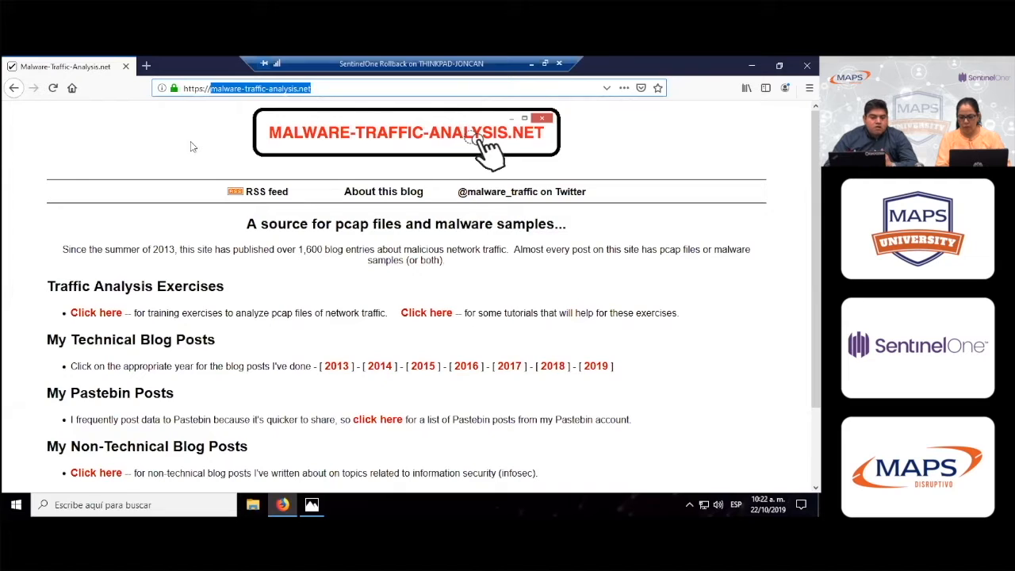
# View the 2019-10-21 Emotet infection with Trickbot and spambot post from the 2019 technical posts, and return to the list
pyautogui.click(192, 146)
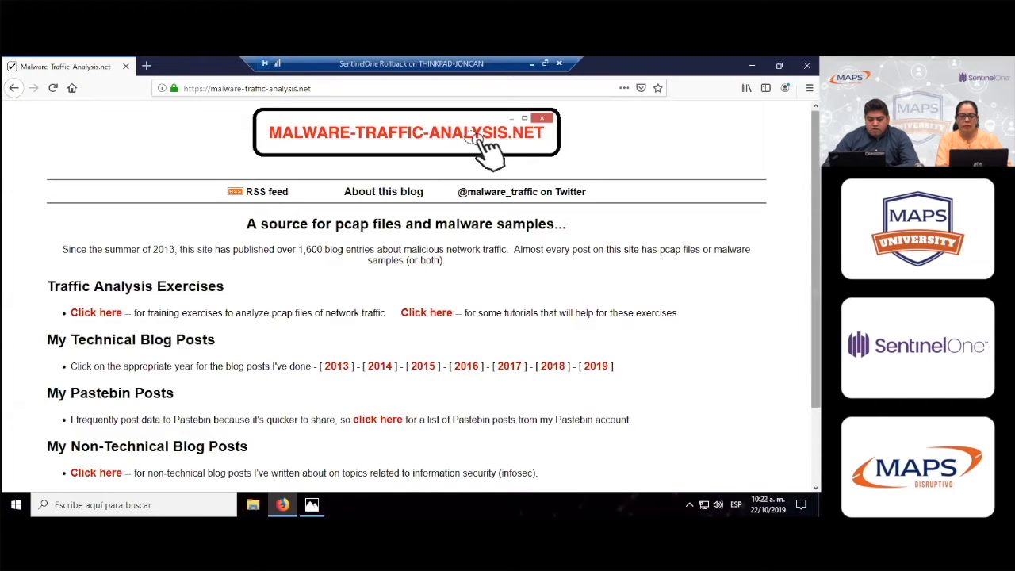
pyautogui.click(596, 366)
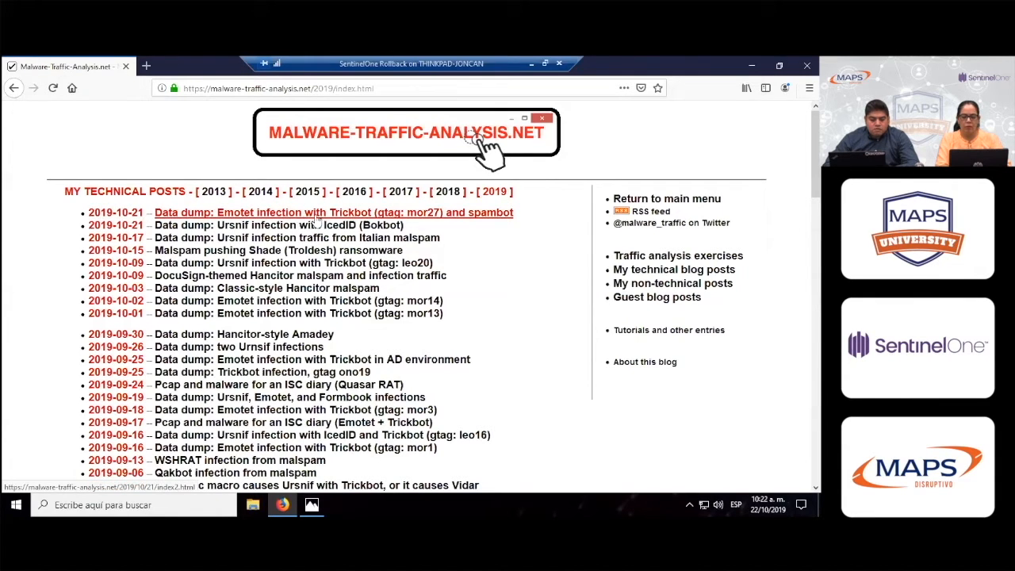
pyautogui.click(363, 215)
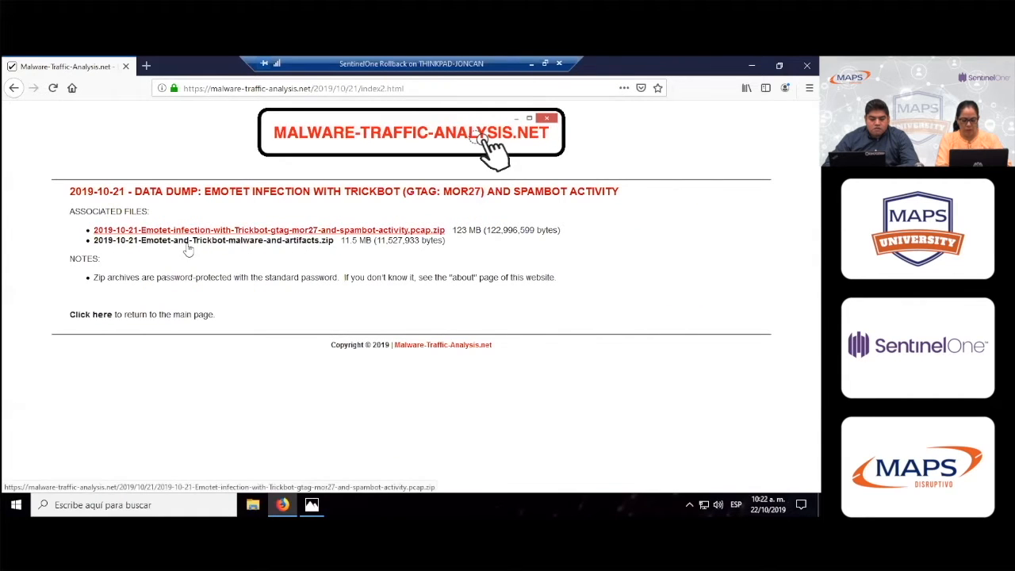
pyautogui.click(14, 89)
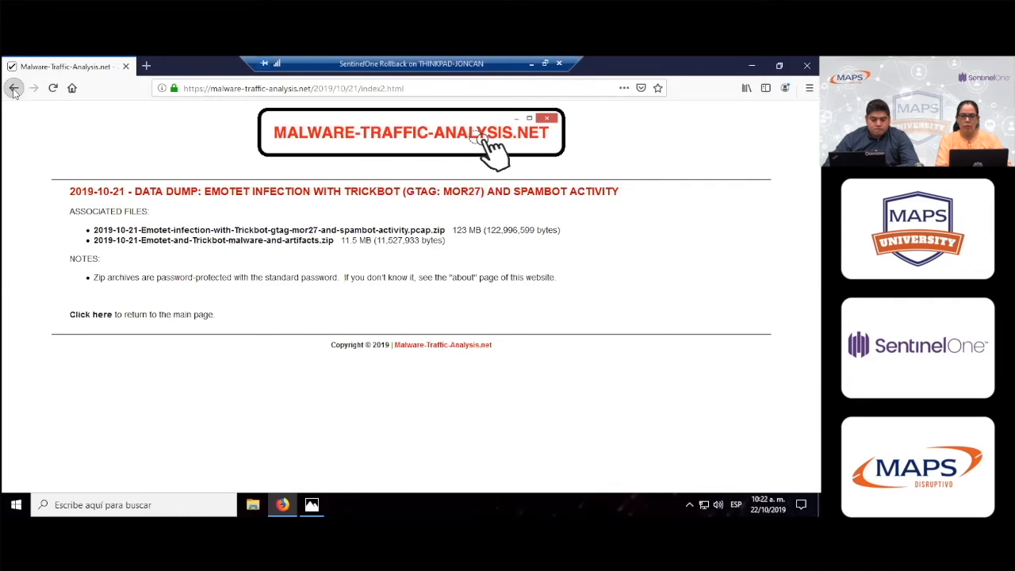
# Open the 2018-11-02 "GandCrab ransomware infection (version 5.0.4)" post from the 2018 technical posts
pyautogui.click(447, 192)
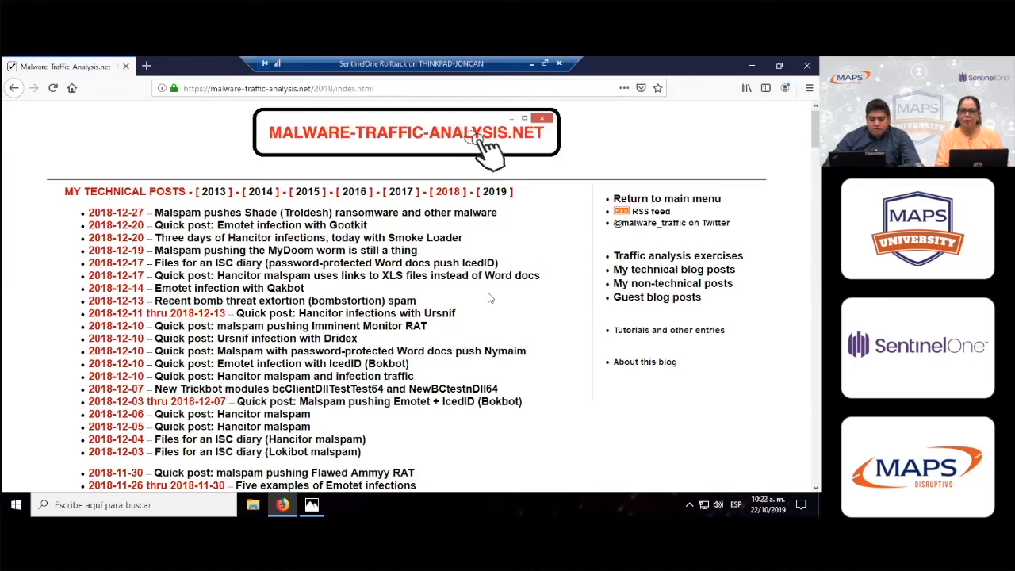
pyautogui.scroll(-5, 745, 418)
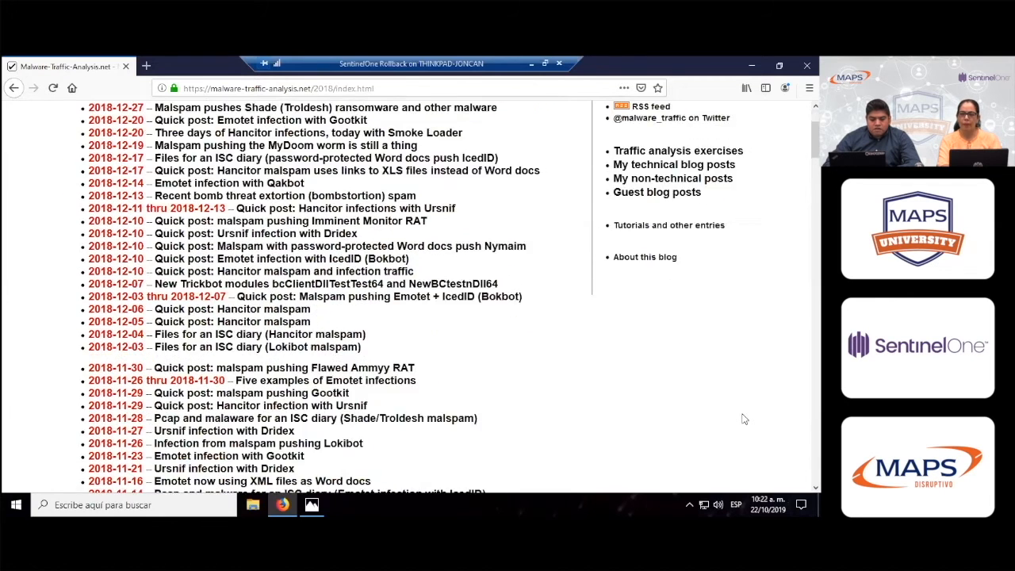
pyautogui.scroll(-4, 730, 411)
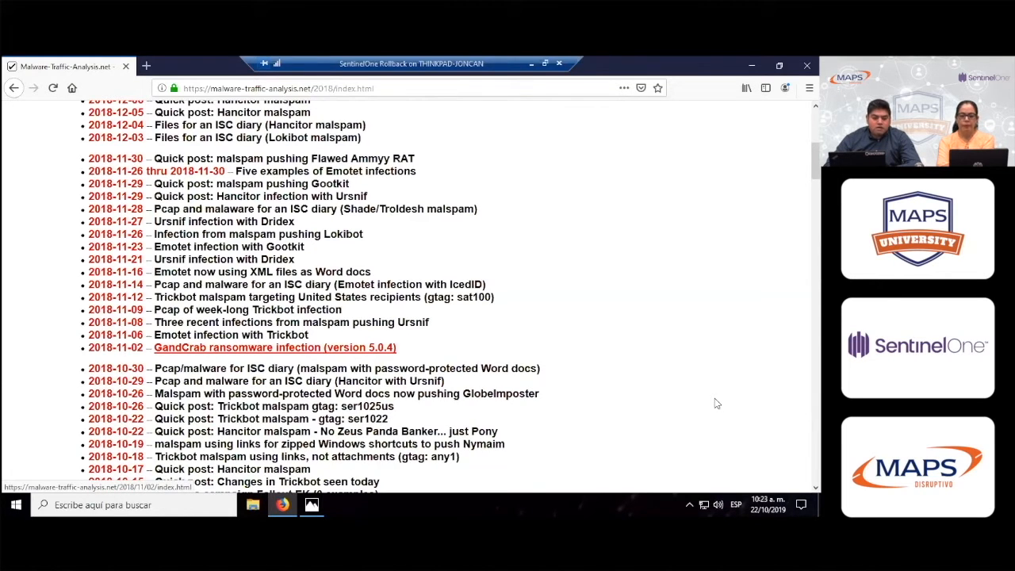
pyautogui.click(248, 353)
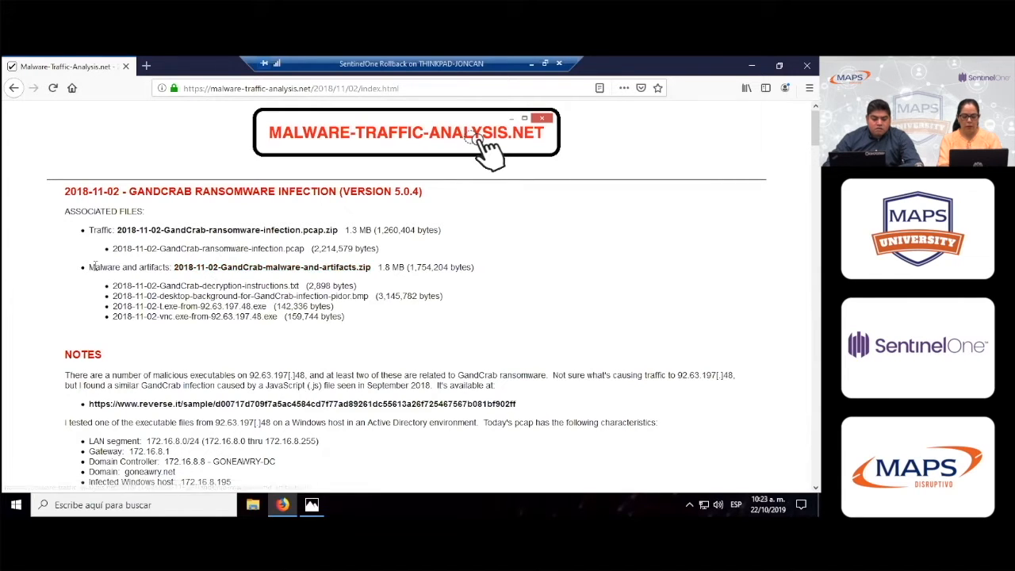
# Download the malware and artifacts archive 2018-11-02-GandCrab-malware-and-artifacts.zip, choosing to save the file
pyautogui.moveTo(89, 270); pyautogui.dragTo(164, 267)
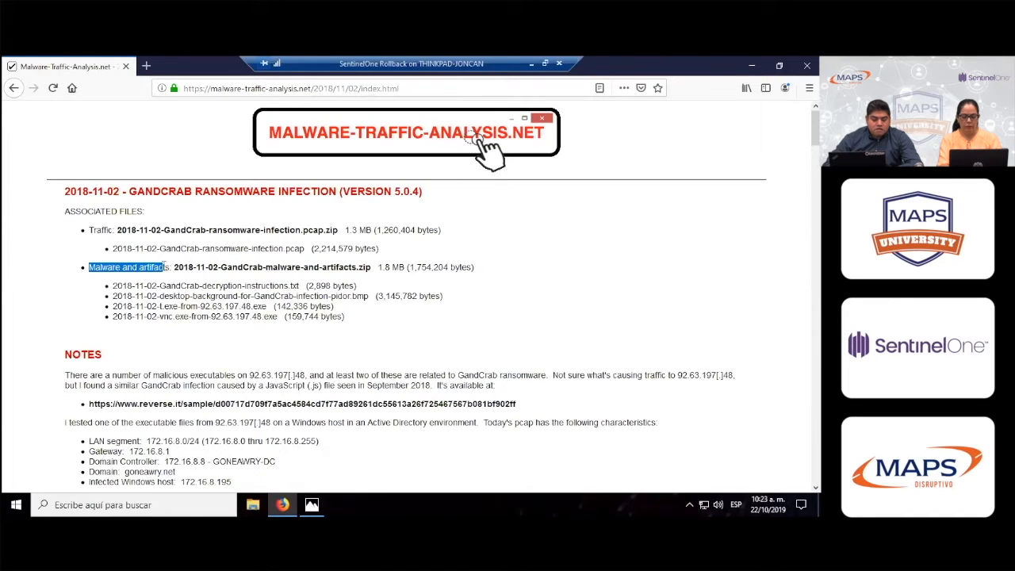
pyautogui.click(223, 271)
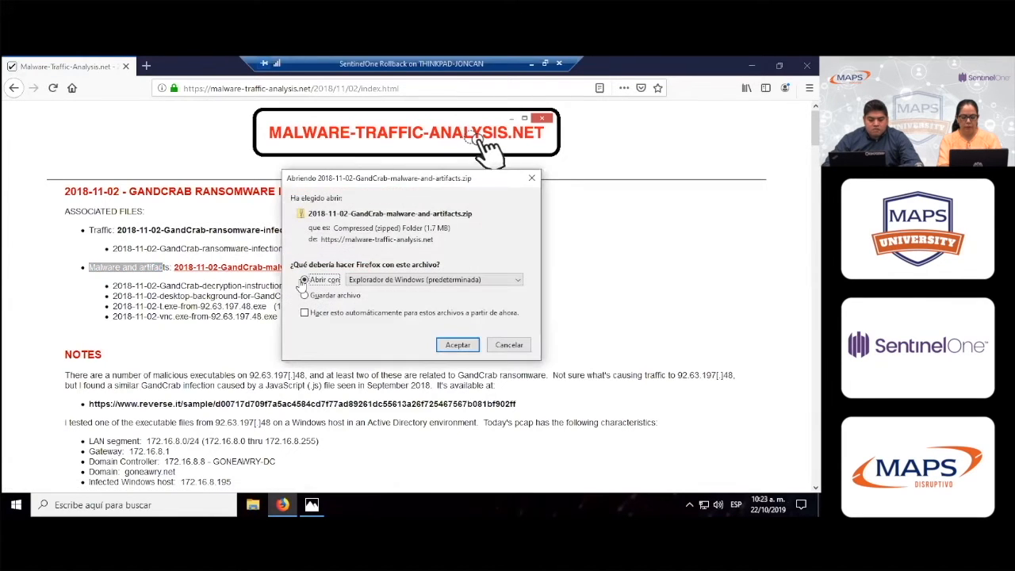
pyautogui.click(341, 298)
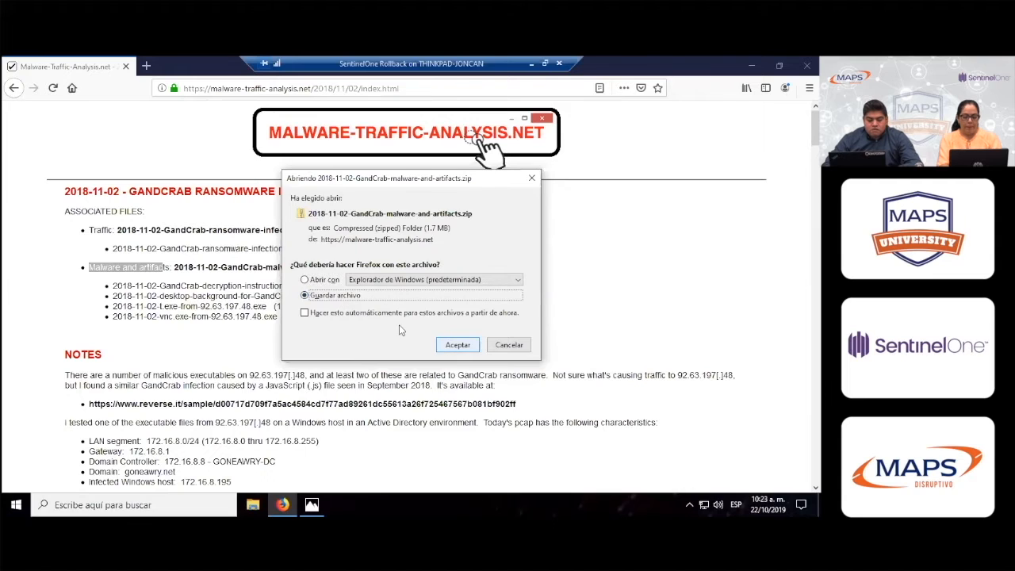
pyautogui.press('Return')
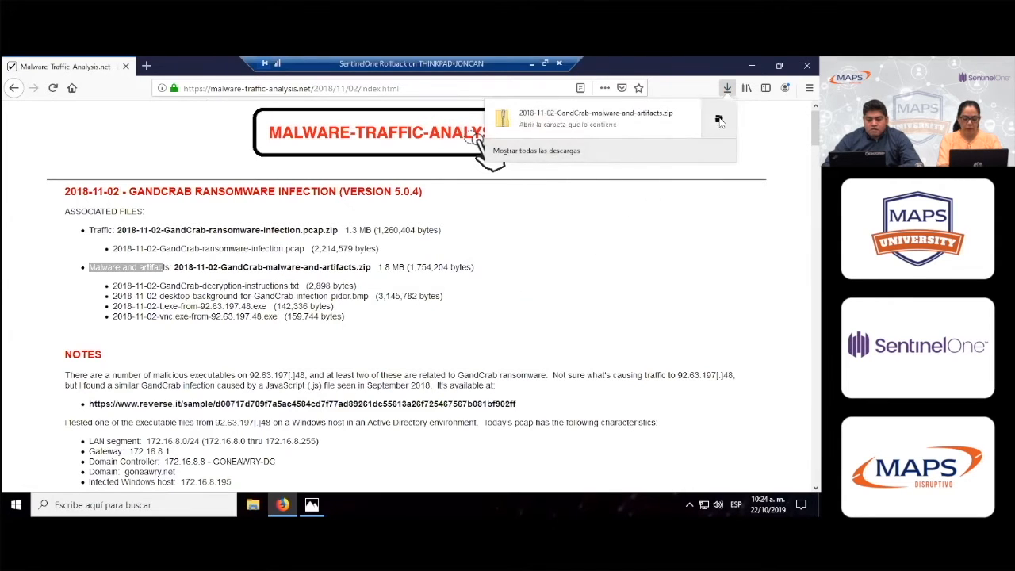
# Place the downloaded GandCrab archive in the Escritorio folder from its download folder, and close the browser
pyautogui.click(720, 119)
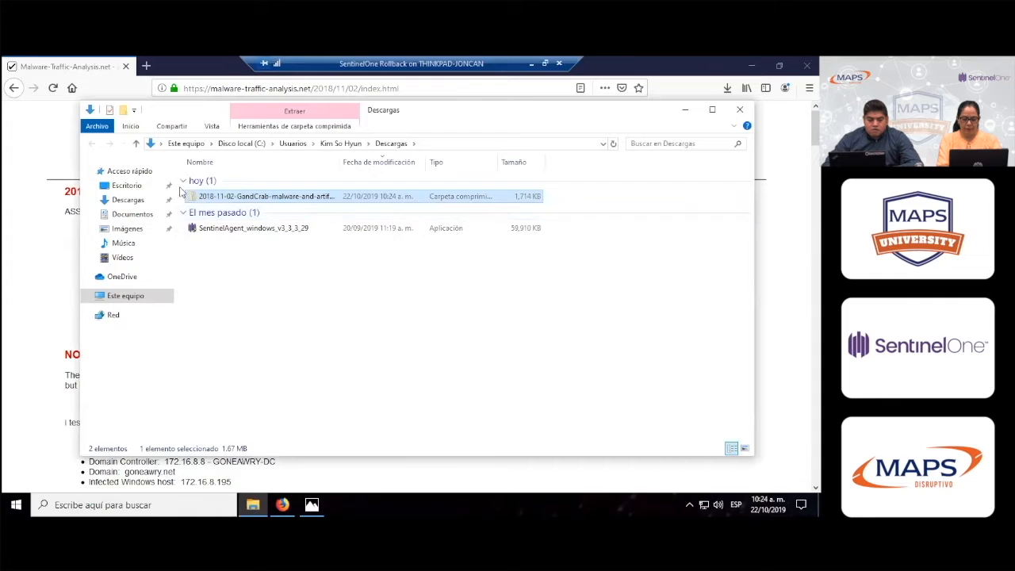
pyautogui.click(127, 186)
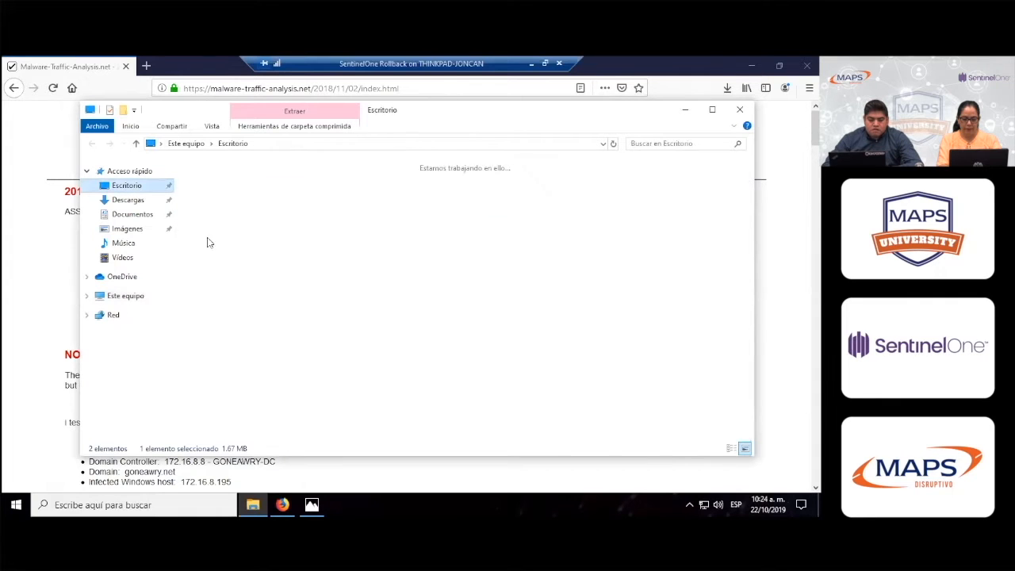
pyautogui.rightClick(322, 296)
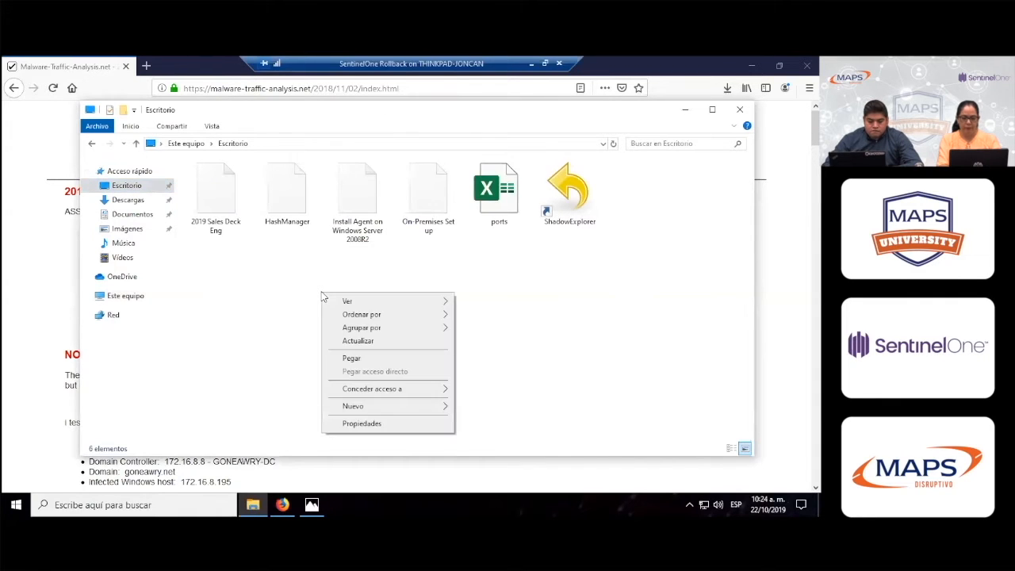
pyautogui.click(347, 340)
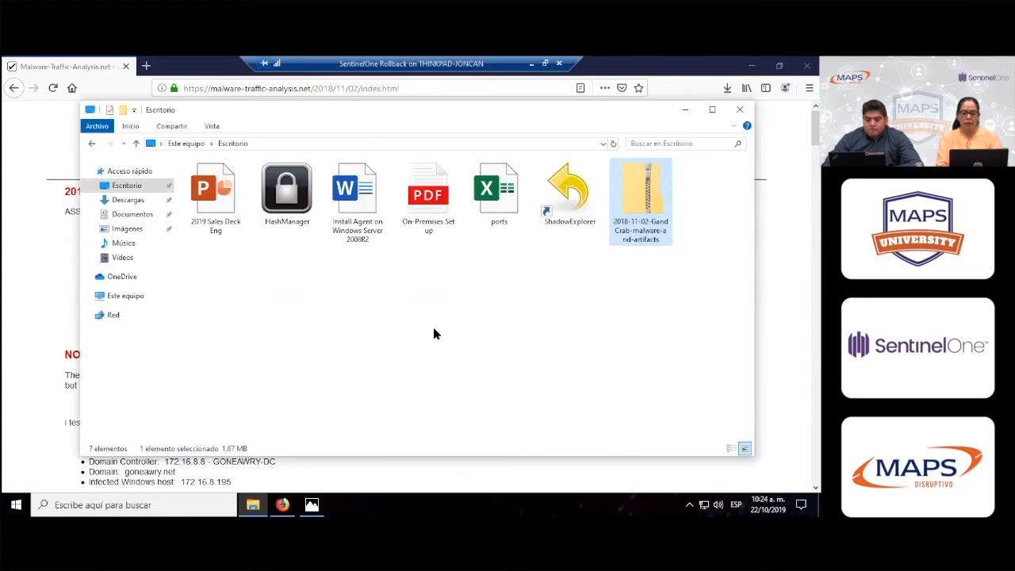
pyautogui.click(808, 66)
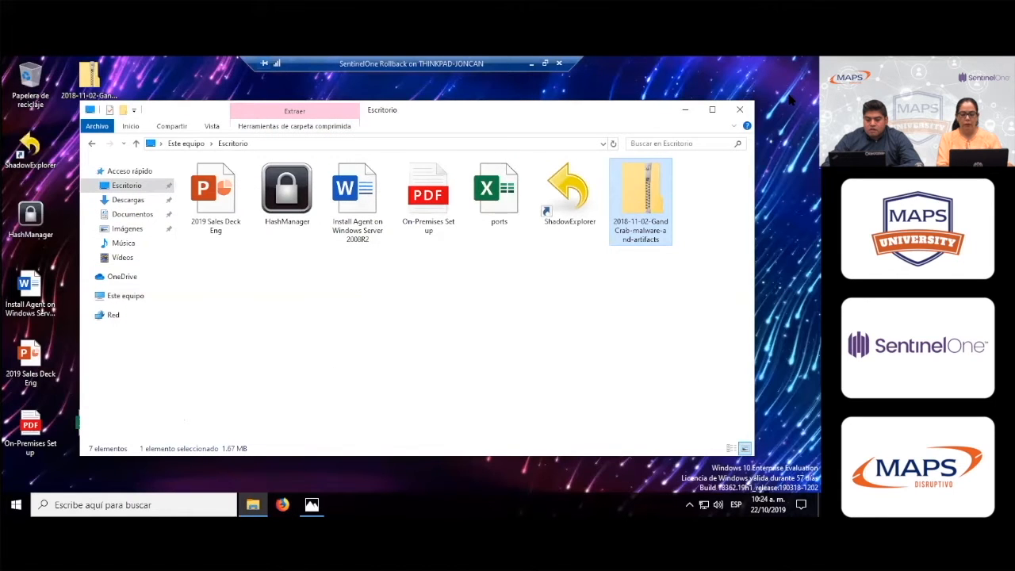
# Extract all files of the GandCrab archive to the suggested desktop folder, entering the archive password
pyautogui.rightClick(643, 191)
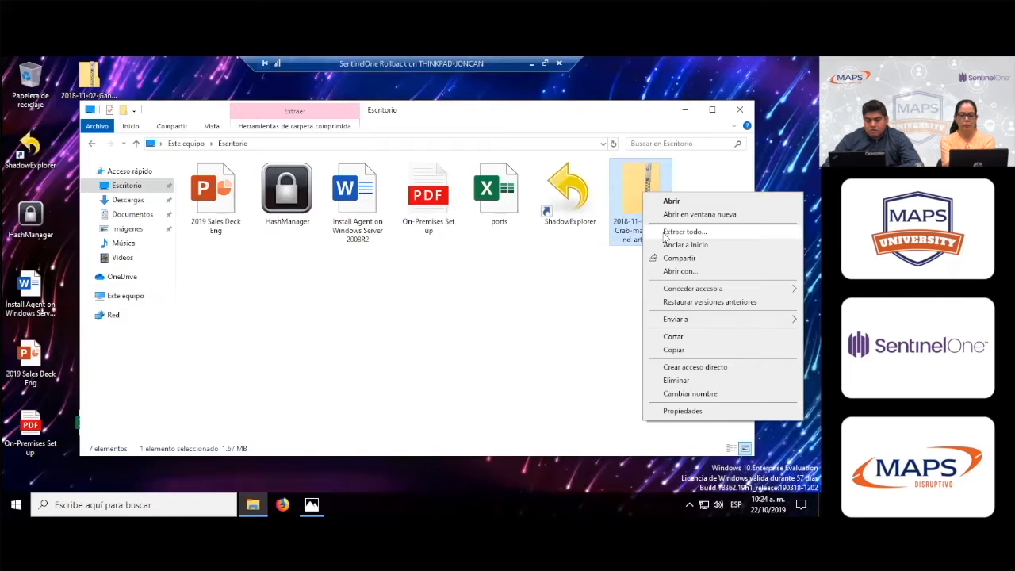
pyautogui.click(682, 232)
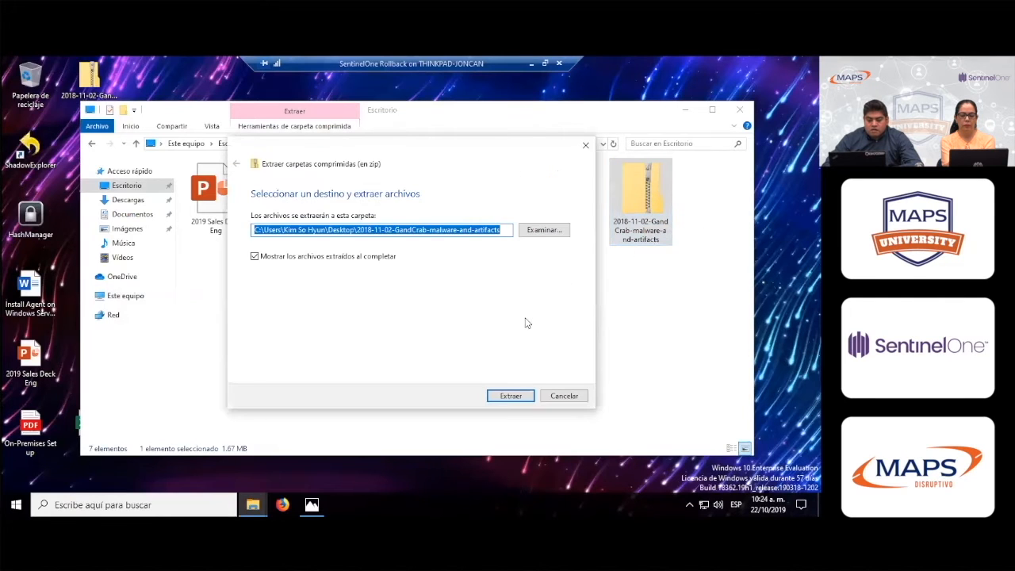
pyautogui.click(509, 398)
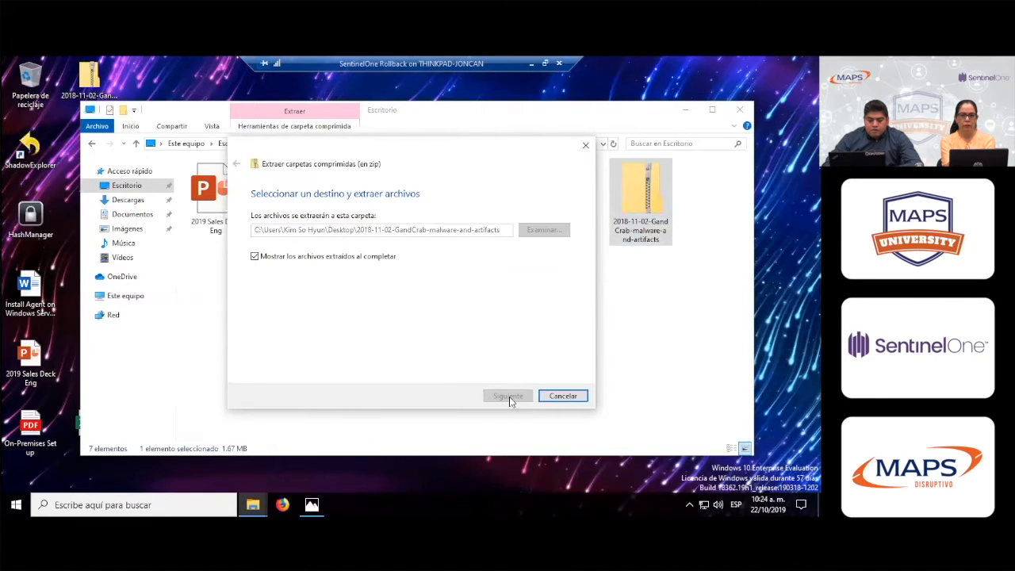
pyautogui.click(402, 301)
pyautogui.write('infected')
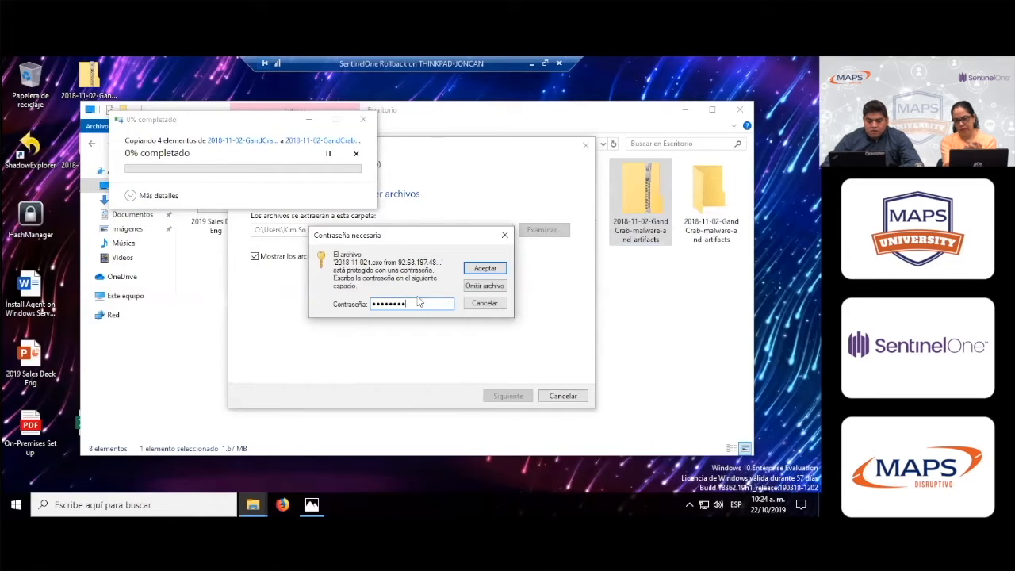
pyautogui.click(481, 270)
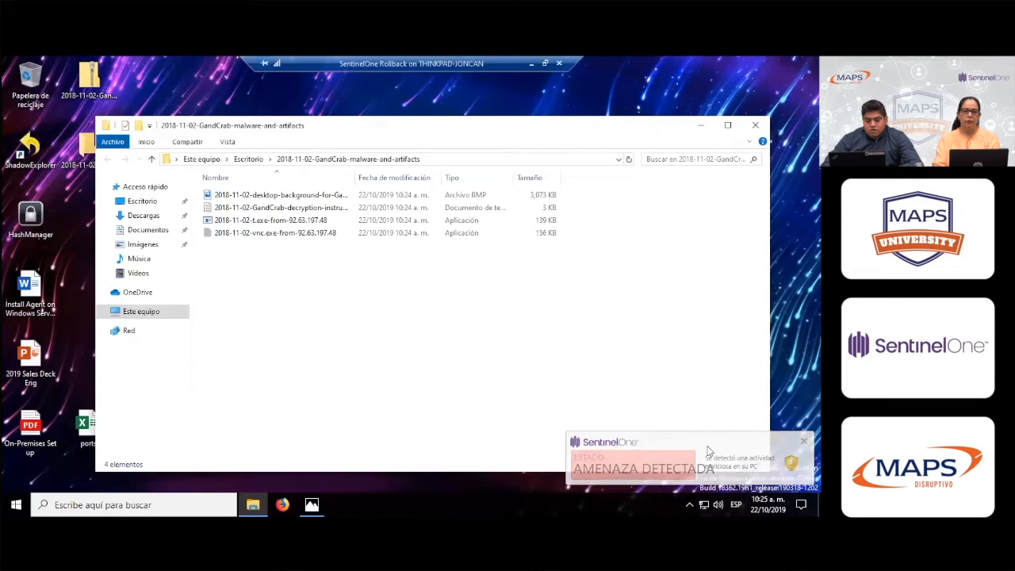
# Leave the remote session and open the dashboard of the SentinelOne management console
pyautogui.click(689, 504)
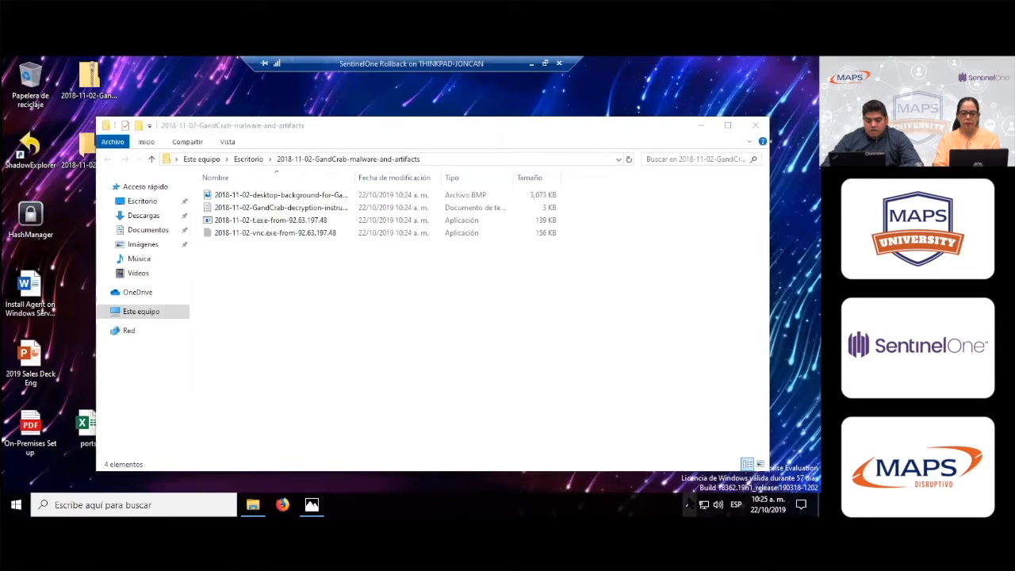
pyautogui.click(531, 64)
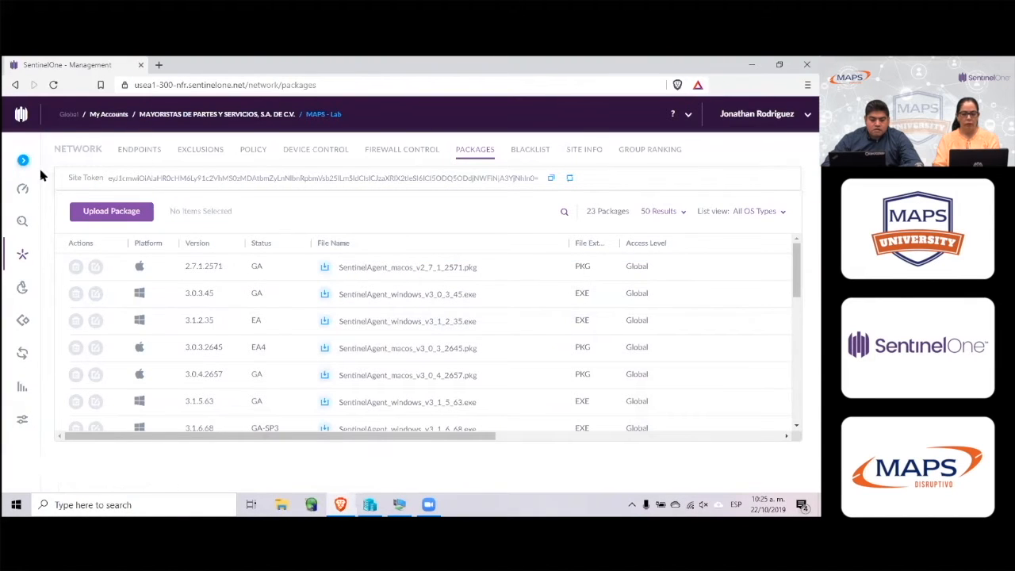
pyautogui.click(23, 196)
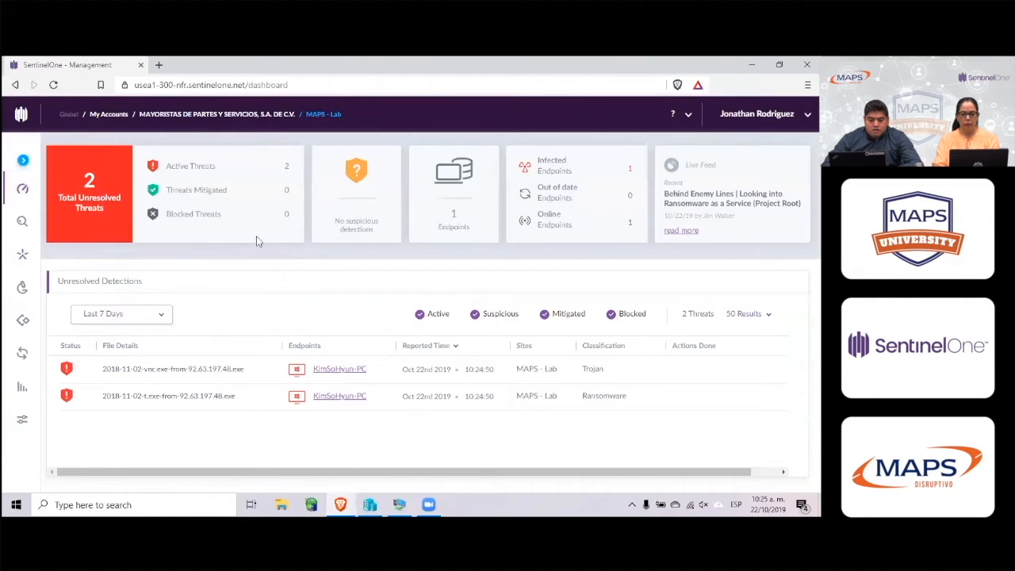
# Open the active threat 2018-11-02-t.exe-from-92.63.197.48.exe and examine its pre-execution detection notice, file info and summary
pyautogui.click(210, 176)
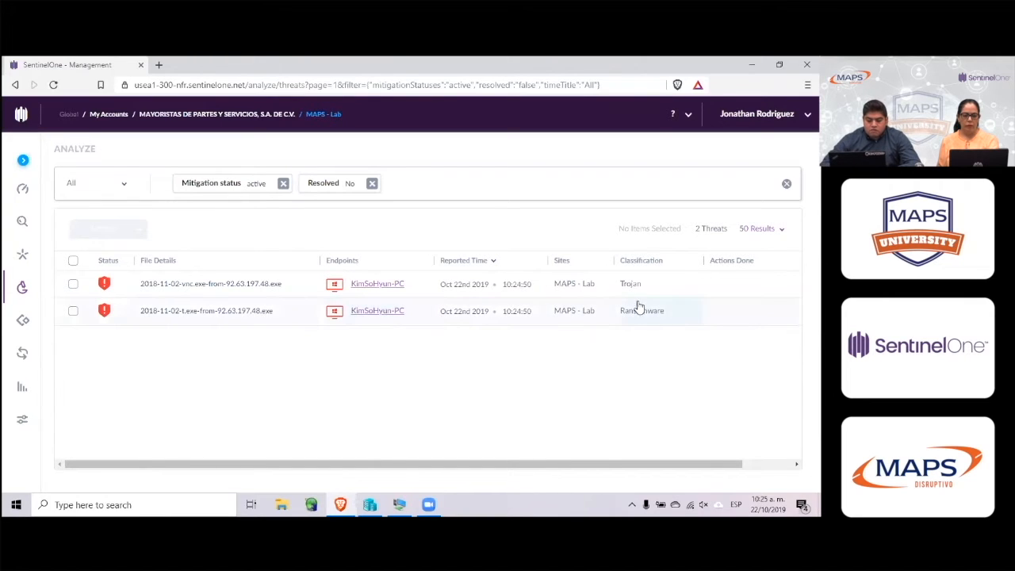
pyautogui.click(227, 315)
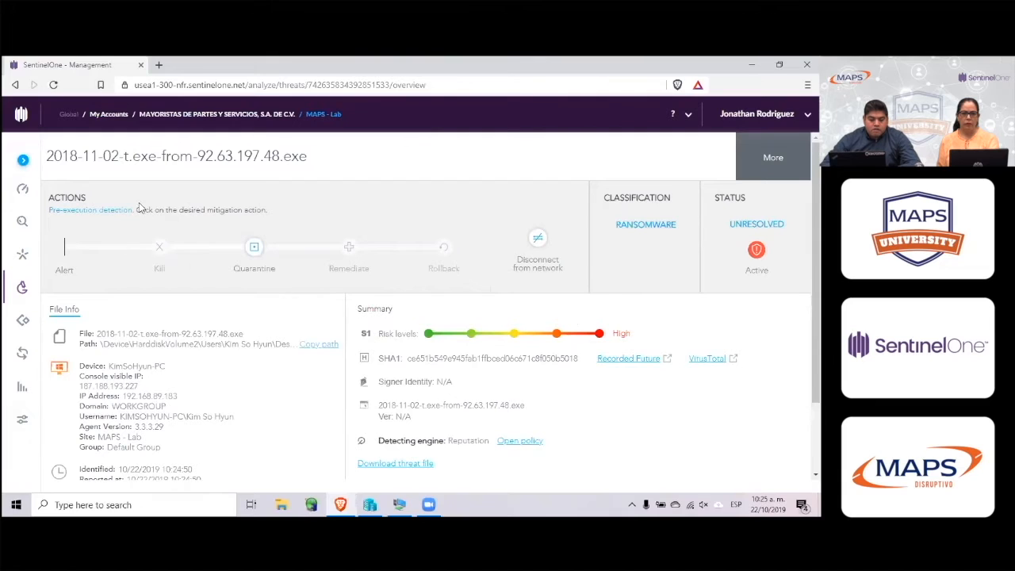
pyautogui.moveTo(137, 210); pyautogui.dragTo(49, 210)
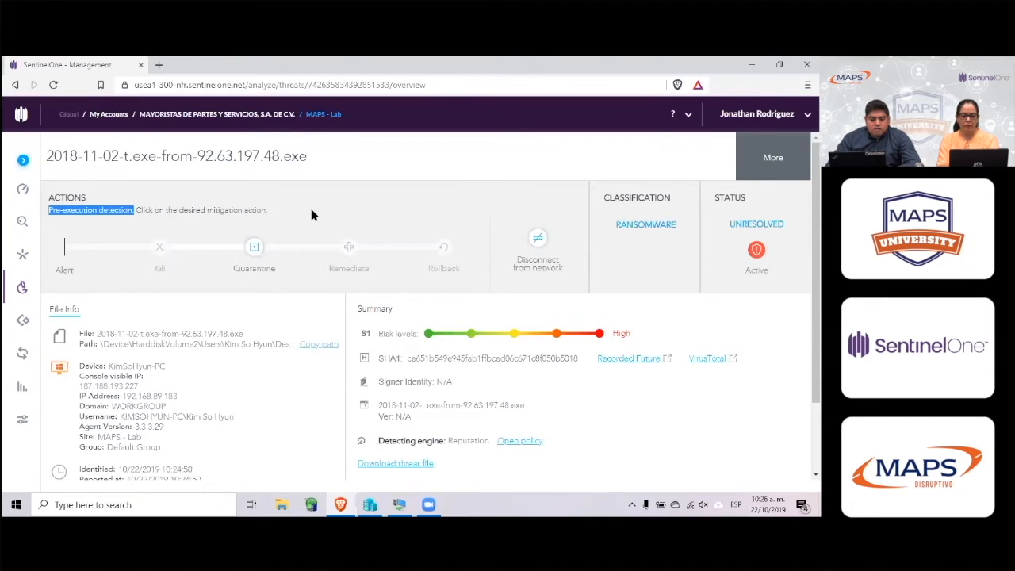
pyautogui.scroll(-1, 311, 214)
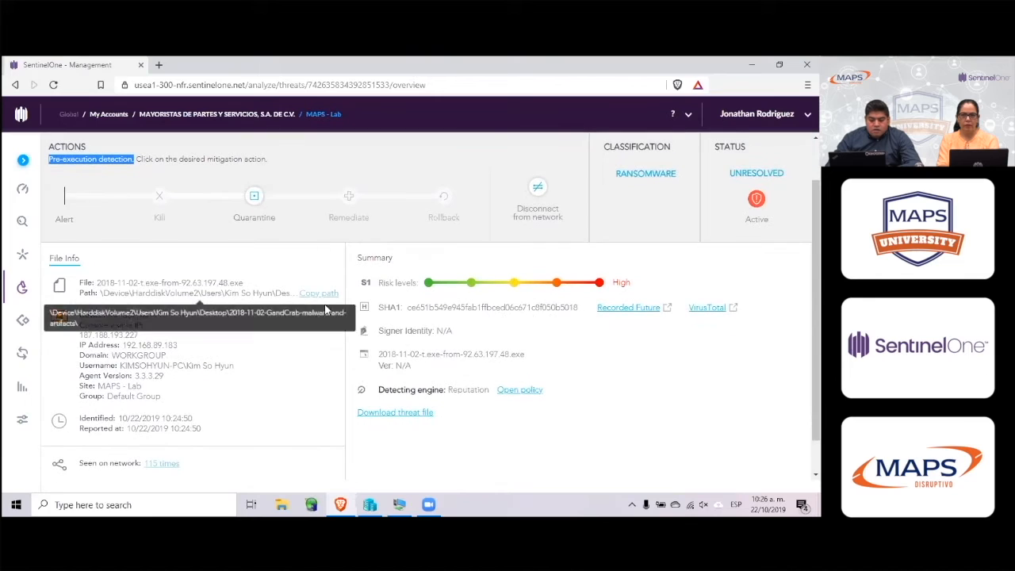
# Look up the threat's SHA1 hash on VirusTotal and review the detection score and the engine verdicts
pyautogui.moveTo(406, 309); pyautogui.dragTo(687, 311)
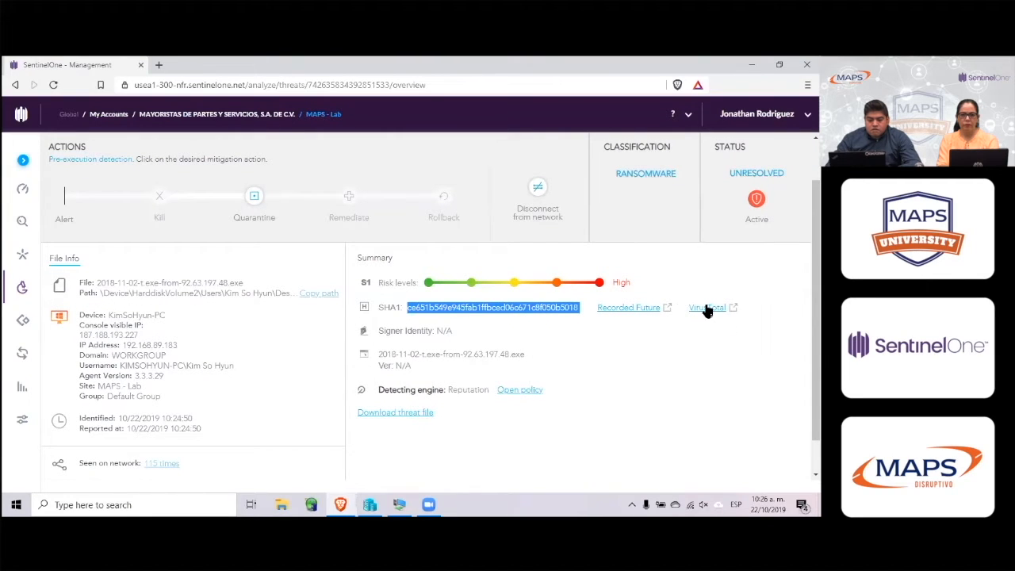
pyautogui.click(708, 309)
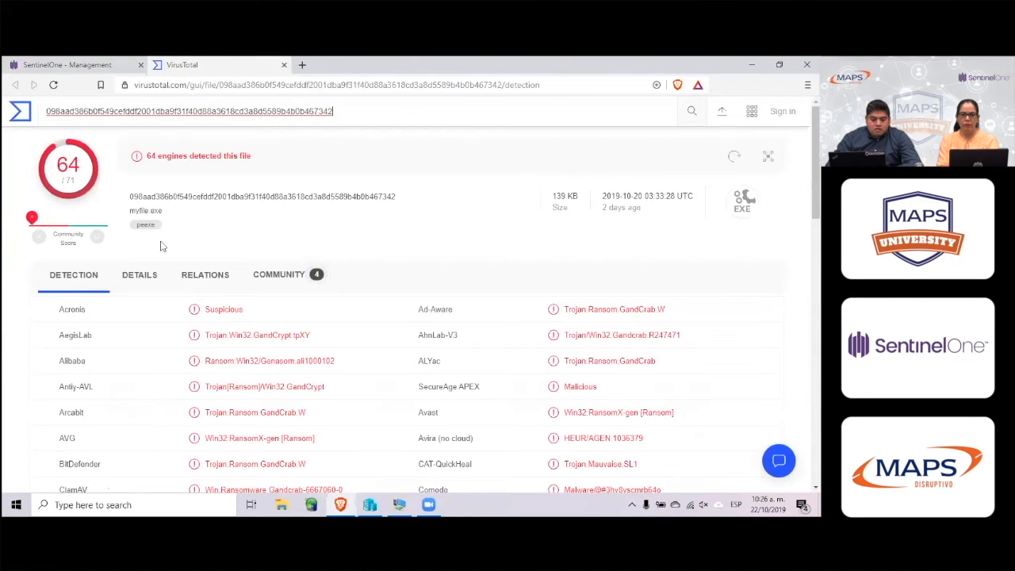
pyautogui.tripleClick(80, 181)
pyautogui.scroll(-5, 187, 289)
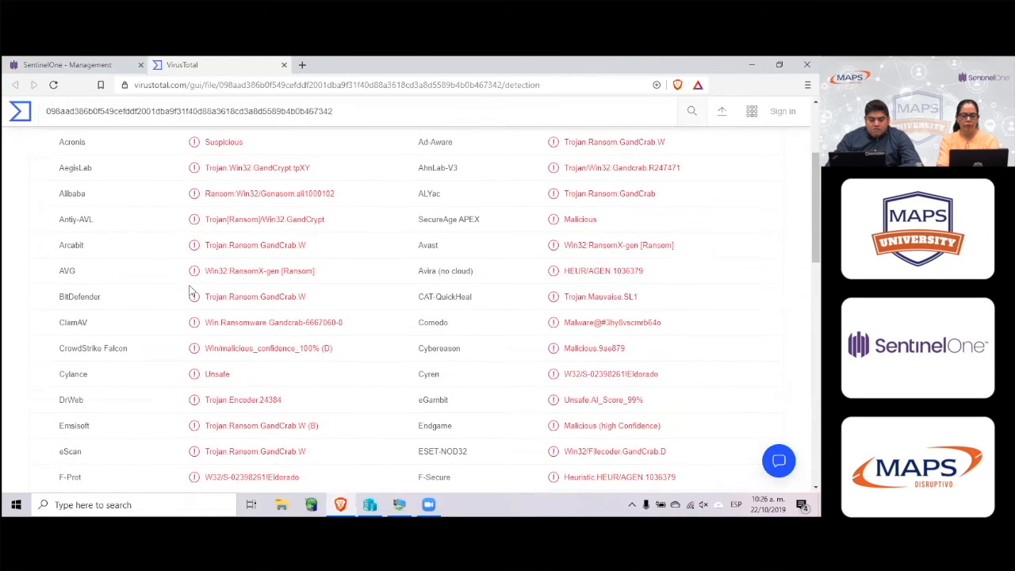
pyautogui.scroll(-5, 190, 291)
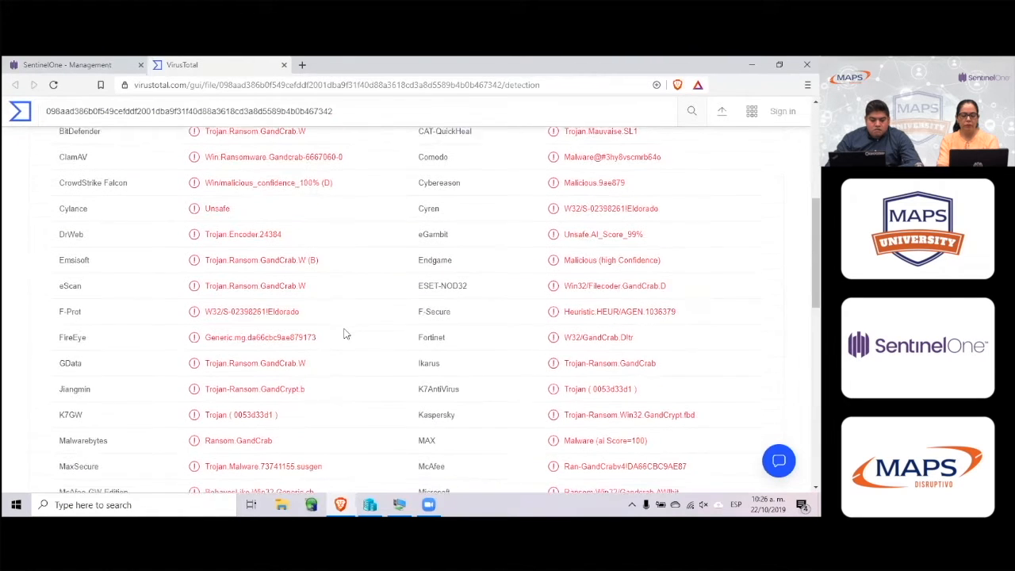
pyautogui.scroll(3, 322, 272)
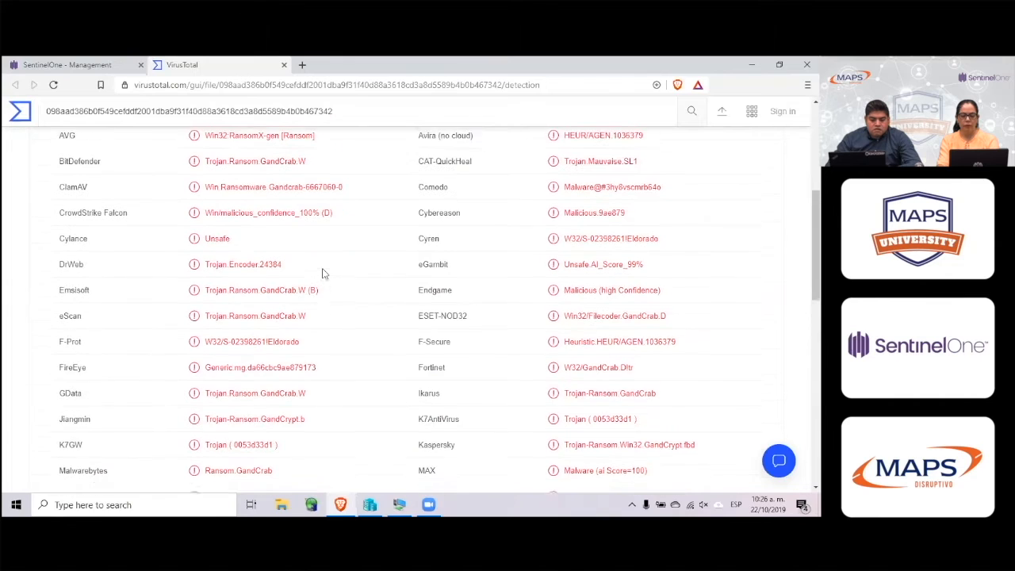
pyautogui.scroll(7, 322, 272)
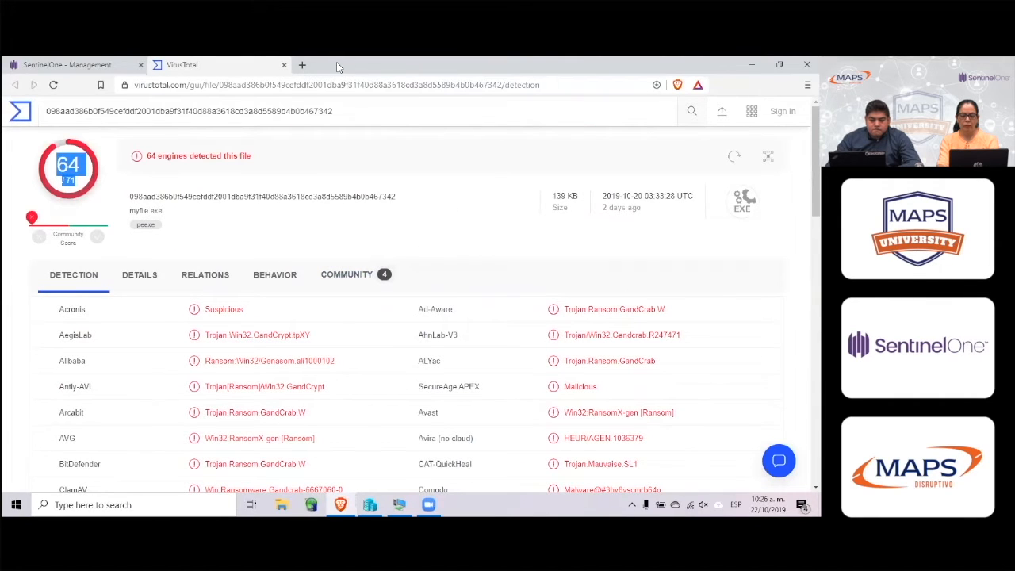
# Close the VirusTotal report, check the detecting engine in the threat's summary, and return to the console dashboard
pyautogui.click(284, 65)
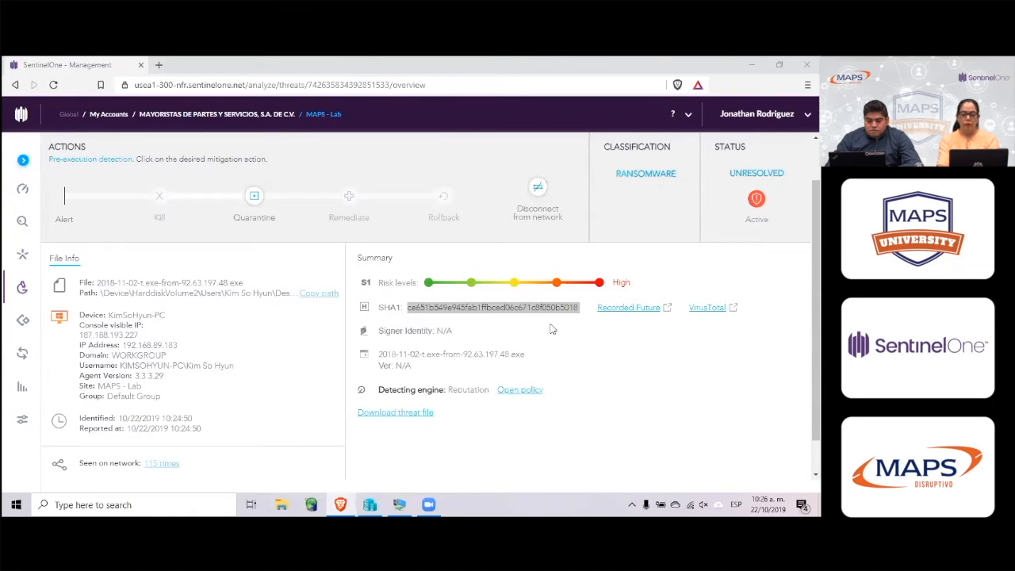
pyautogui.moveTo(491, 389); pyautogui.dragTo(416, 387)
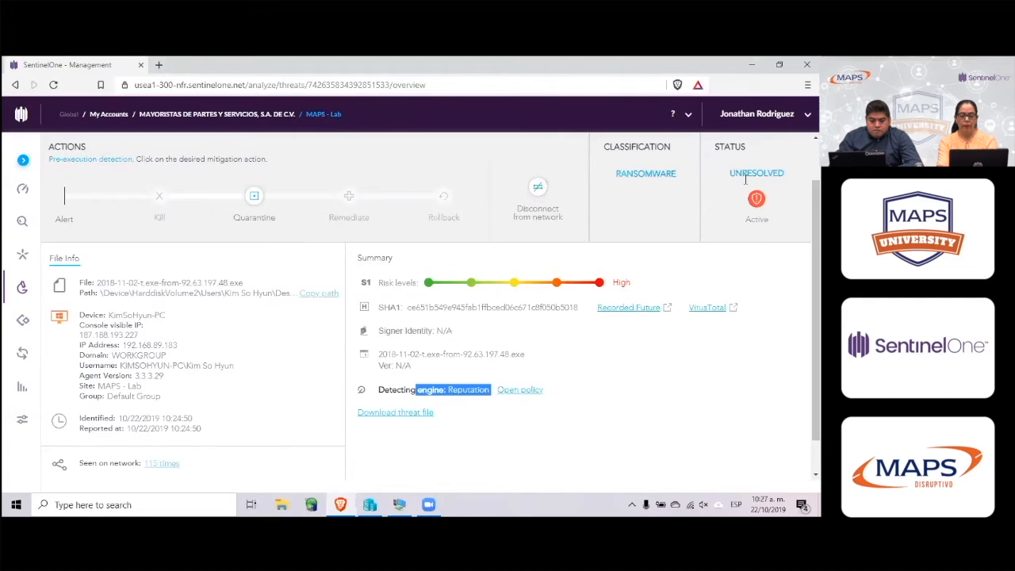
pyautogui.click(24, 193)
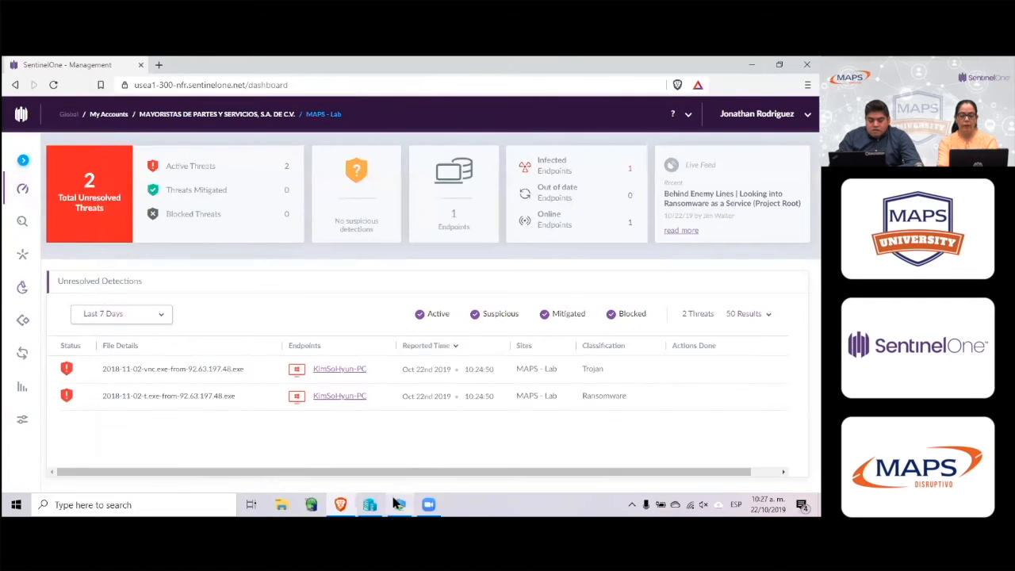
# Switch to the SentinelOne Rollback virtual machine to view the extracted GandCrab files, and minimize the session
pyautogui.moveTo(400, 505)
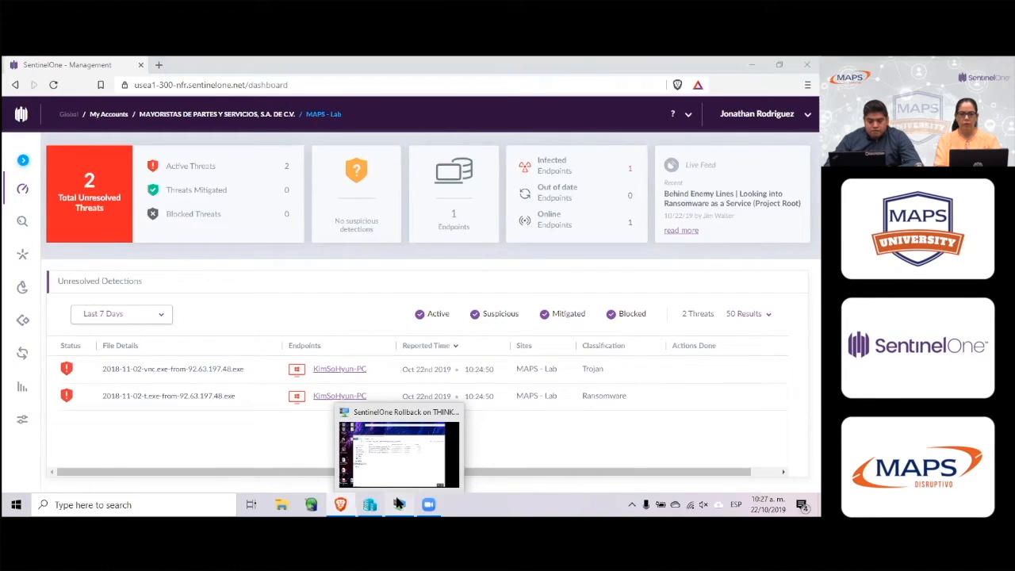
pyautogui.click(399, 504)
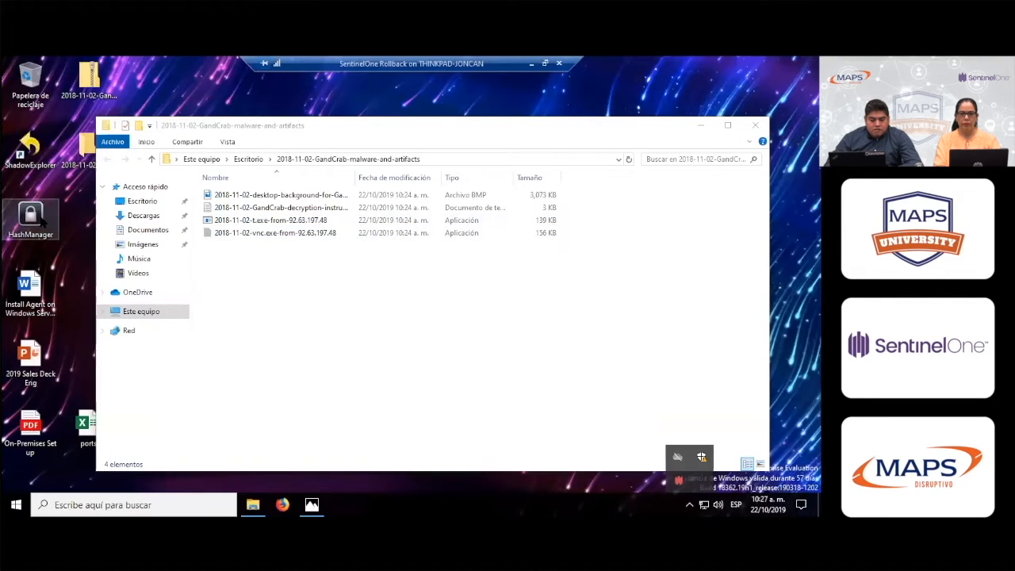
pyautogui.click(532, 64)
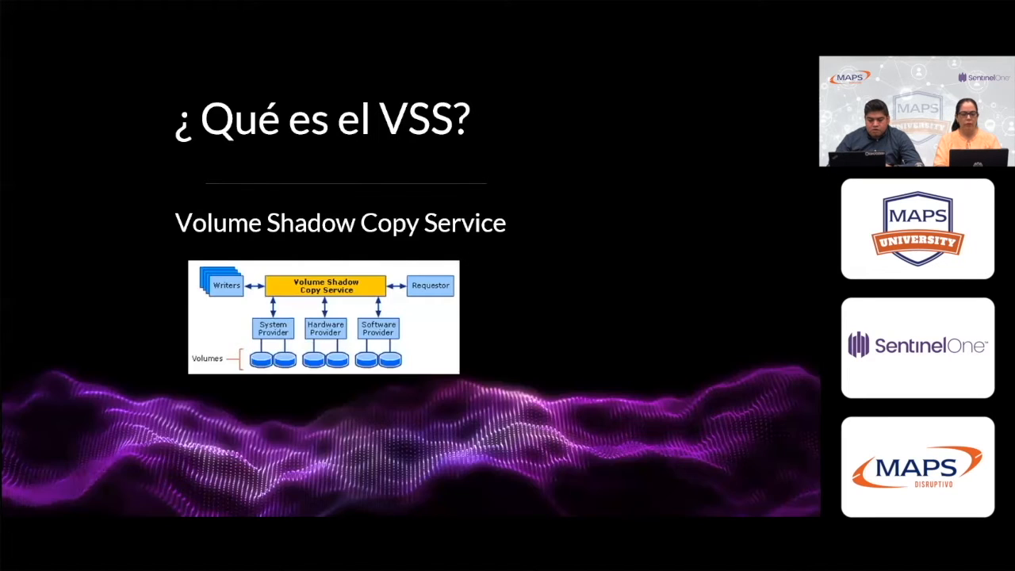
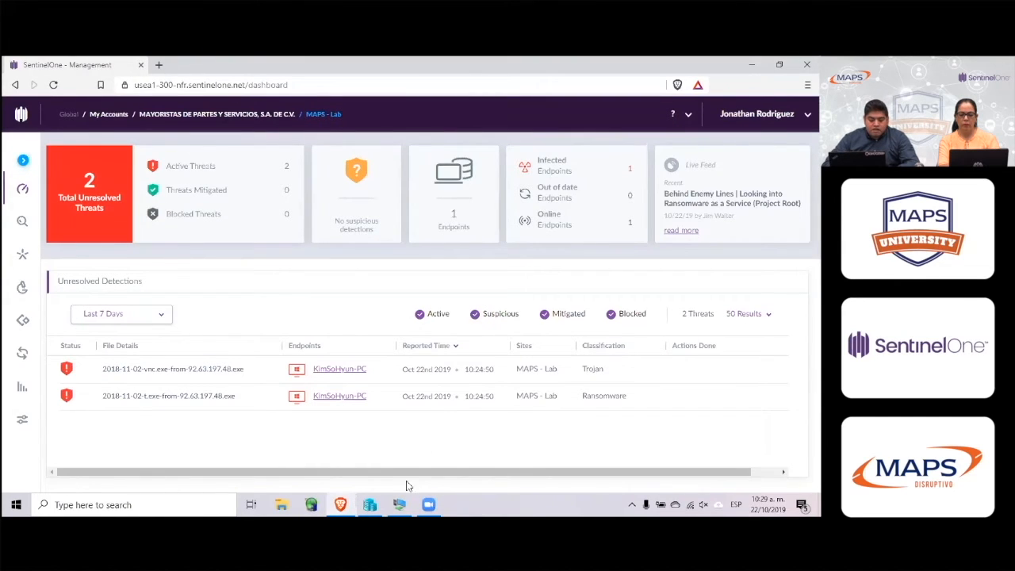
# Bring up the SentinelOne Rollback virtual machine connection window and close it
pyautogui.rightClick(399, 505)
pyautogui.click(399, 504)
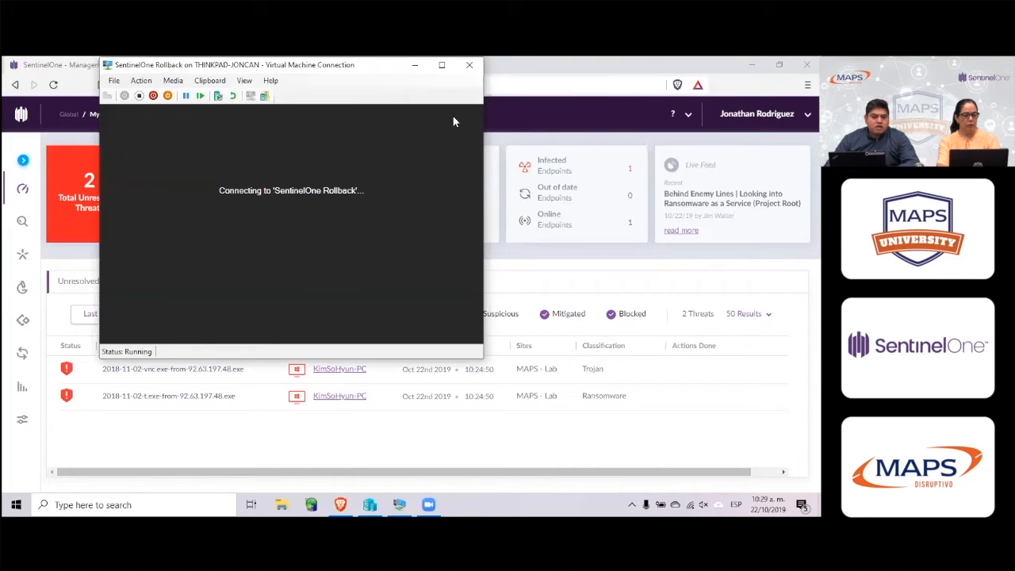
pyautogui.click(469, 64)
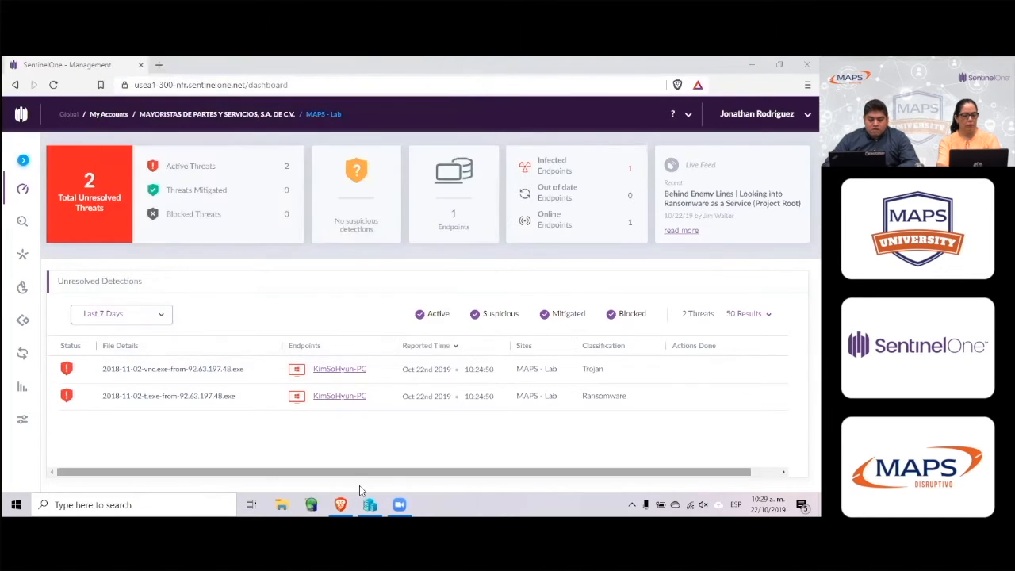
# Try to reconnect to the SentinelOne Rollback virtual machine from Hyper-V Manager with a 1366 by 768 pixel display
pyautogui.click(369, 503)
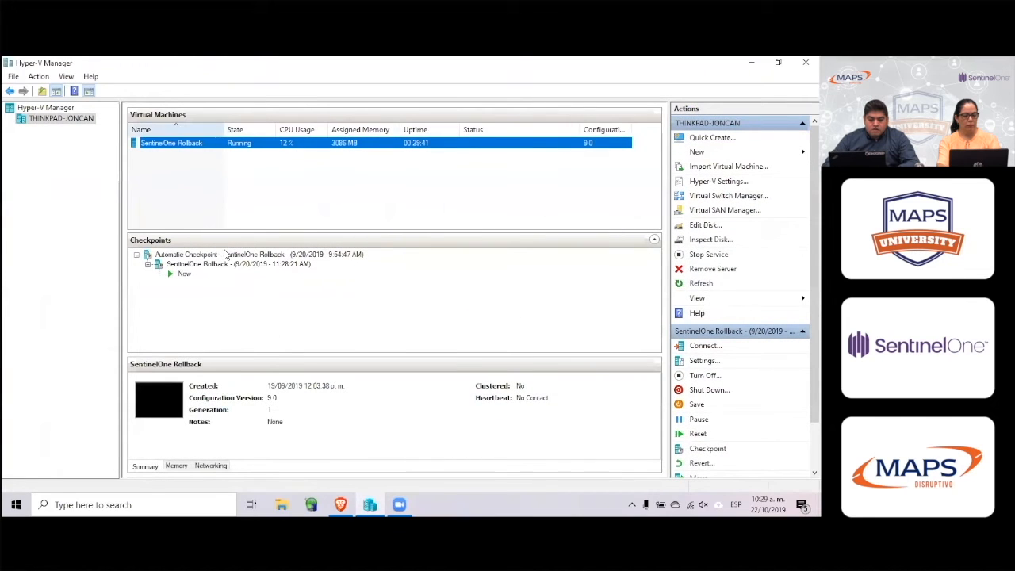
pyautogui.rightClick(203, 142)
pyautogui.press('Escape')
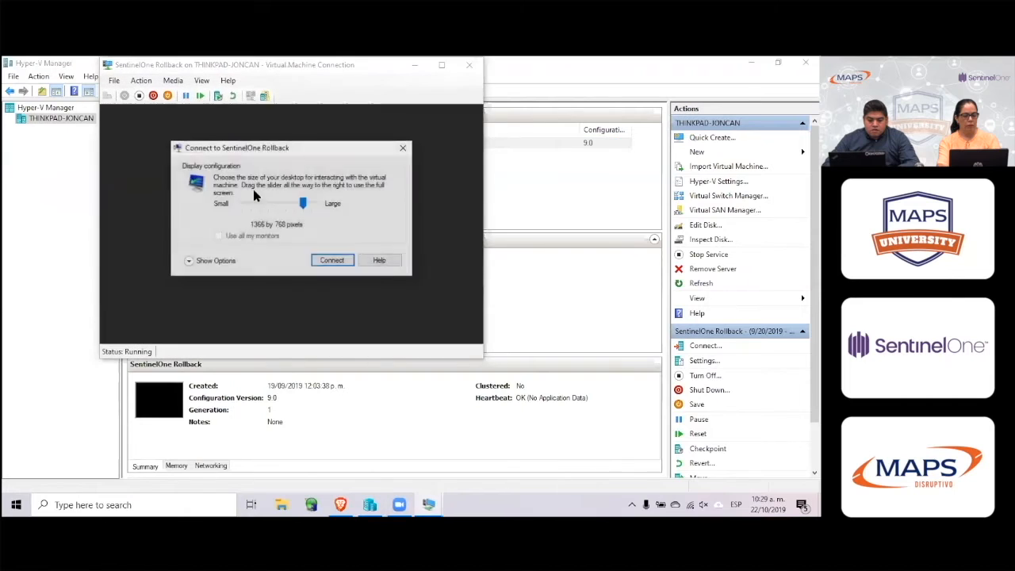
pyautogui.click(331, 260)
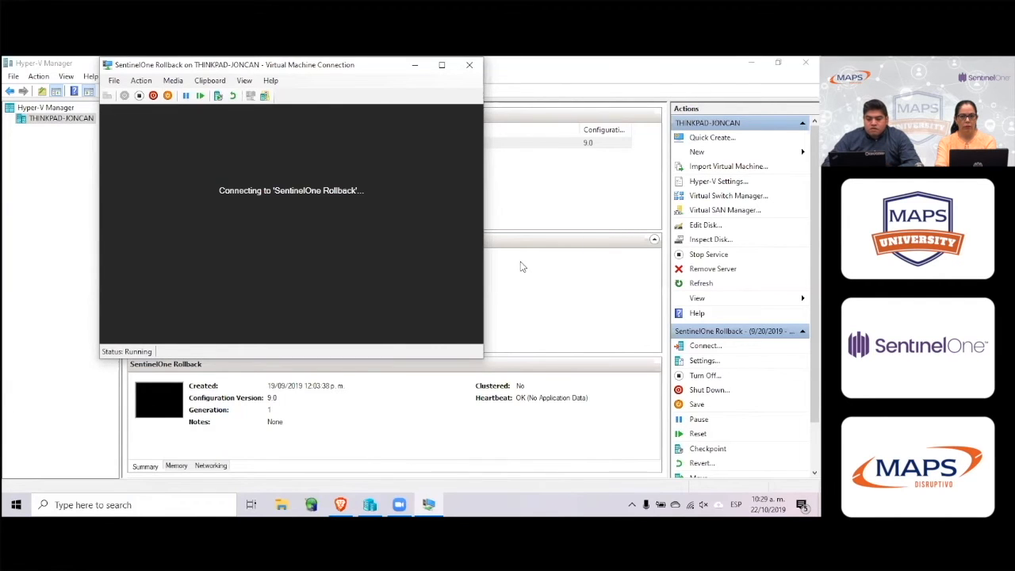
pyautogui.click(755, 65)
pyautogui.click(755, 65)
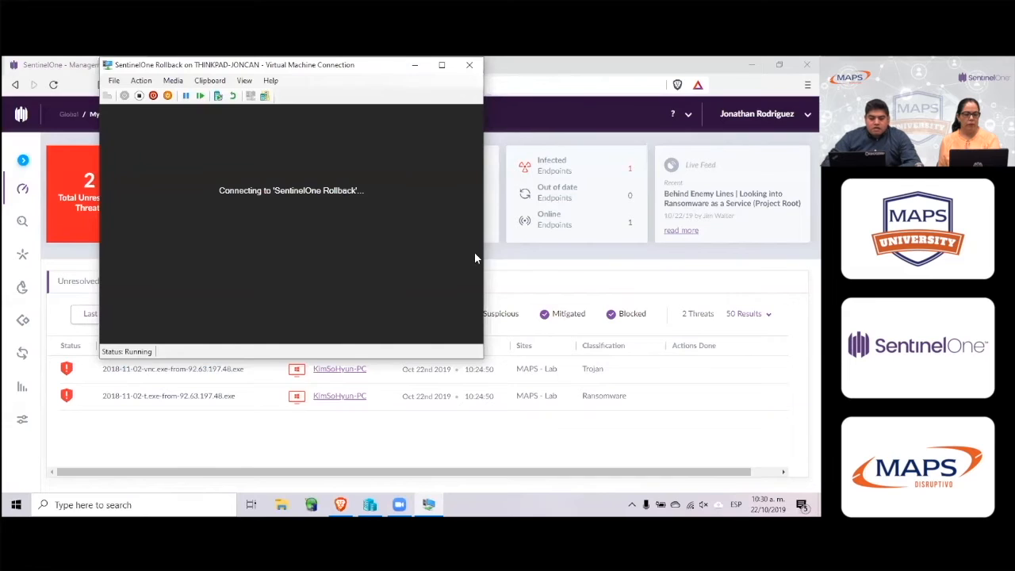
pyautogui.click(469, 67)
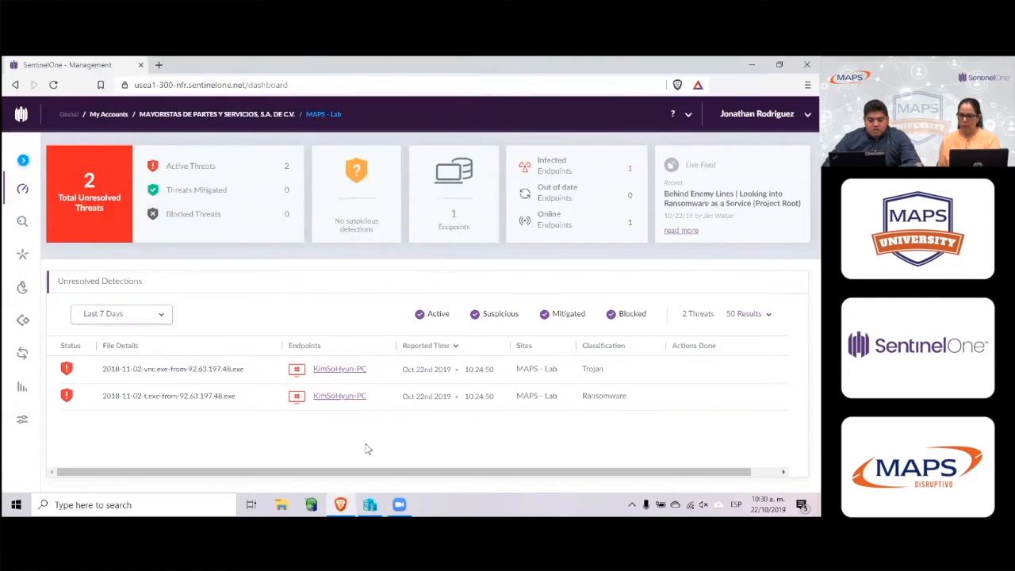
# Switch to Hyper-V Manager and open a new connection to the SentinelOne Rollback virtual machine
pyautogui.click(370, 504)
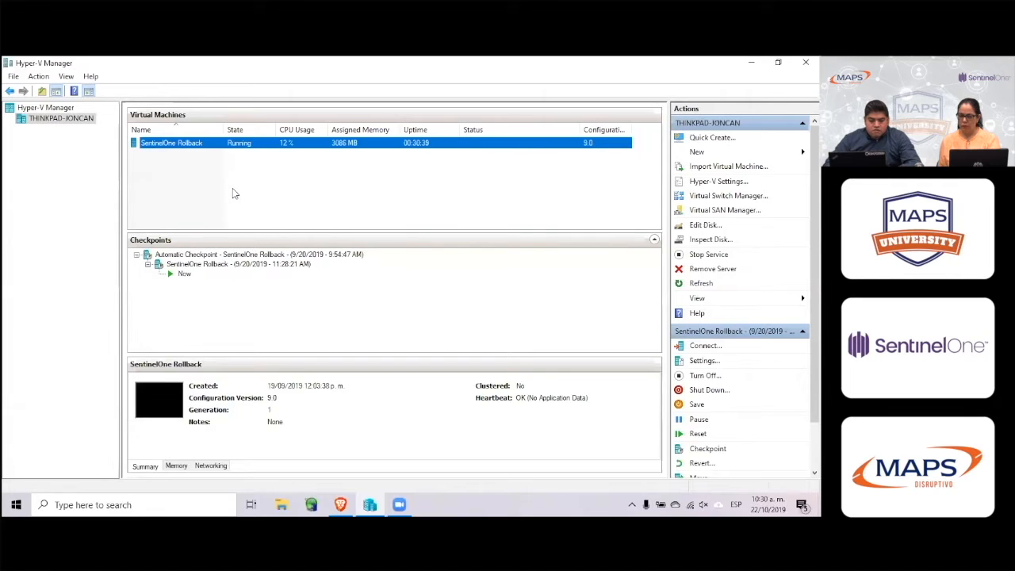
pyautogui.rightClick(191, 144)
pyautogui.click(238, 155)
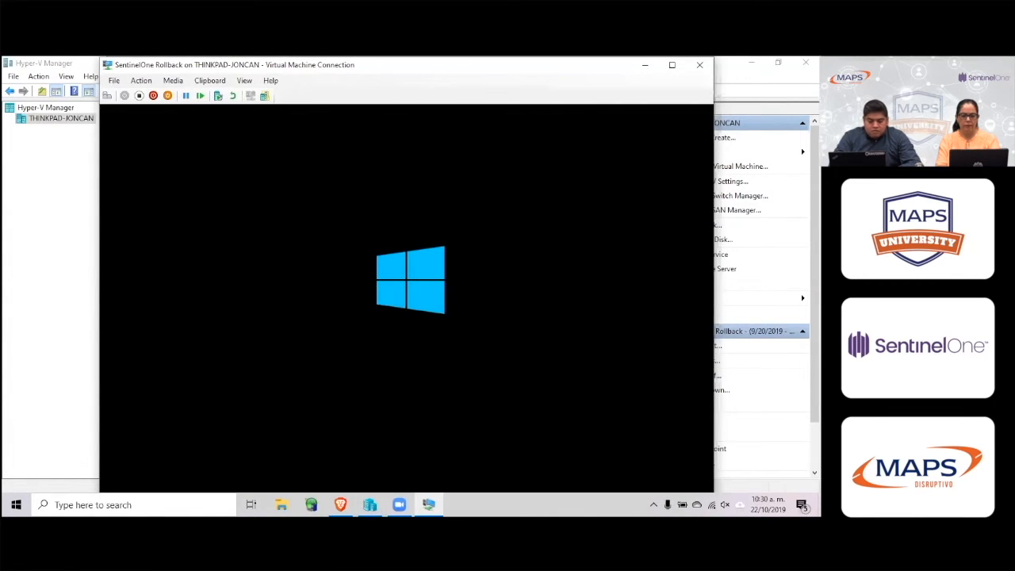
# Return to the SentinelOne console and open the threat 2018-11-02-vnc.exe-from-92.63.197.48.exe to examine its file info and summary
pyautogui.click(342, 505)
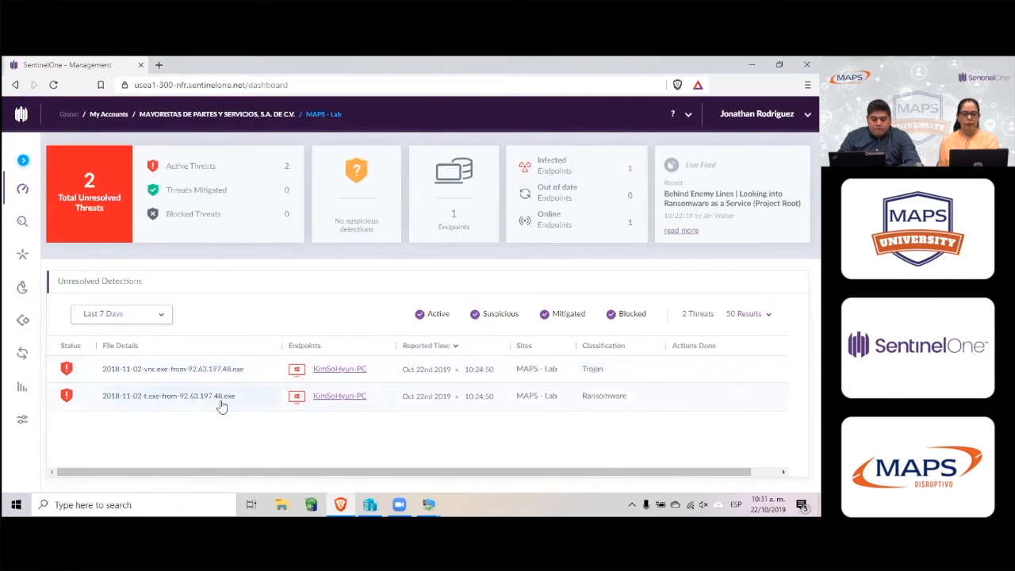
pyautogui.click(185, 375)
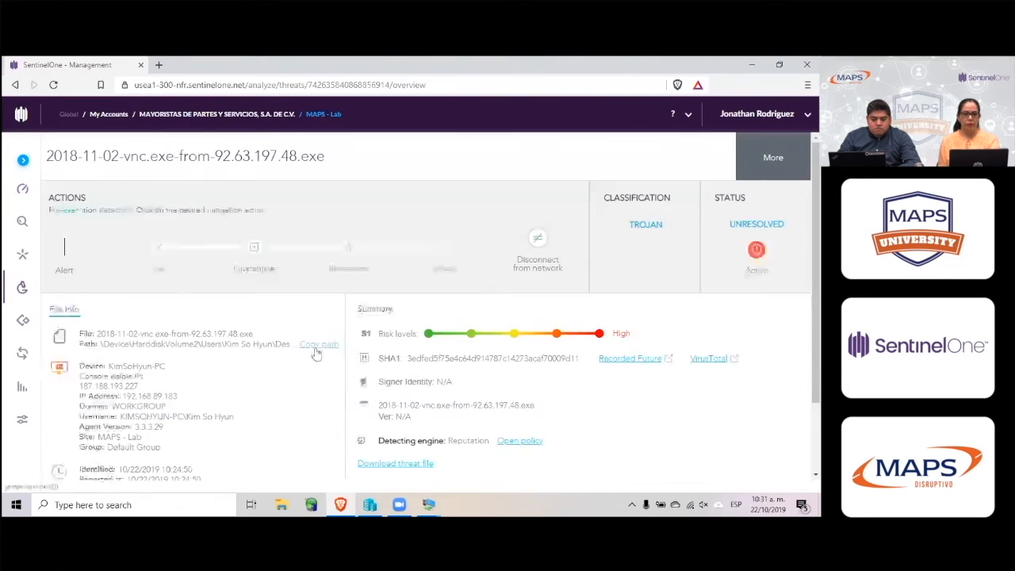
pyautogui.scroll(-1, 317, 353)
pyautogui.scroll(1, 316, 354)
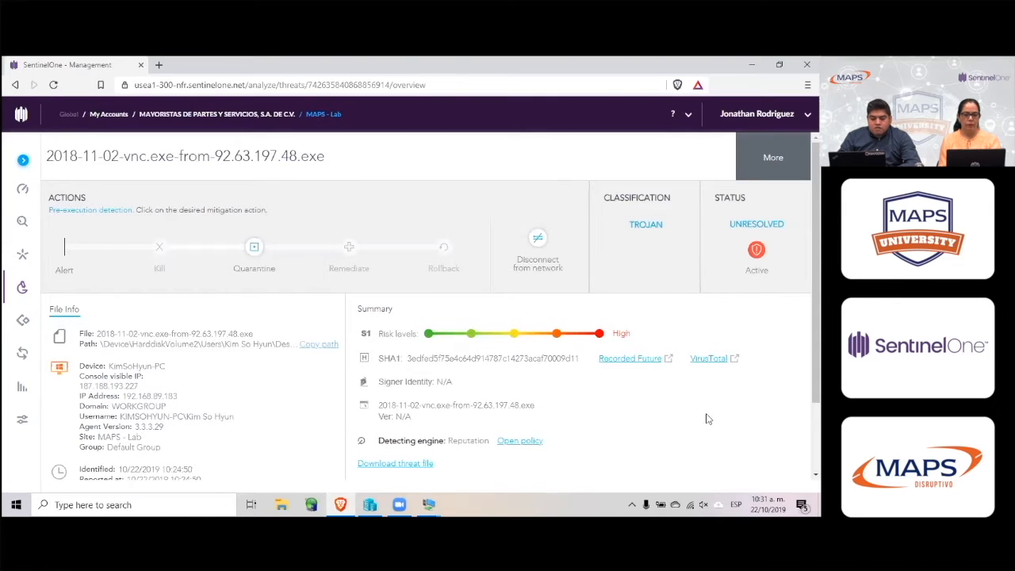
pyautogui.moveTo(689, 312); pyautogui.dragTo(771, 461)
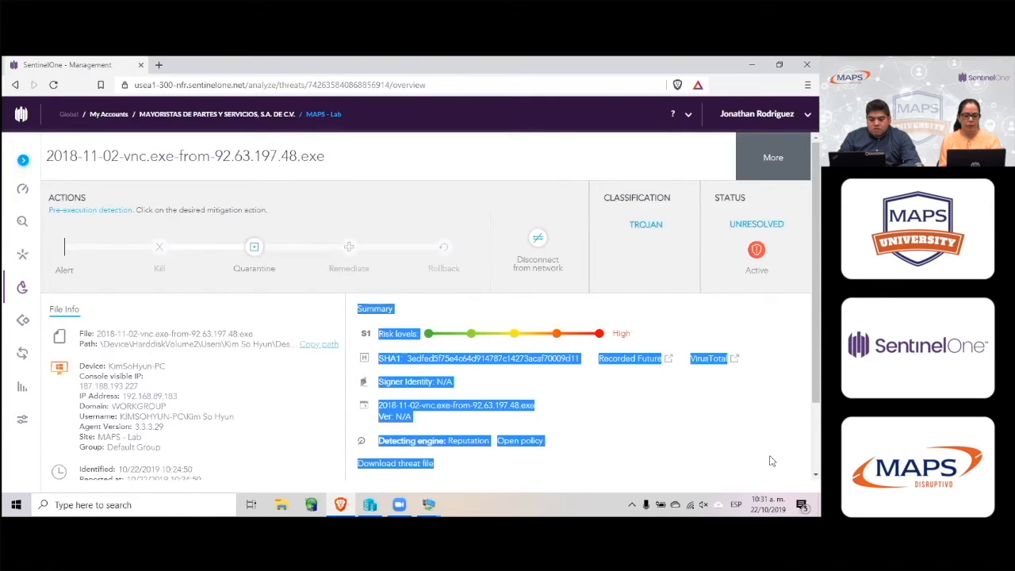
pyautogui.click(728, 399)
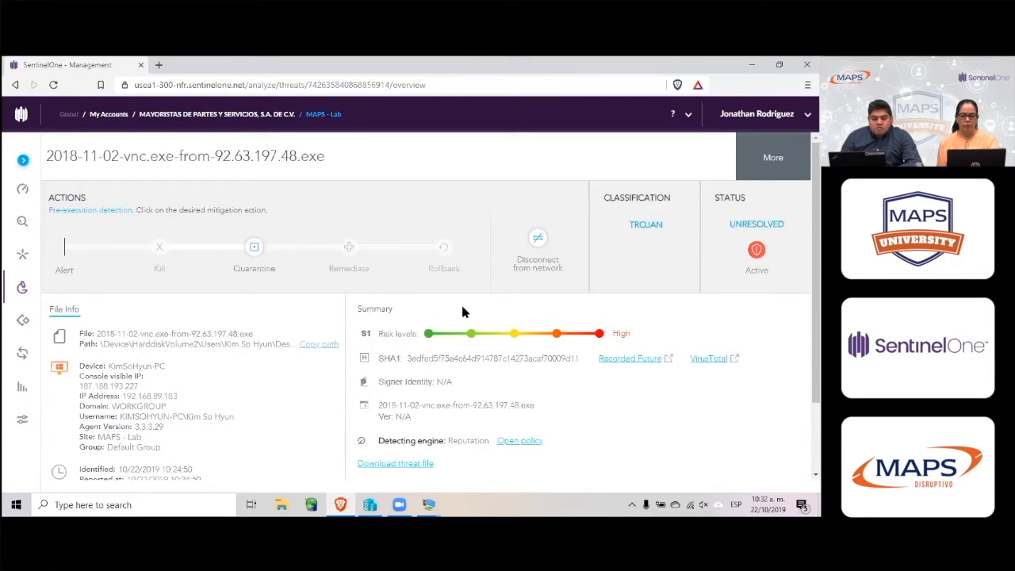
pyautogui.click(24, 190)
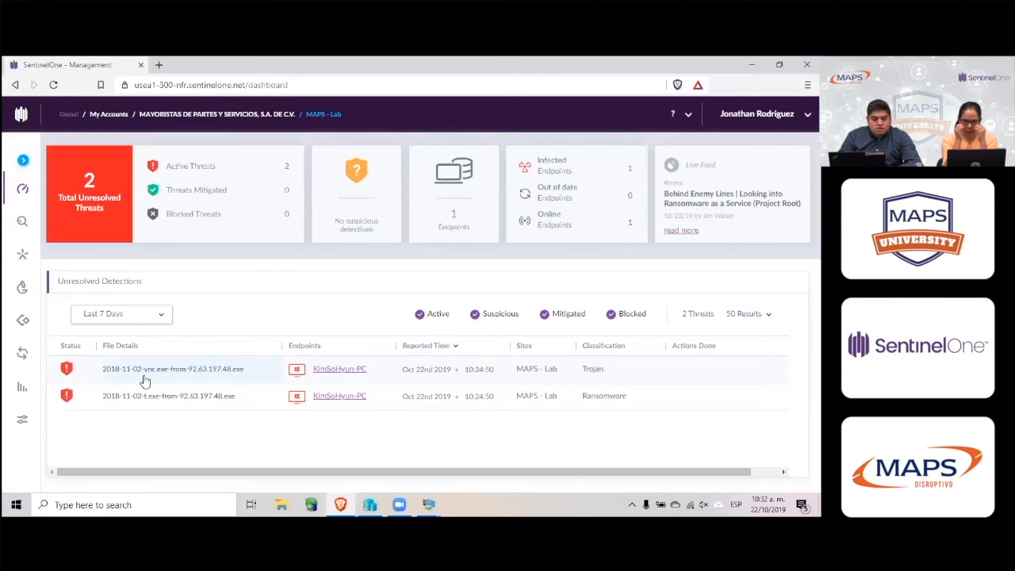
pyautogui.click(190, 373)
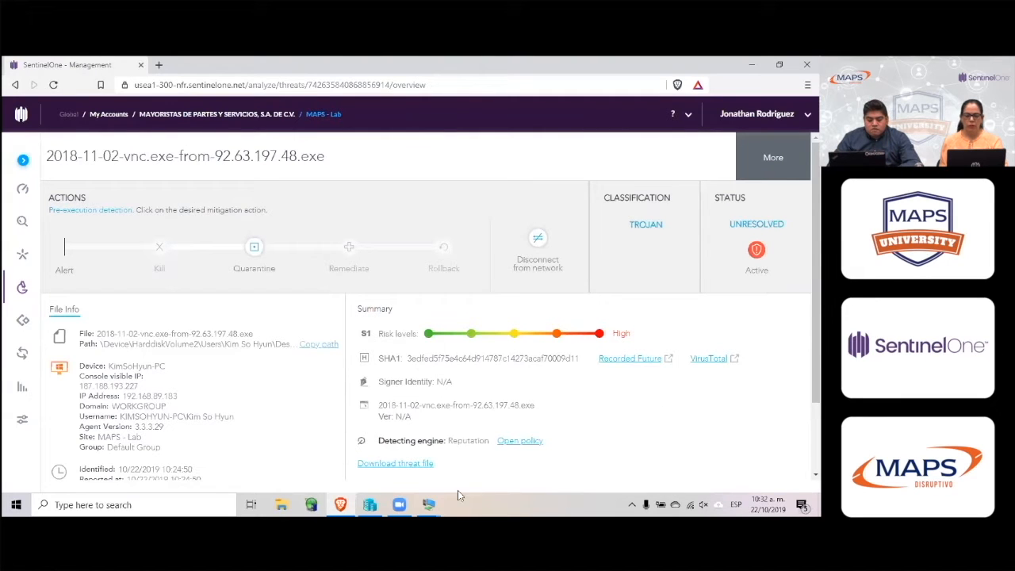
# Connect to the SentinelOne Rollback virtual machine at the largest display size, sign in with the account password, and minimize the session
pyautogui.moveTo(426, 500)
pyautogui.click(467, 446)
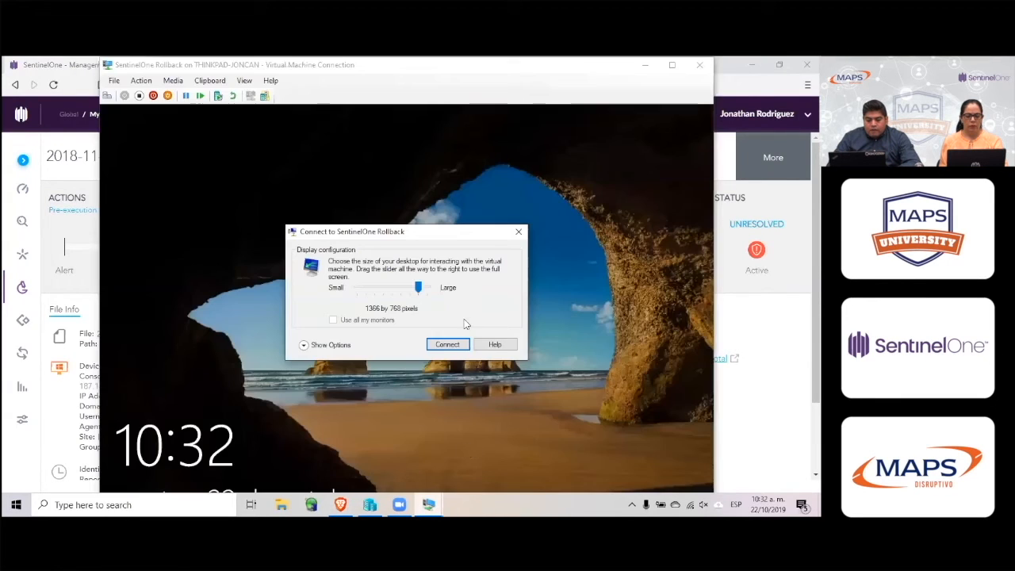
pyautogui.moveTo(419, 289); pyautogui.dragTo(429, 289)
pyautogui.click(445, 344)
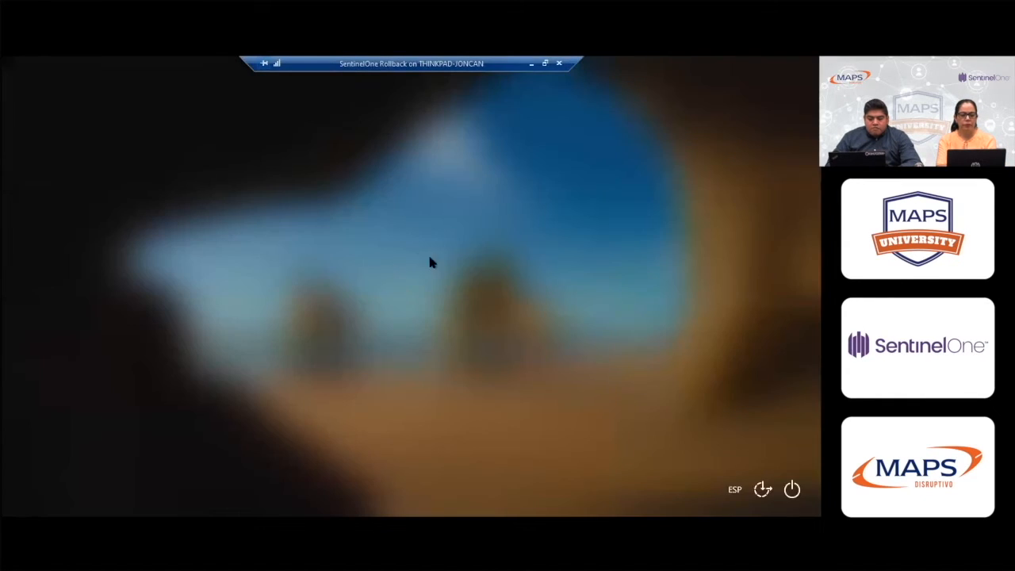
pyautogui.write('•••')
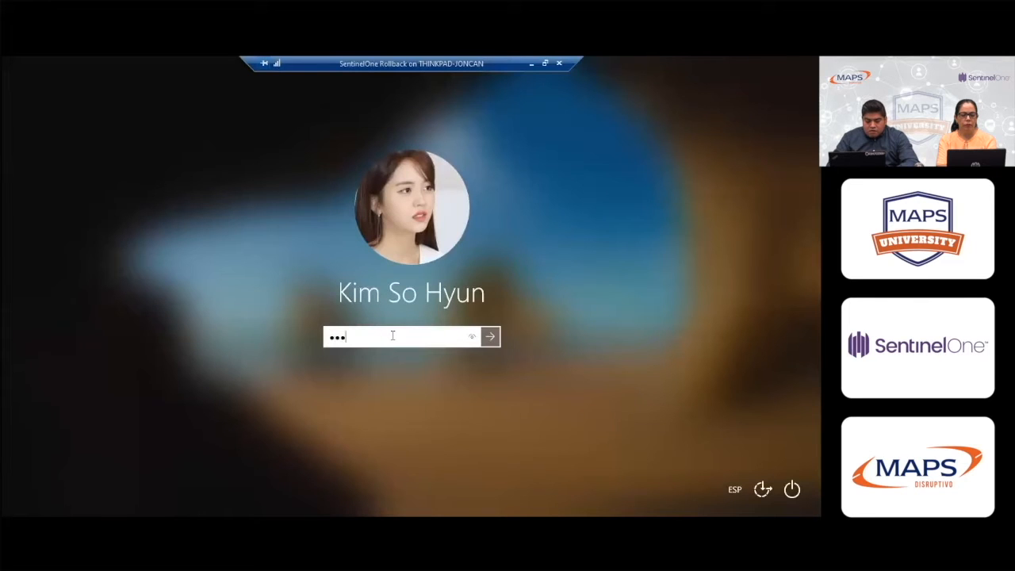
pyautogui.press('Return')
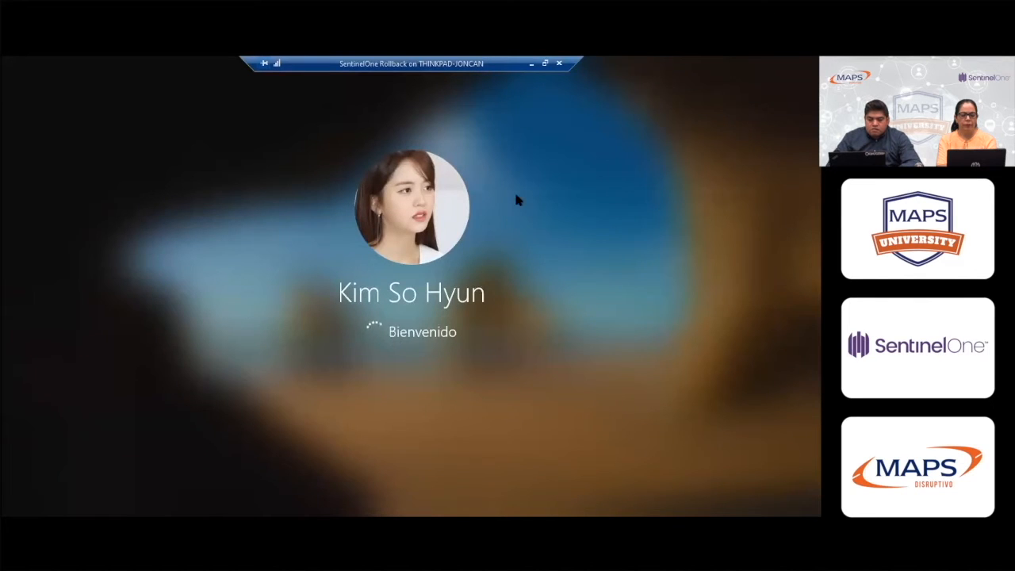
pyautogui.click(531, 64)
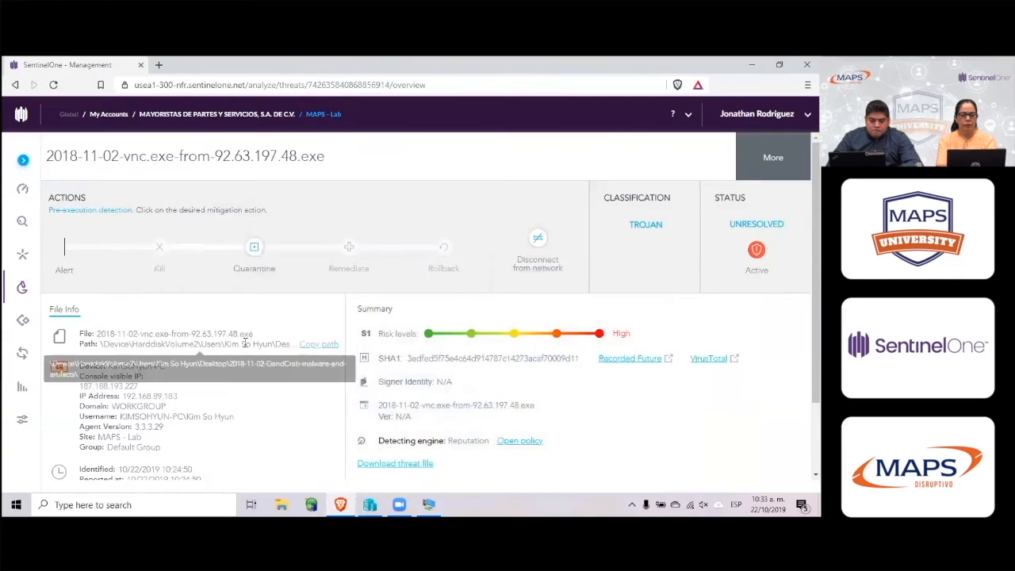
# Reopen the 2018-11-02-vnc.exe-from-92.63.197.48.exe threat from the dashboard and check its detecting engine
pyautogui.click(28, 189)
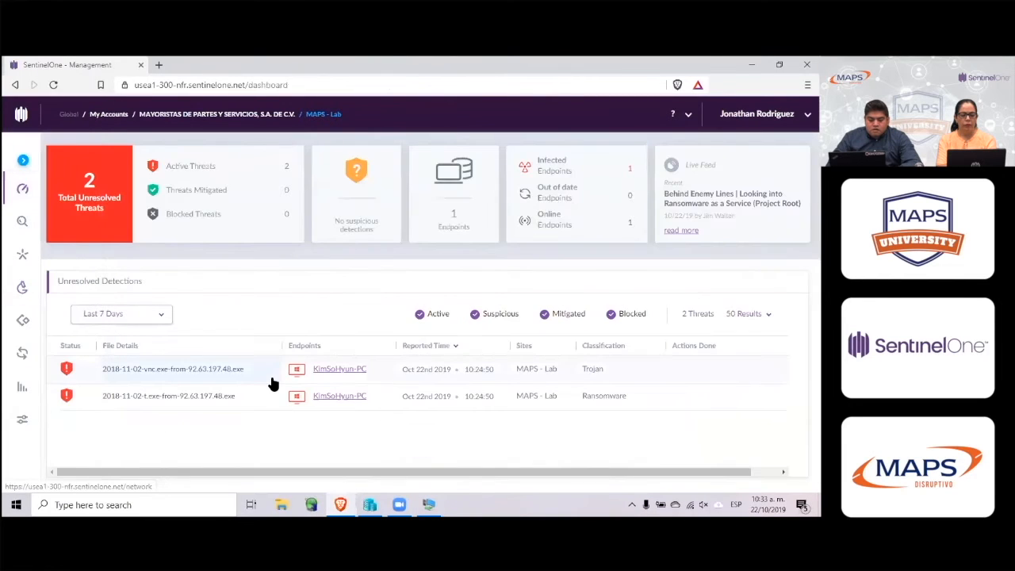
pyautogui.click(211, 374)
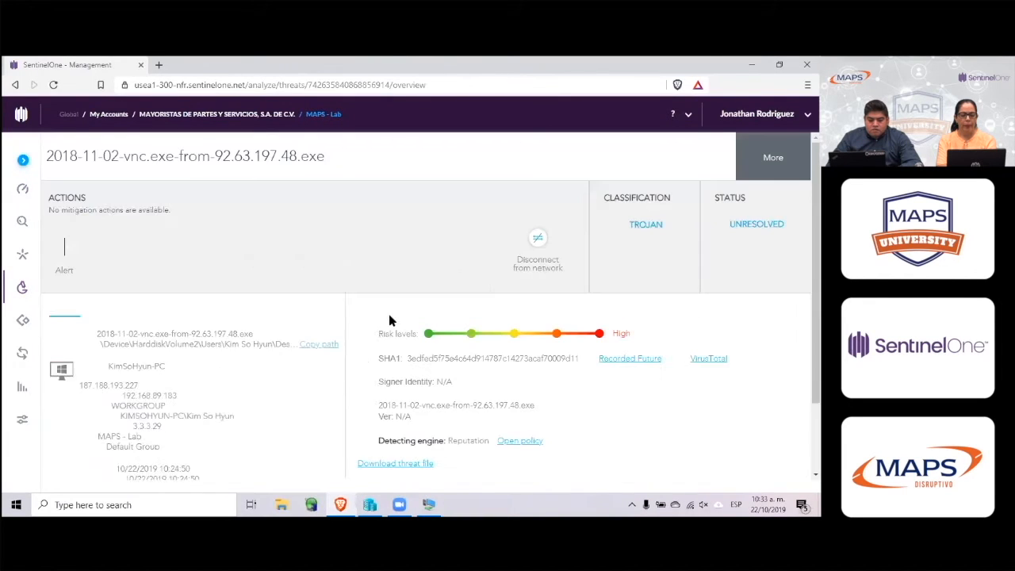
pyautogui.moveTo(490, 442); pyautogui.dragTo(406, 441)
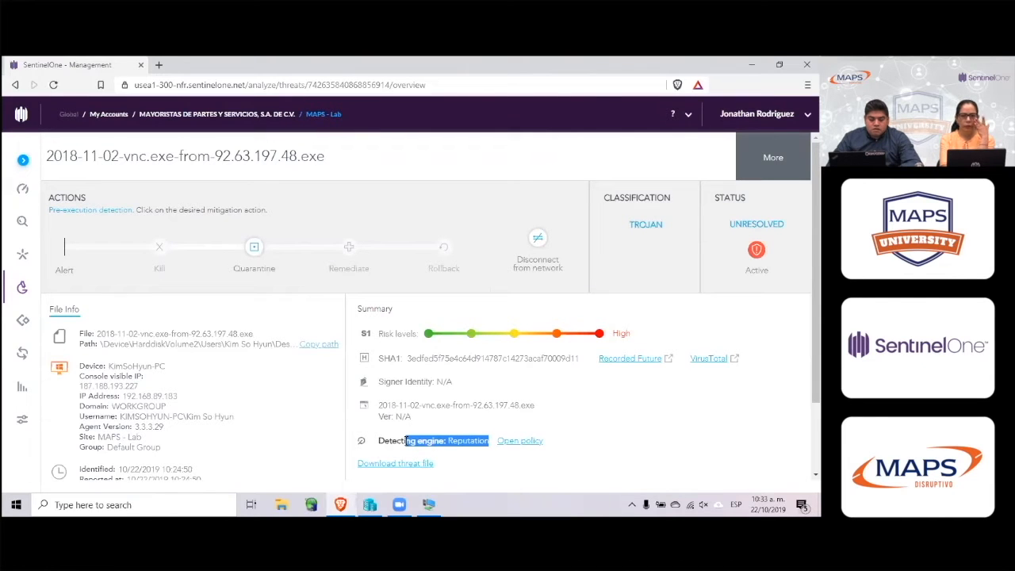
# Open the 2018-11-02-t.exe-from-92.63.197.48.exe threat from the dashboard and check its detecting engine and pre-execution detection notice
pyautogui.click(26, 196)
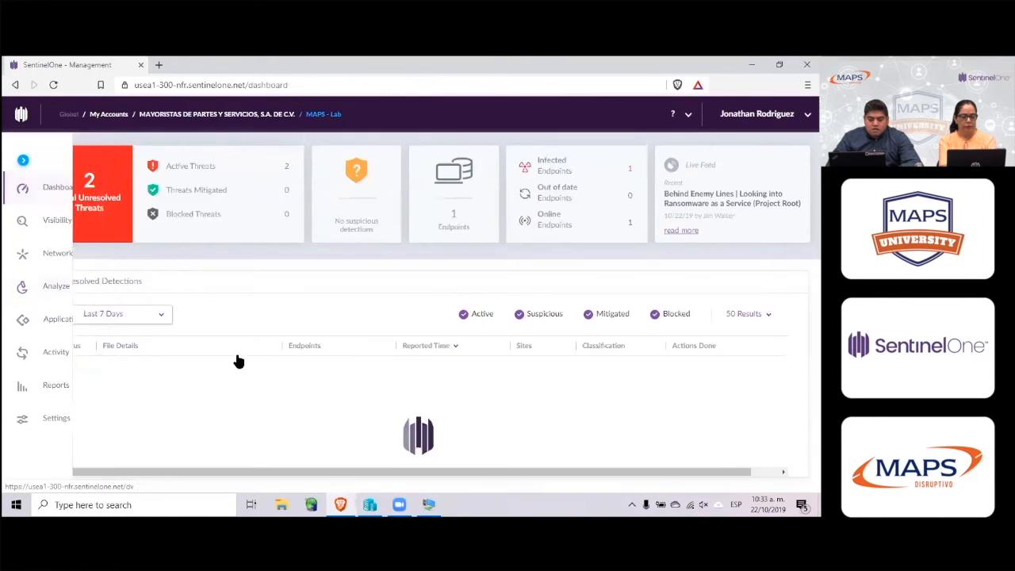
pyautogui.click(156, 399)
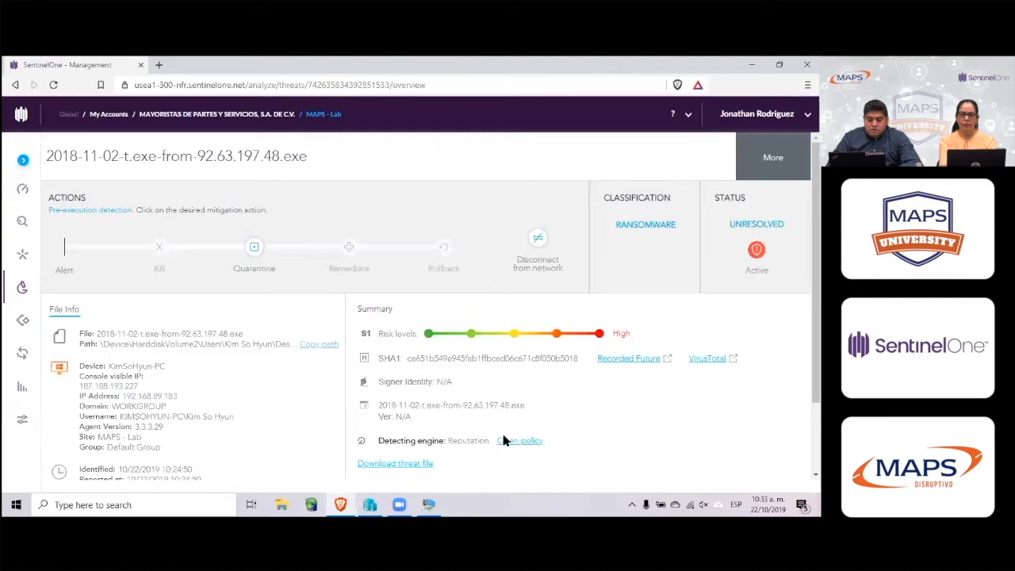
pyautogui.moveTo(491, 441); pyautogui.dragTo(418, 442)
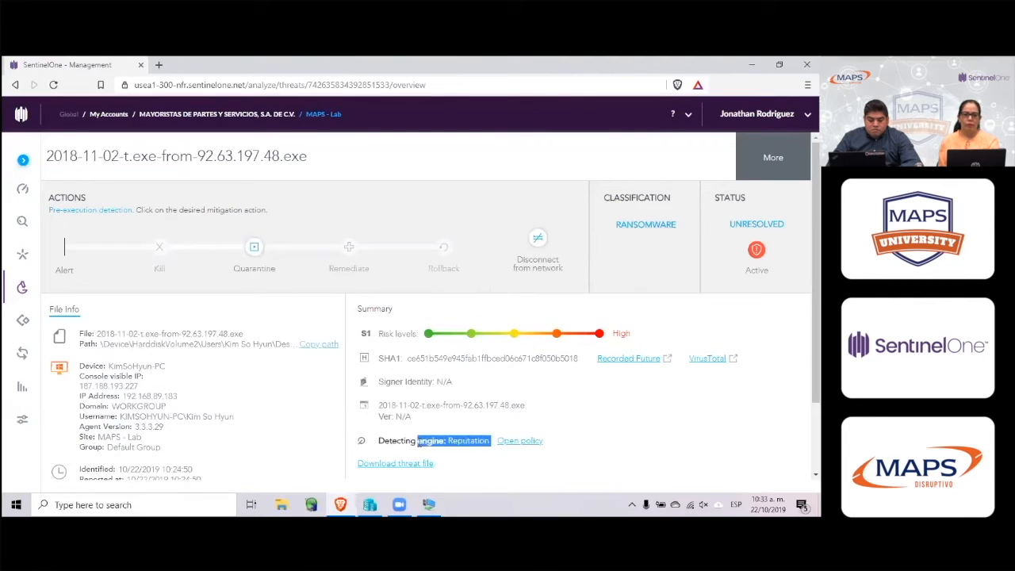
pyautogui.moveTo(136, 210); pyautogui.dragTo(50, 209)
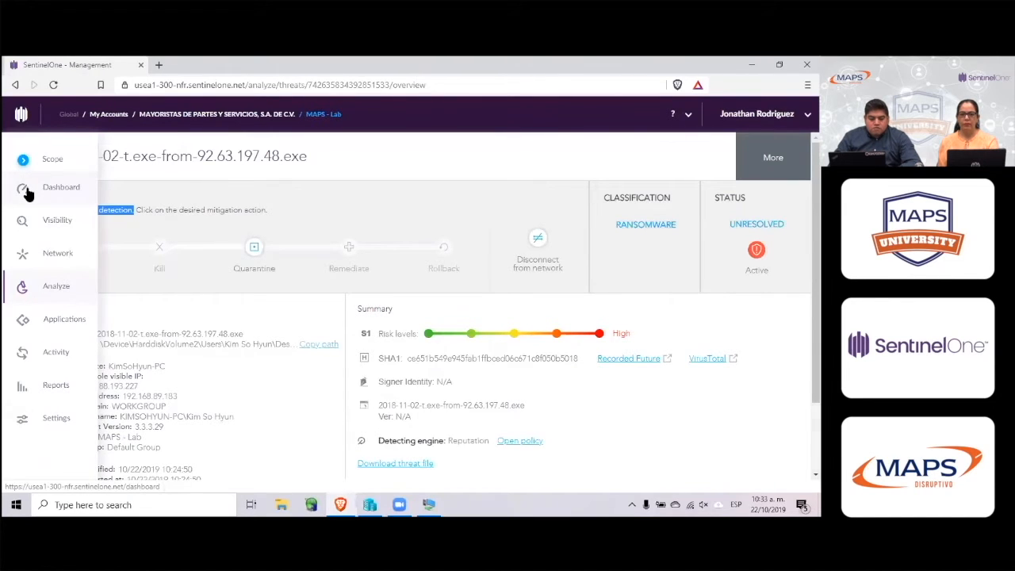
# In the SentinelOne Rollback virtual machine, add 2018-11-02-t.exe-from-92.63.197.48 from the desktop's GandCrab malware folder to Hash Manager
pyautogui.click(25, 192)
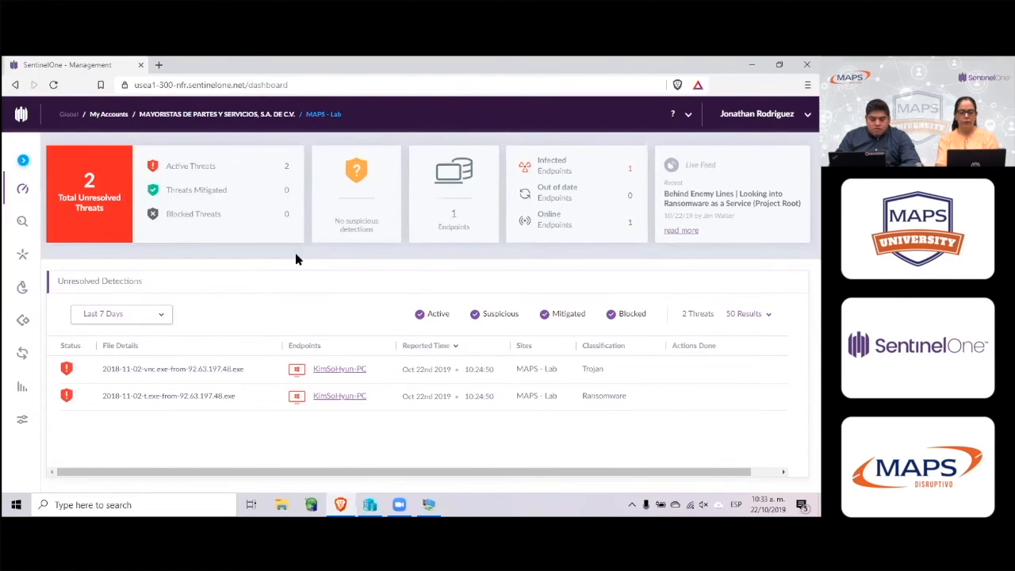
pyautogui.click(428, 505)
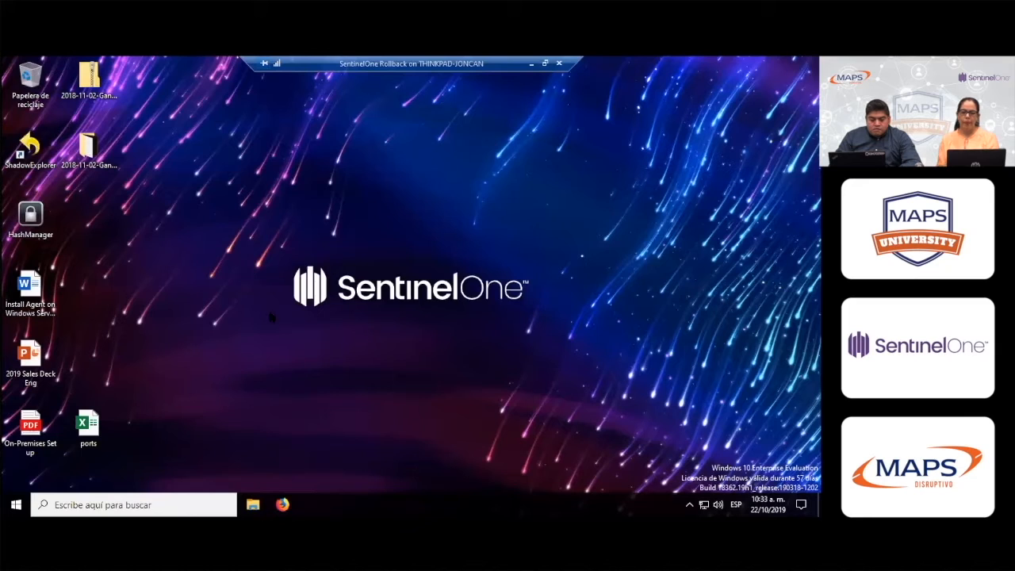
pyautogui.click(39, 219)
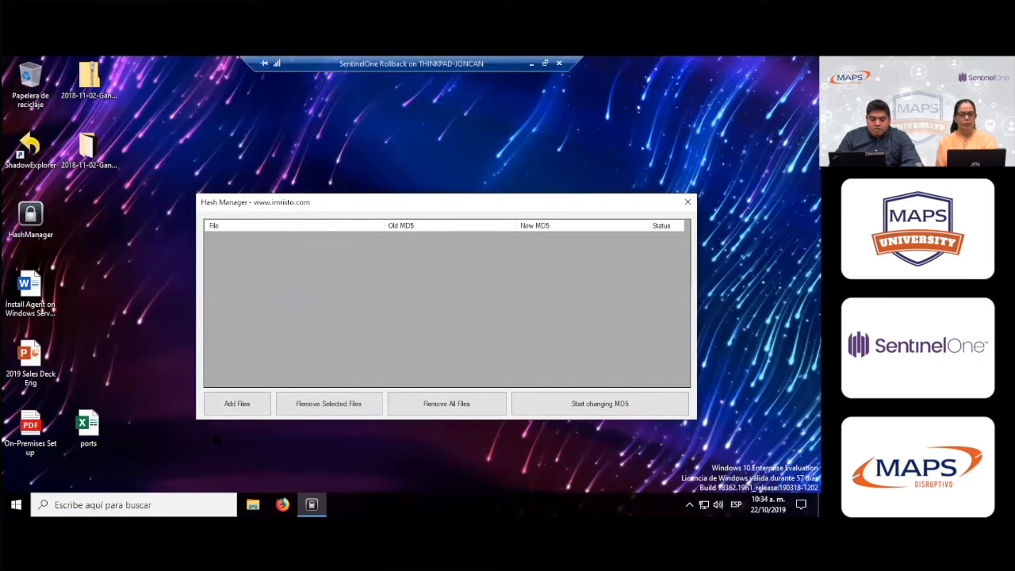
pyautogui.click(247, 405)
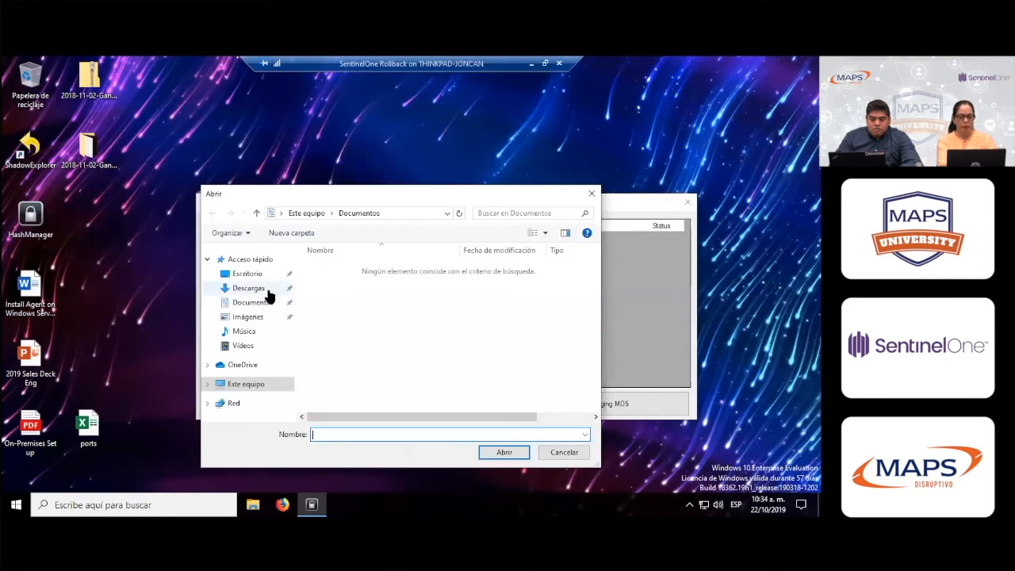
pyautogui.click(253, 278)
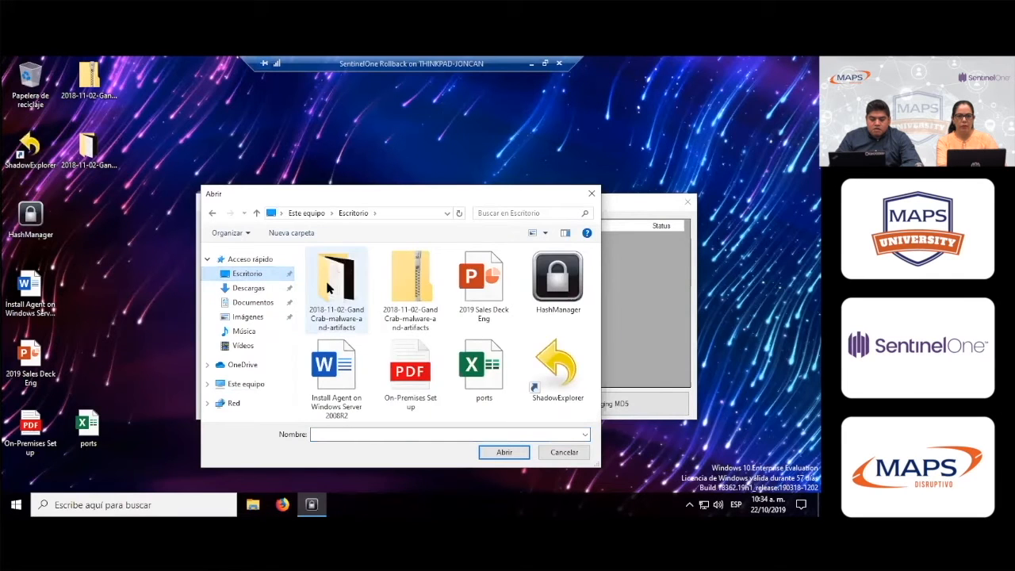
pyautogui.doubleClick(330, 269)
pyautogui.click(363, 294)
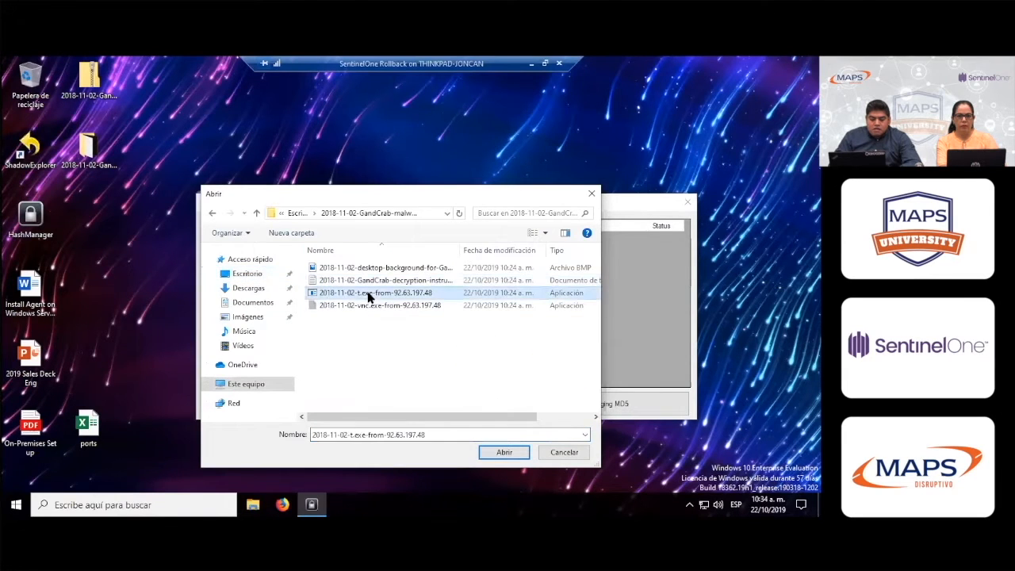
pyautogui.click(531, 63)
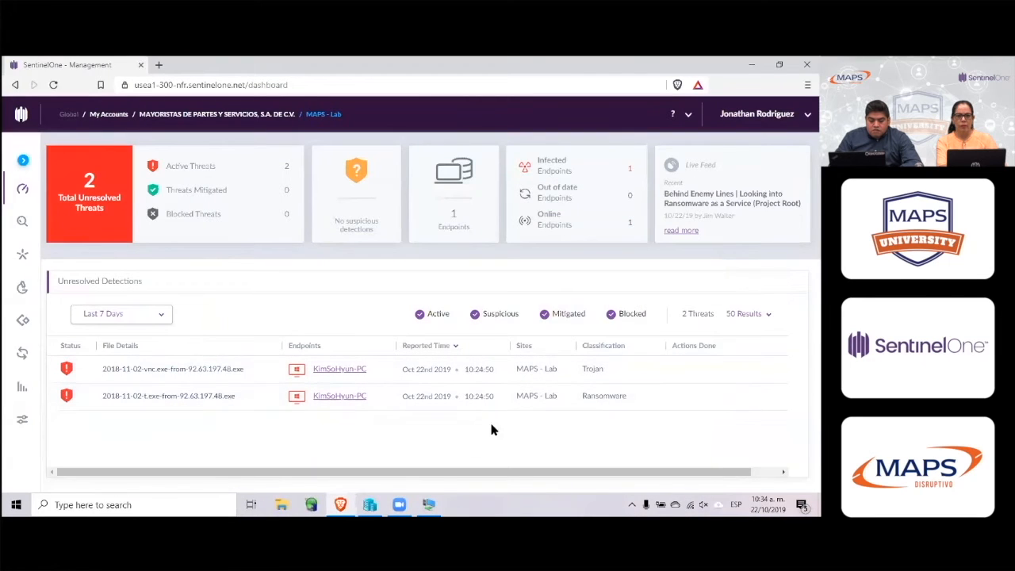
pyautogui.click(428, 505)
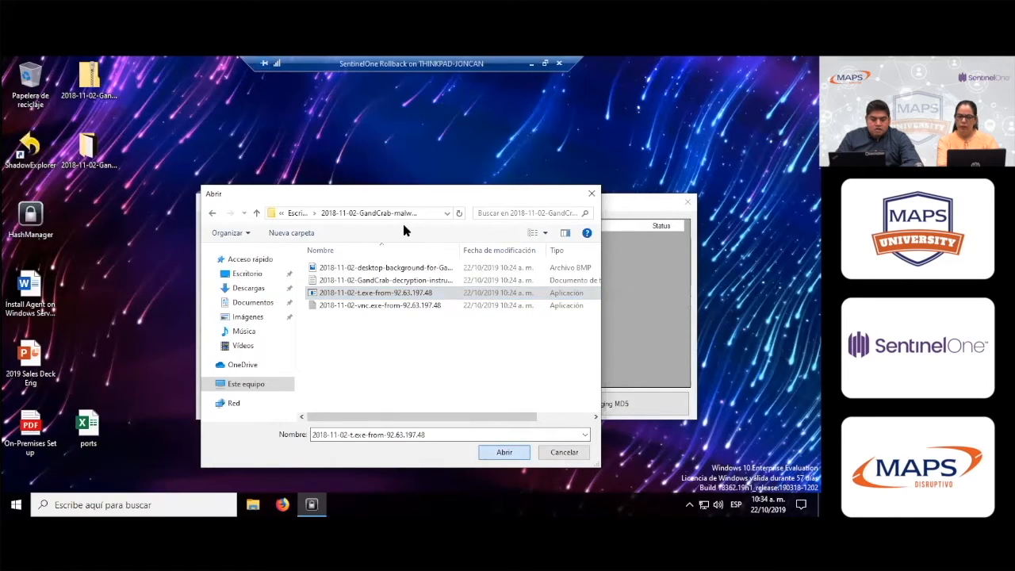
pyautogui.press('Return')
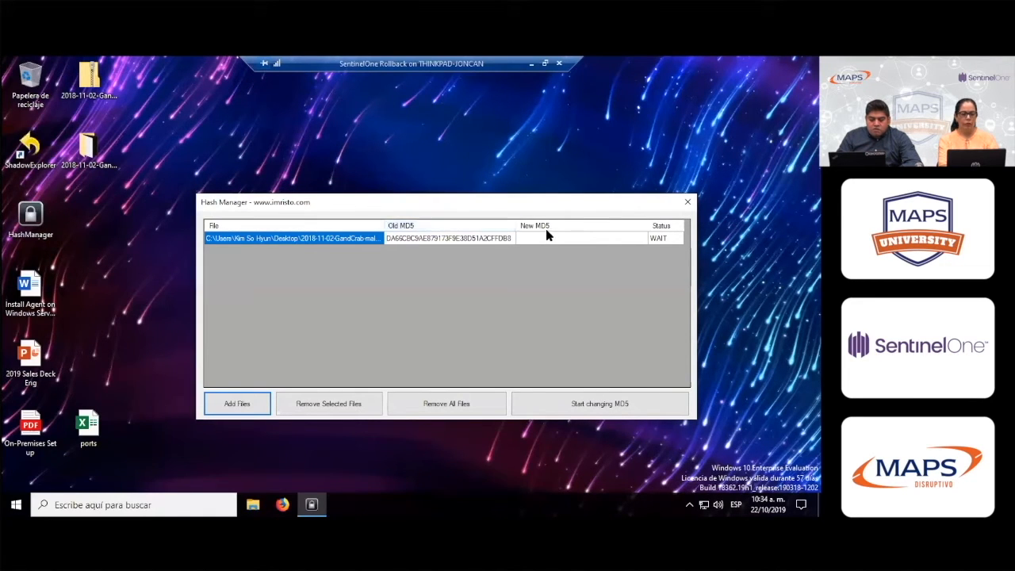
# Change the MD5 hash of the added GandCrab executable twice, repositioning the Hash Manager window in between
pyautogui.click(547, 411)
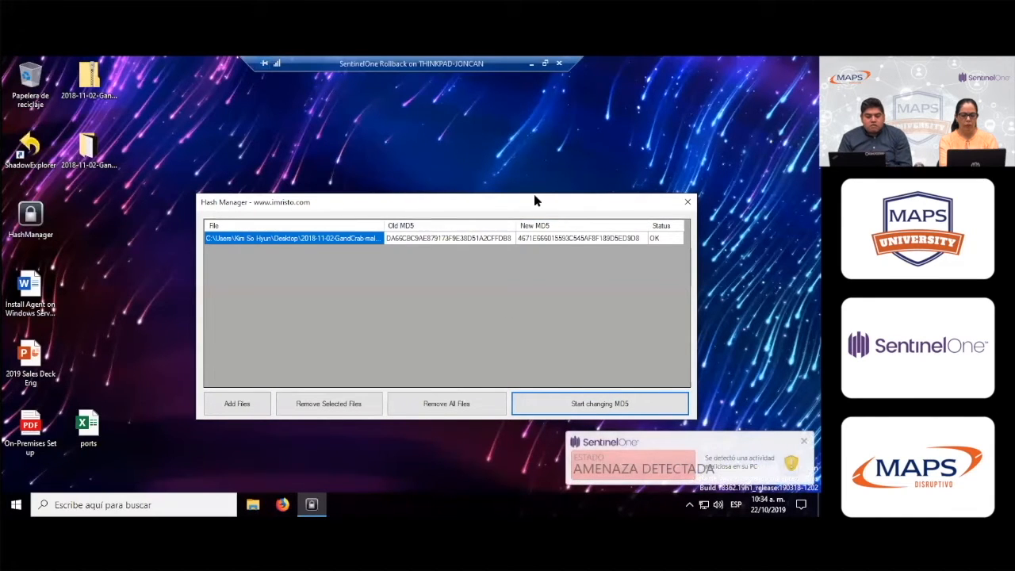
pyautogui.moveTo(534, 201); pyautogui.dragTo(499, 199)
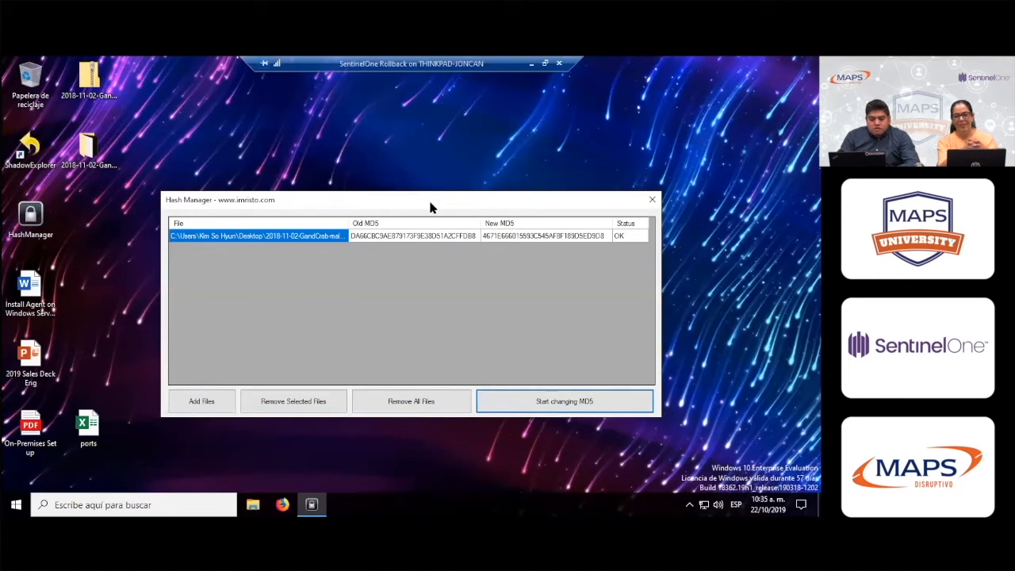
pyautogui.moveTo(430, 204); pyautogui.dragTo(423, 205)
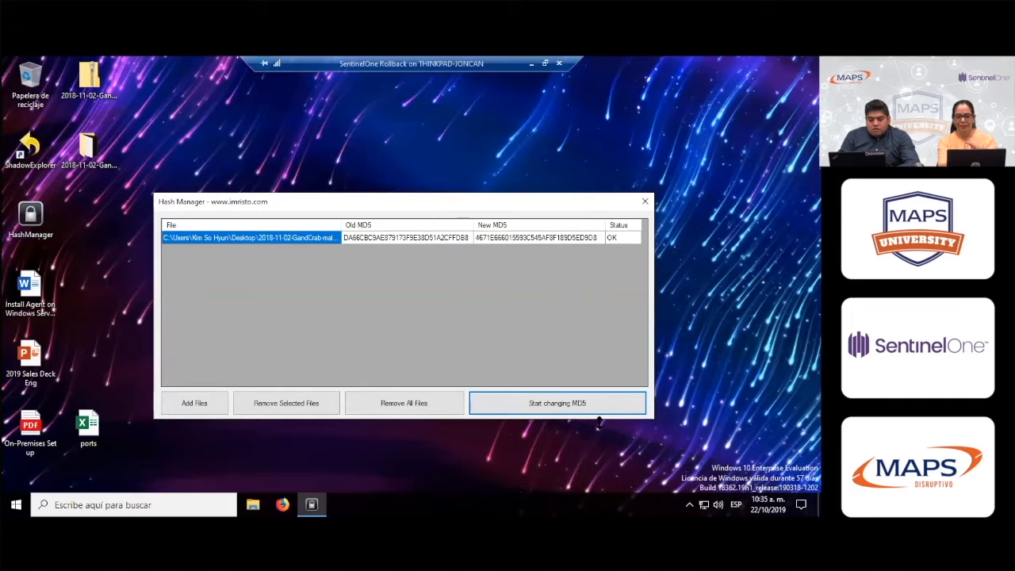
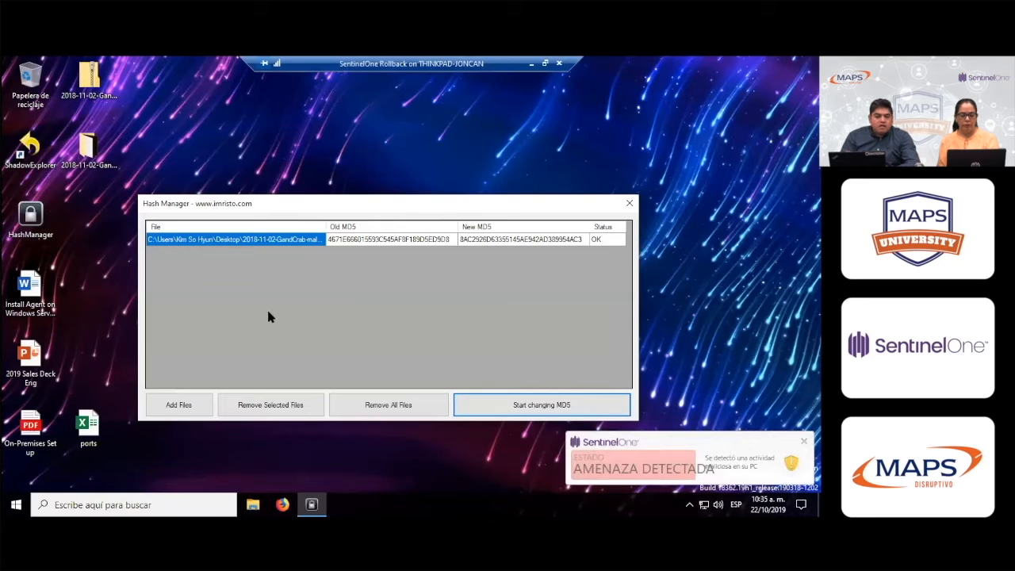
# Return to the SentinelOne console, compare the classifications of the unresolved detections, and briefly open the one classified as ransomware
pyautogui.press('ctrl+alt+Break')
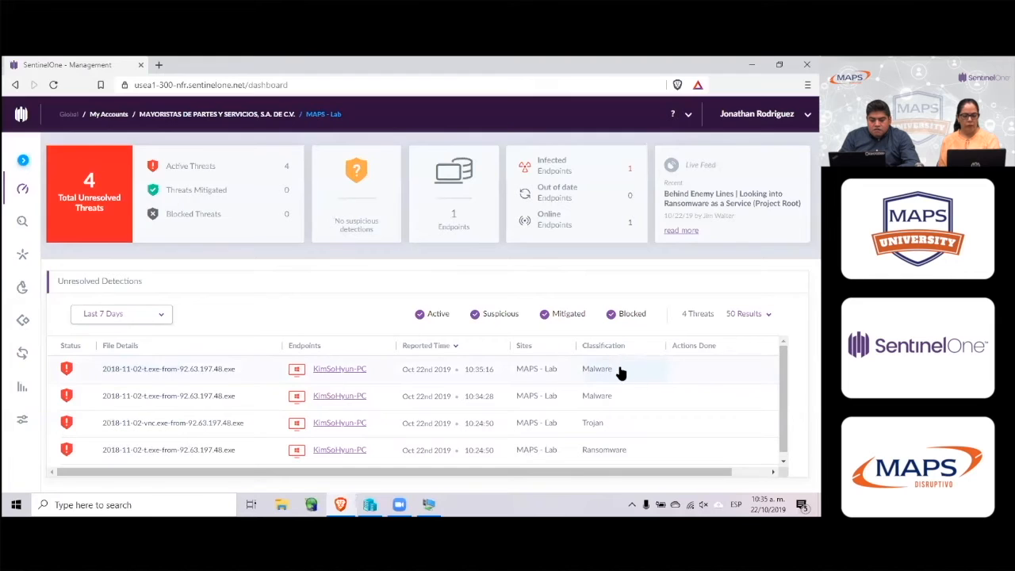
pyautogui.moveTo(631, 451); pyautogui.dragTo(586, 454)
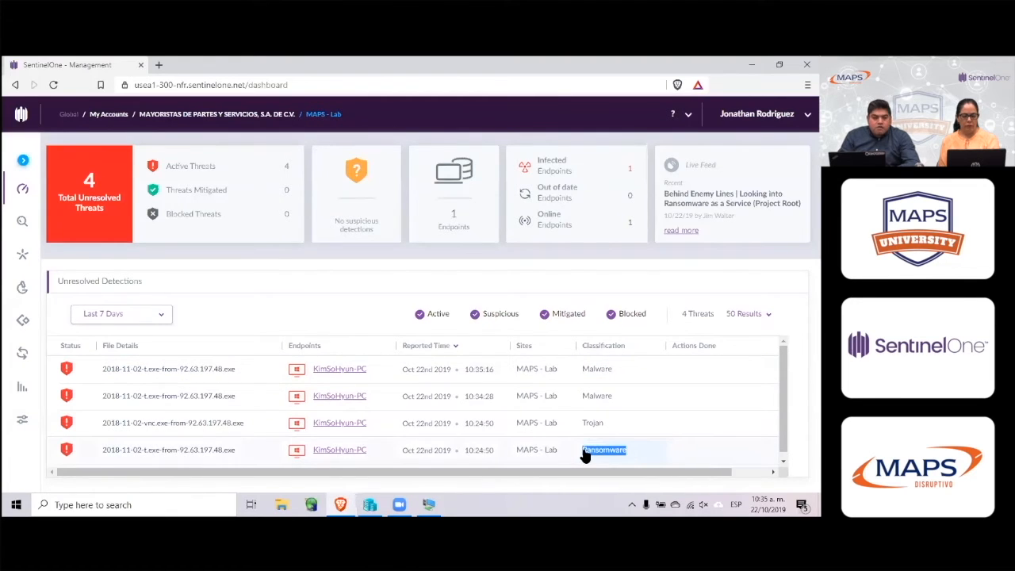
pyautogui.click(585, 453)
pyautogui.moveTo(31, 163)
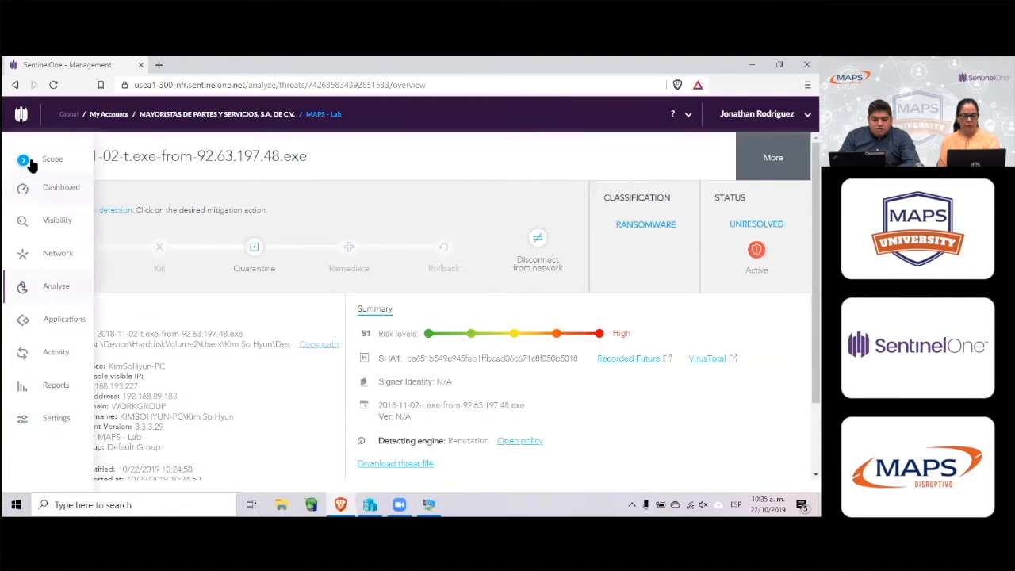
pyautogui.click(15, 85)
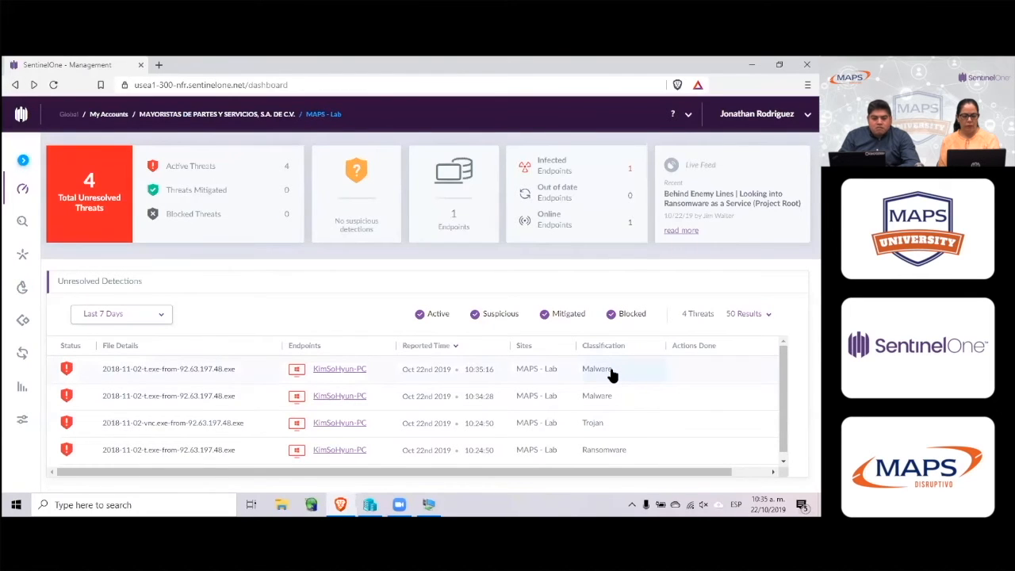
# Open the 2018-11-02-t.exe-from-92.63.197.48.exe threat reported at 10:35:16 and look up its SHA1 hash on VirusTotal
pyautogui.click(179, 376)
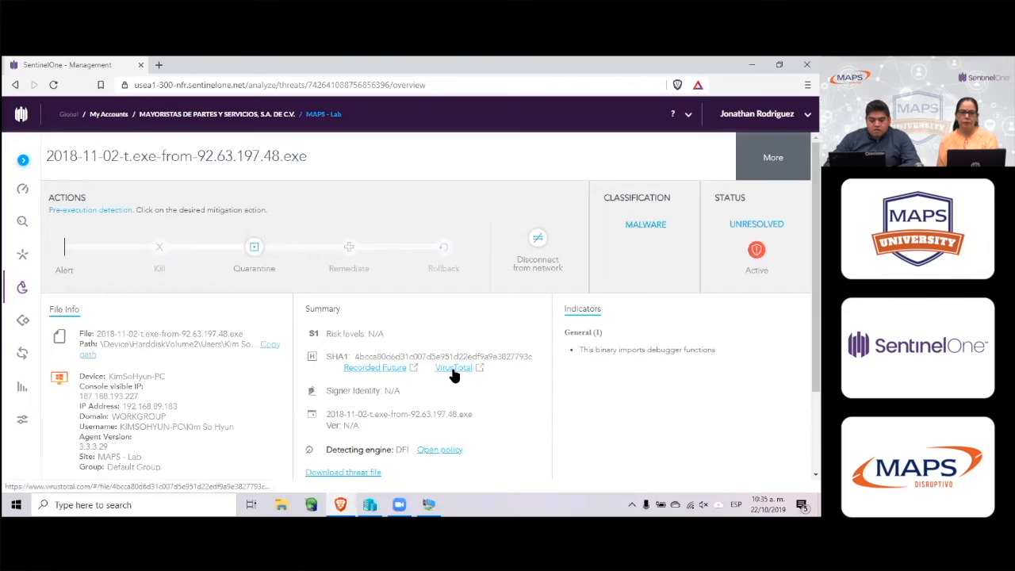
pyautogui.moveTo(531, 357); pyautogui.dragTo(355, 356)
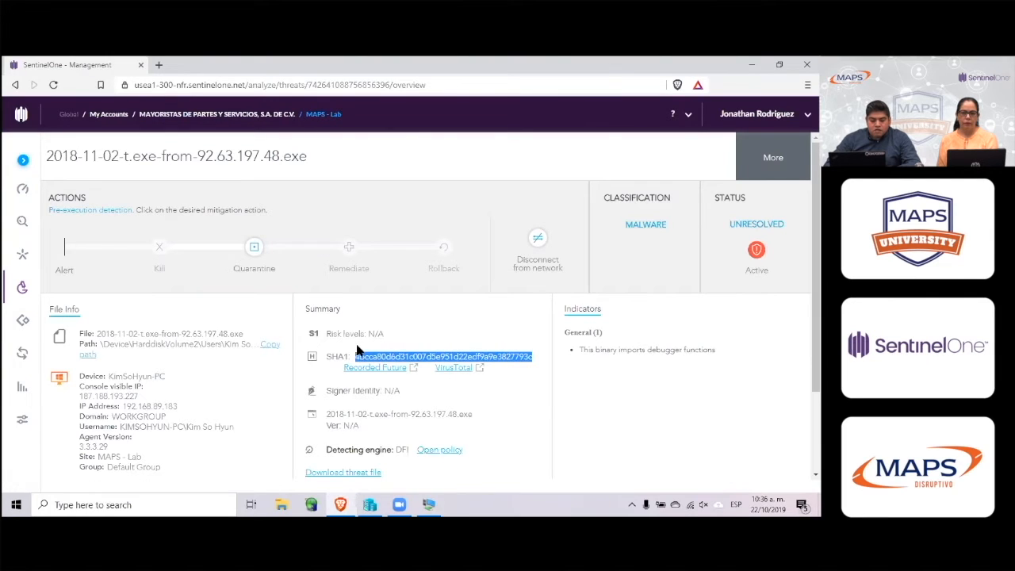
pyautogui.click(479, 392)
pyautogui.click(448, 368)
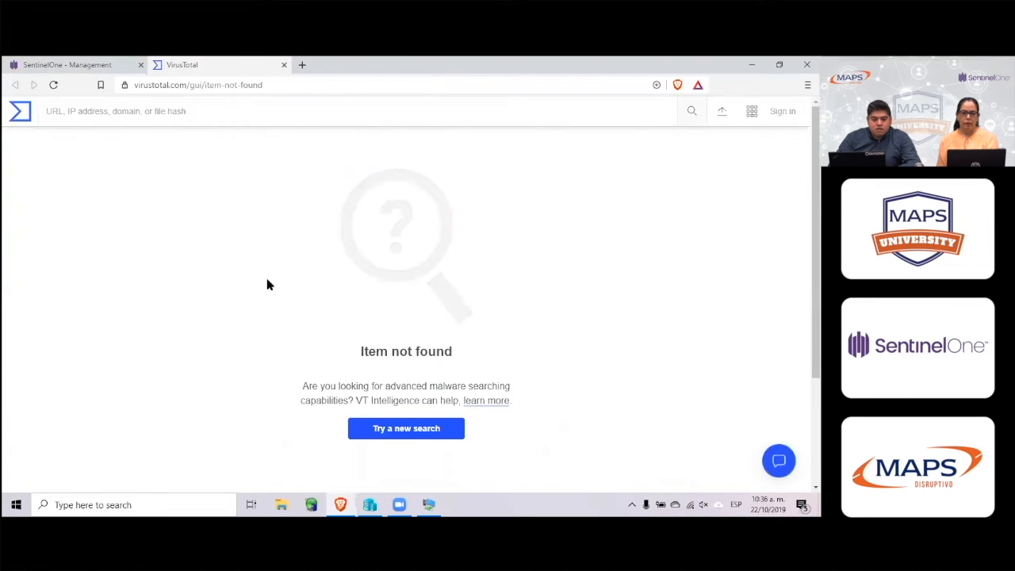
pyautogui.moveTo(215, 320); pyautogui.dragTo(524, 420)
pyautogui.click(567, 382)
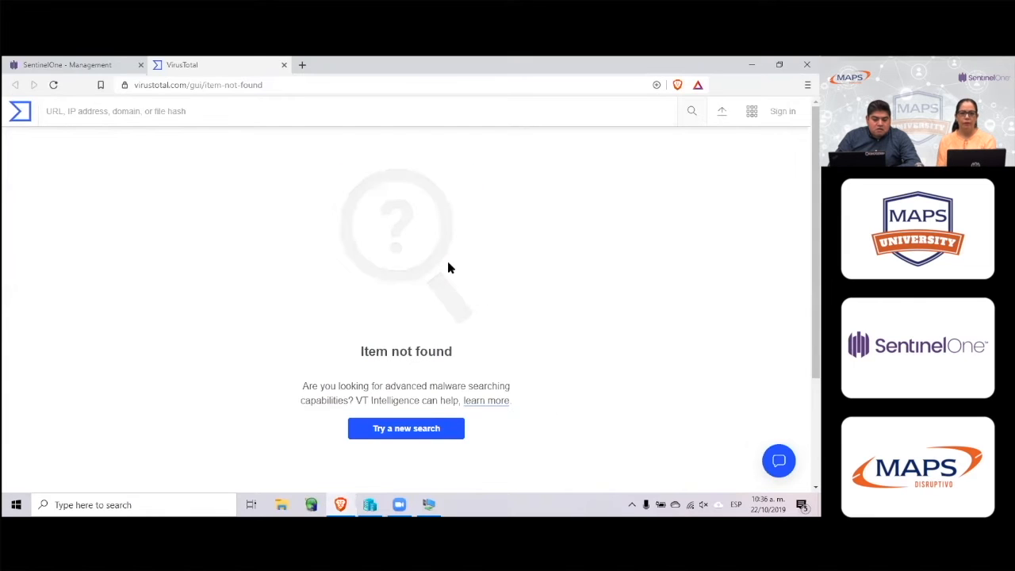
pyautogui.click(284, 65)
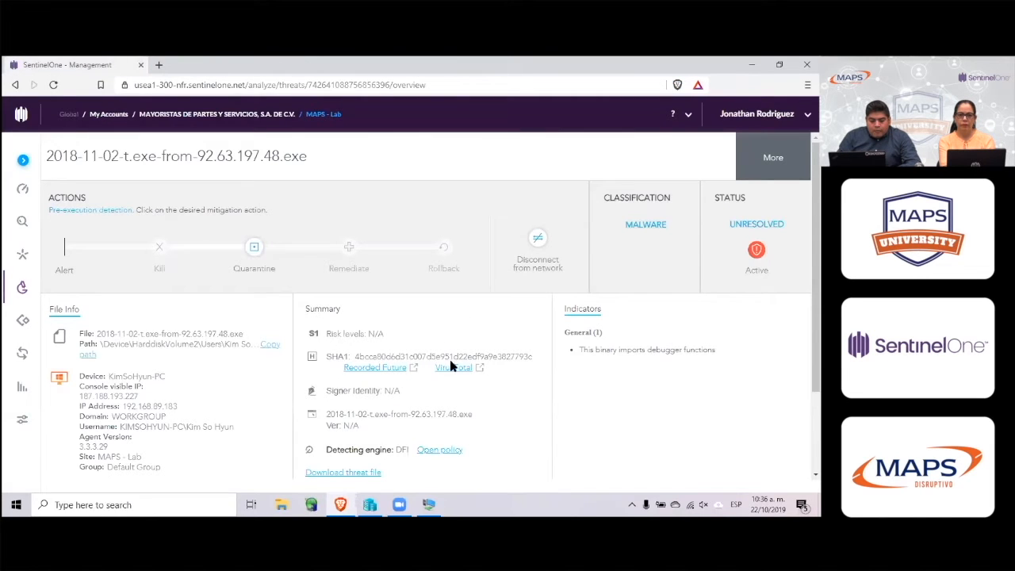
# Examine the modified file's detecting engine and remaining threat details, and return to the dashboard
pyautogui.moveTo(410, 450); pyautogui.dragTo(354, 446)
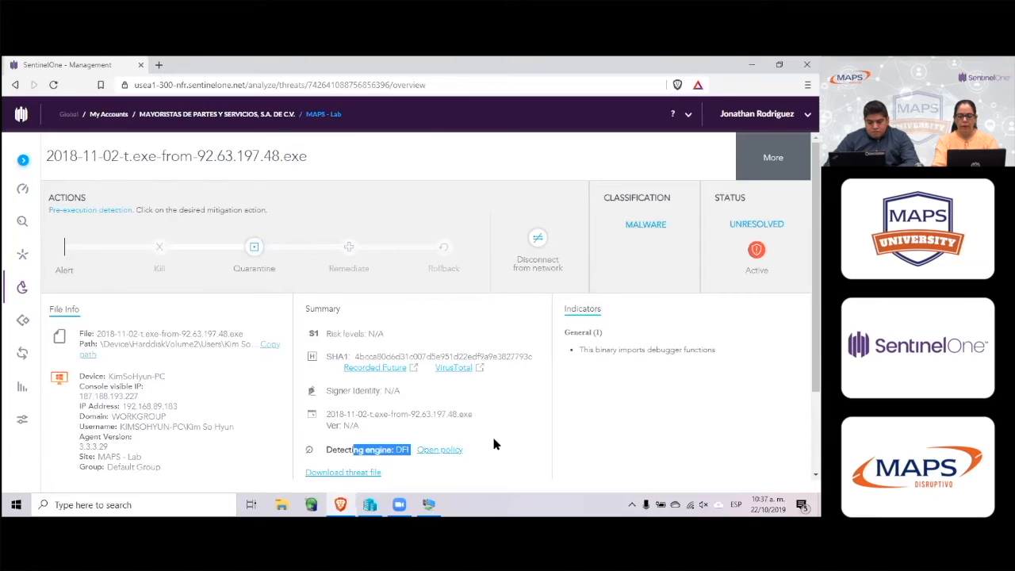
pyautogui.scroll(-1, 492, 444)
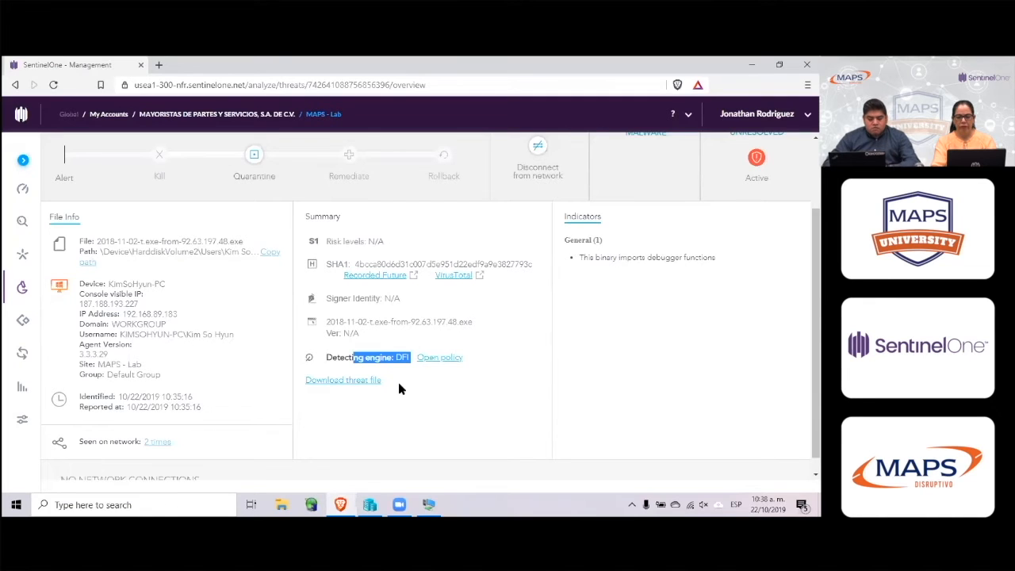
pyautogui.moveTo(23, 191)
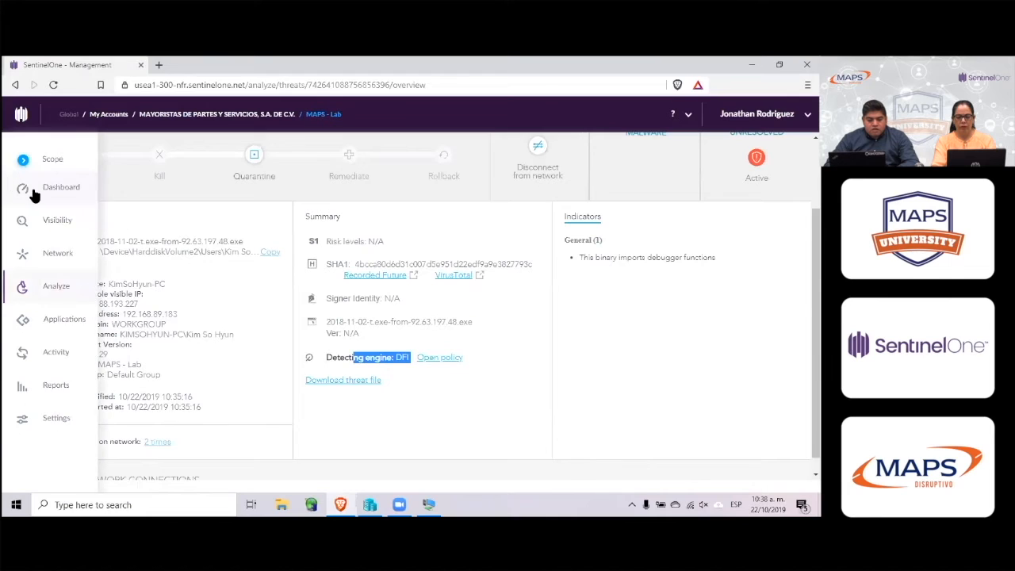
pyautogui.click(32, 191)
# Switch to the virtual machine, close Hash Manager, and dismiss the SentinelOne threat notification
pyautogui.click(429, 505)
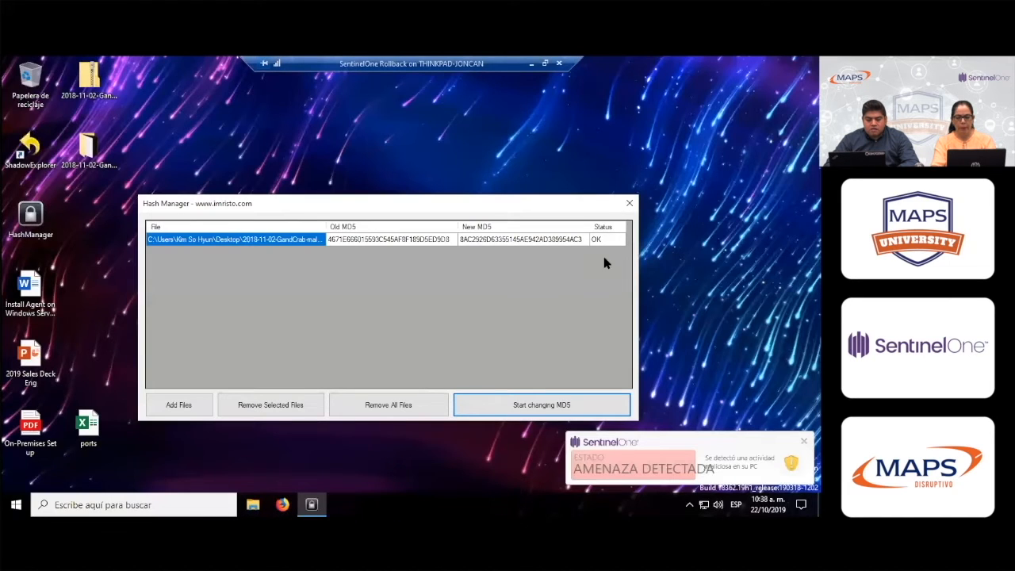
pyautogui.click(629, 203)
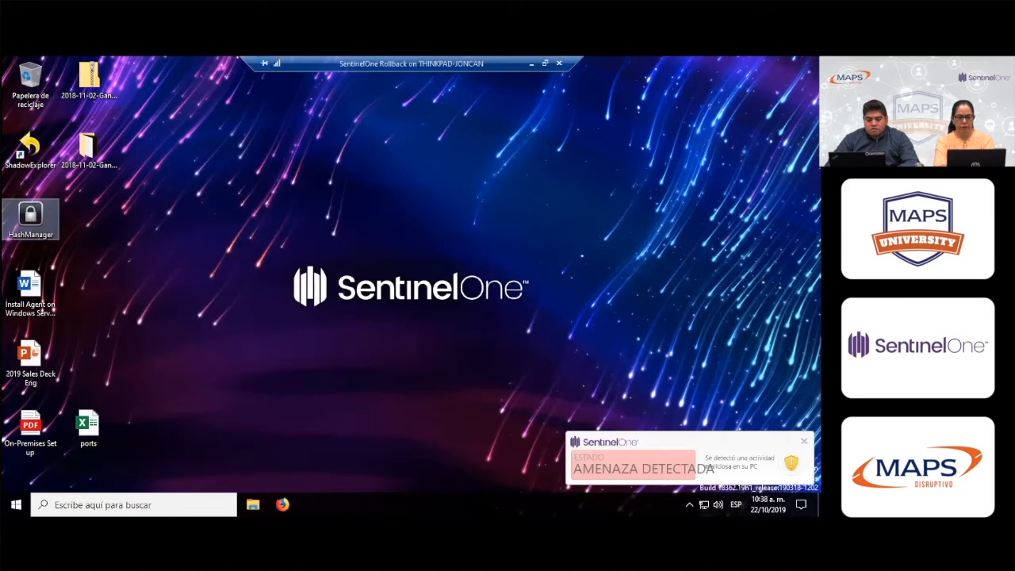
pyautogui.click(803, 441)
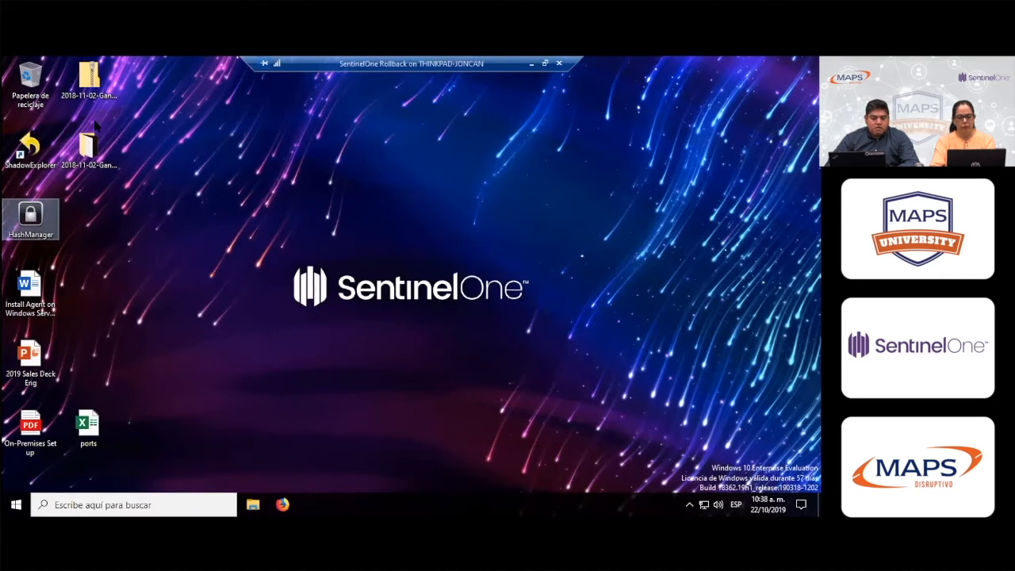
# Reopen the threat reported at 10:35:16 in the console, check its pre-execution detection notice, and return to the dashboard
pyautogui.click(533, 65)
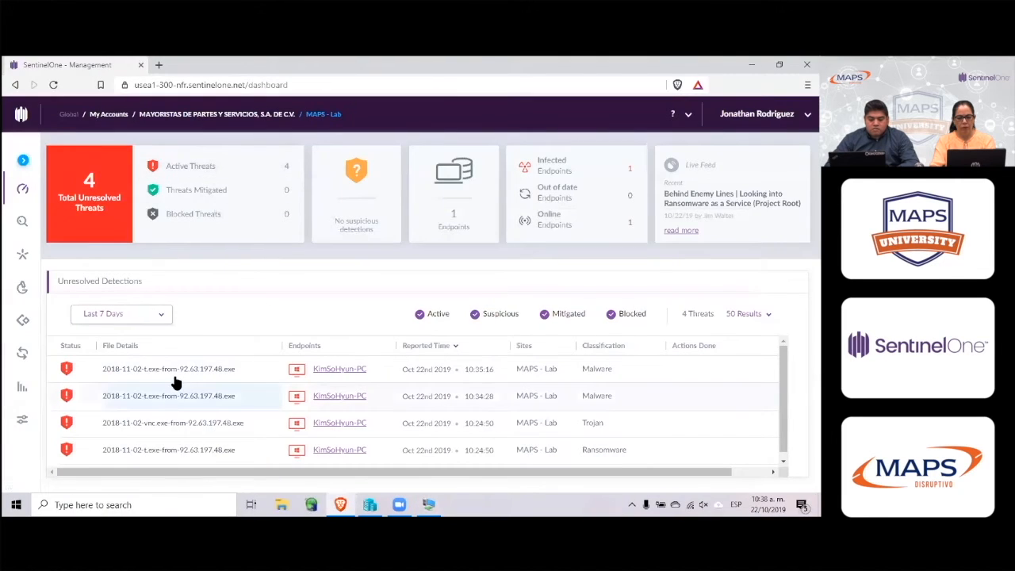
pyautogui.click(170, 374)
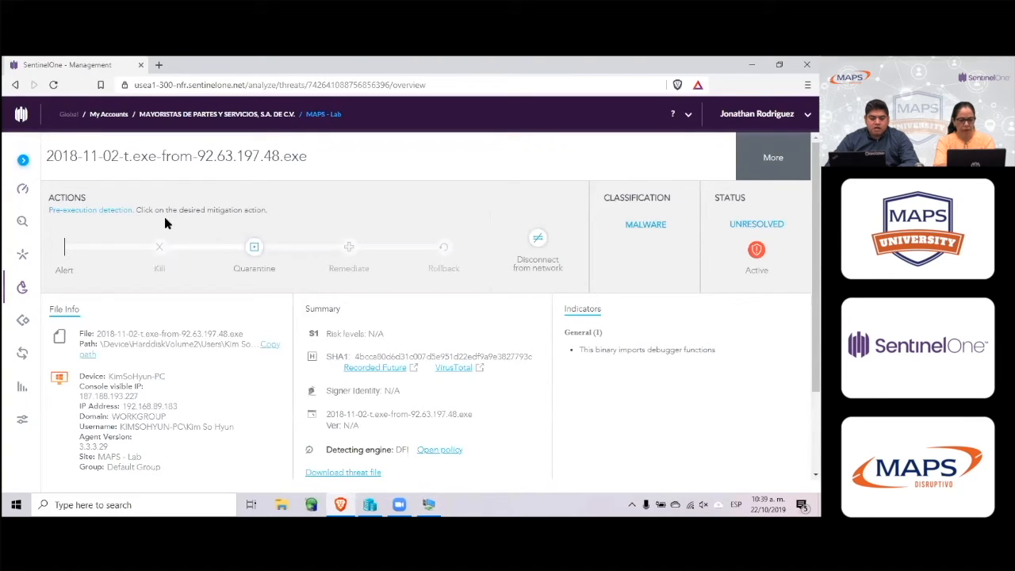
pyautogui.moveTo(133, 210); pyautogui.dragTo(47, 211)
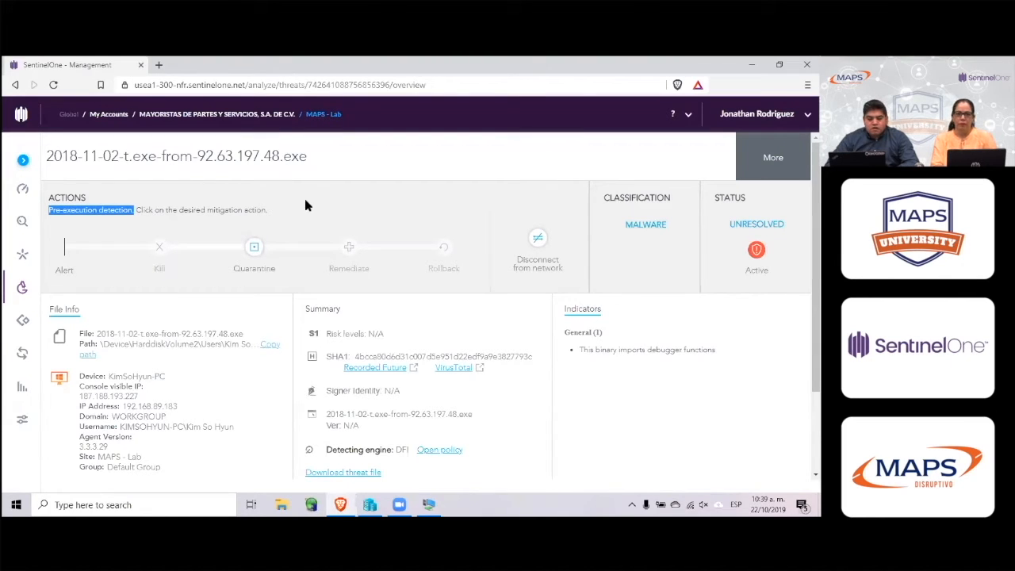
pyautogui.click(23, 191)
# Switch to the virtual machine and run 2018-11-02-t.exe-from-92.63.197.48 from the GandCrab malware folder, overriding the SmartScreen block
pyautogui.click(430, 504)
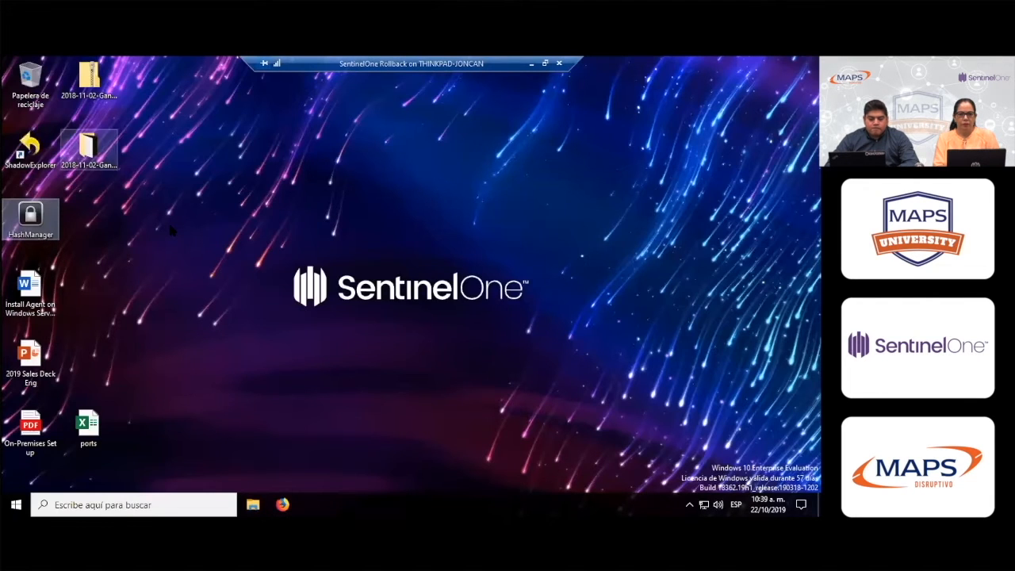
pyautogui.doubleClick(89, 151)
pyautogui.click(238, 205)
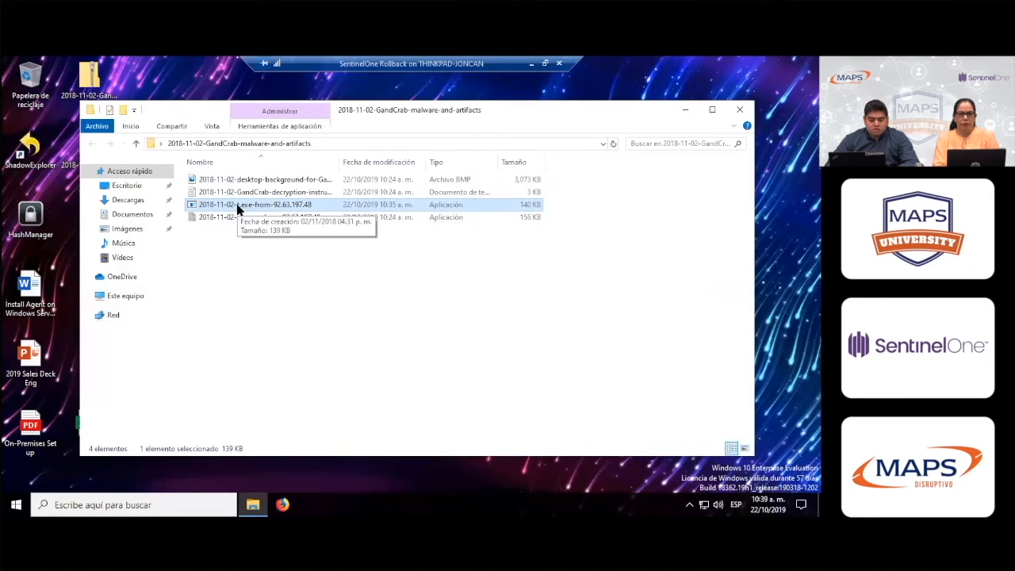
pyautogui.doubleClick(240, 206)
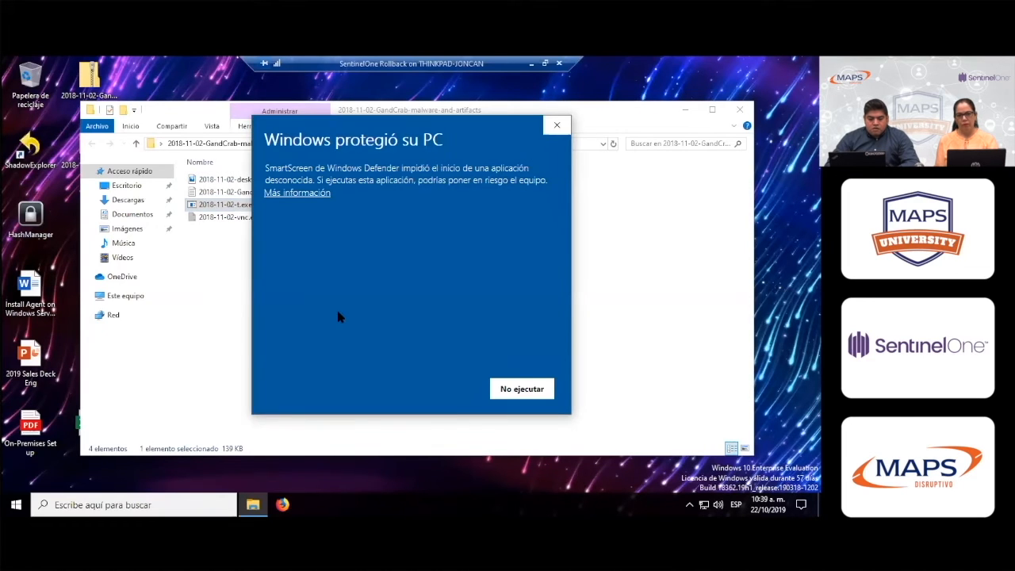
pyautogui.click(306, 193)
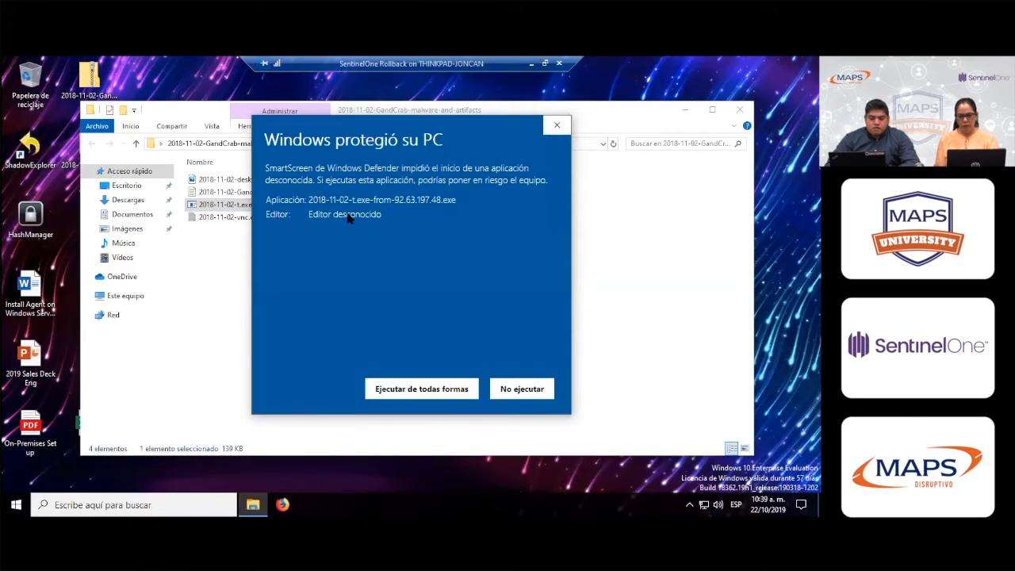
pyautogui.click(399, 389)
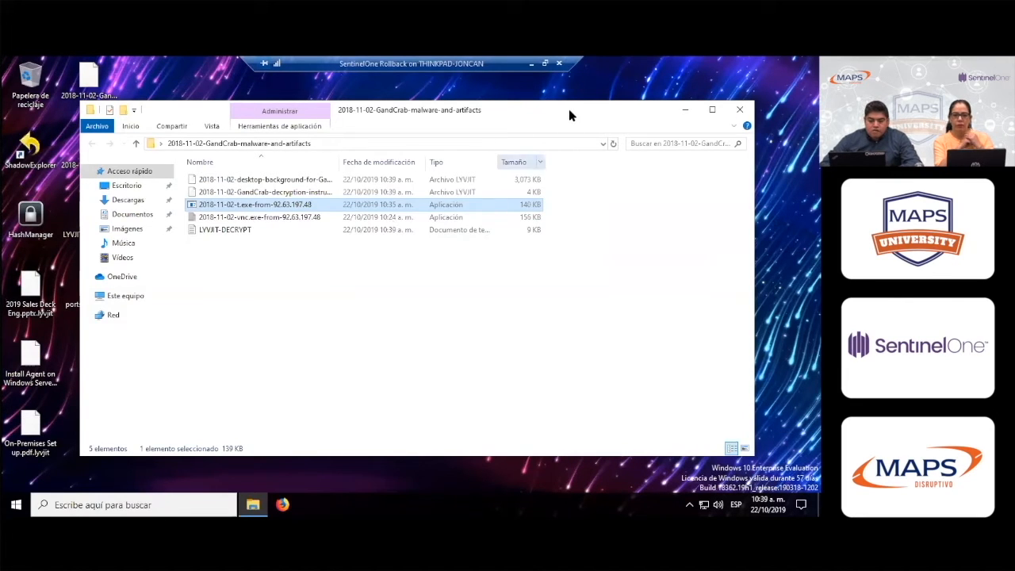
# Move the malware folder window off the desktop icons to watch the files, and close the window
pyautogui.moveTo(569, 106); pyautogui.dragTo(611, 141)
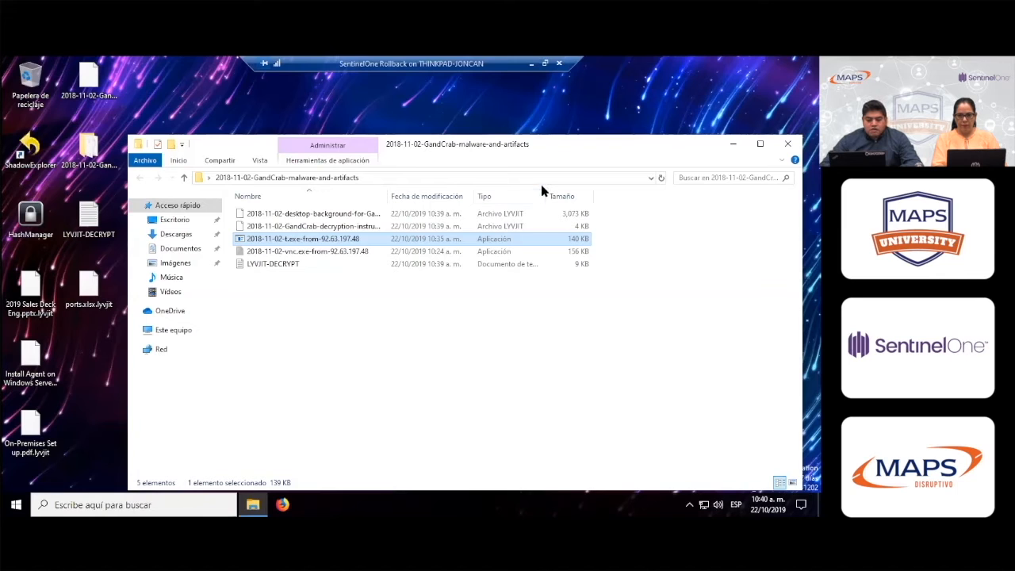
pyautogui.moveTo(559, 143); pyautogui.dragTo(559, 110)
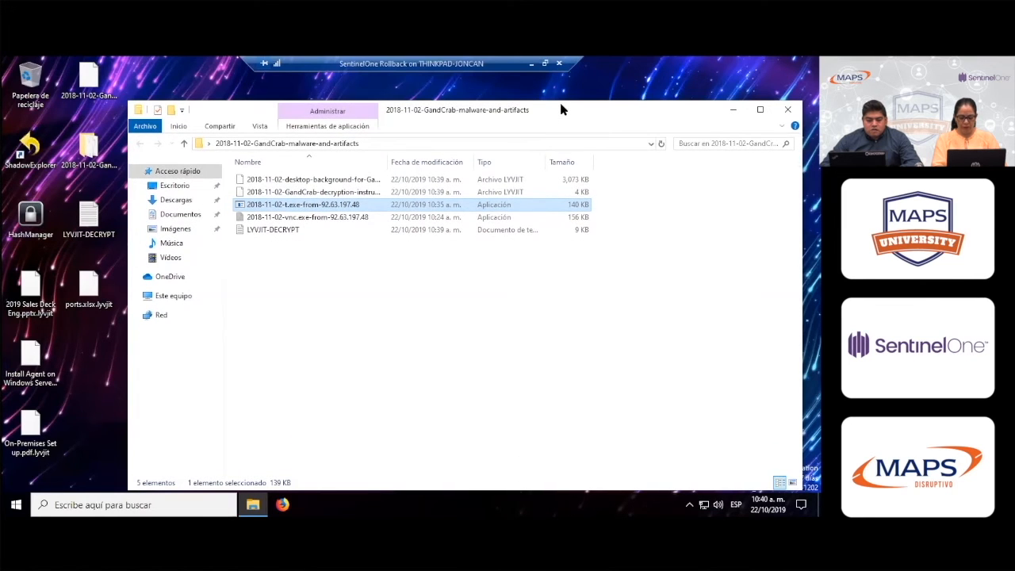
pyautogui.moveTo(553, 111); pyautogui.dragTo(554, 100)
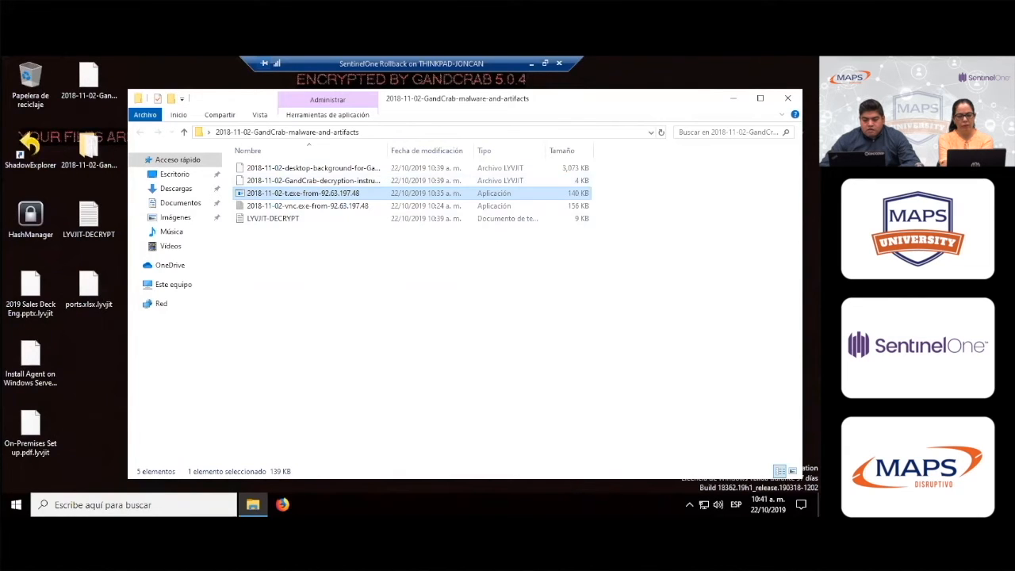
pyautogui.hotkey('alt', 'F4')
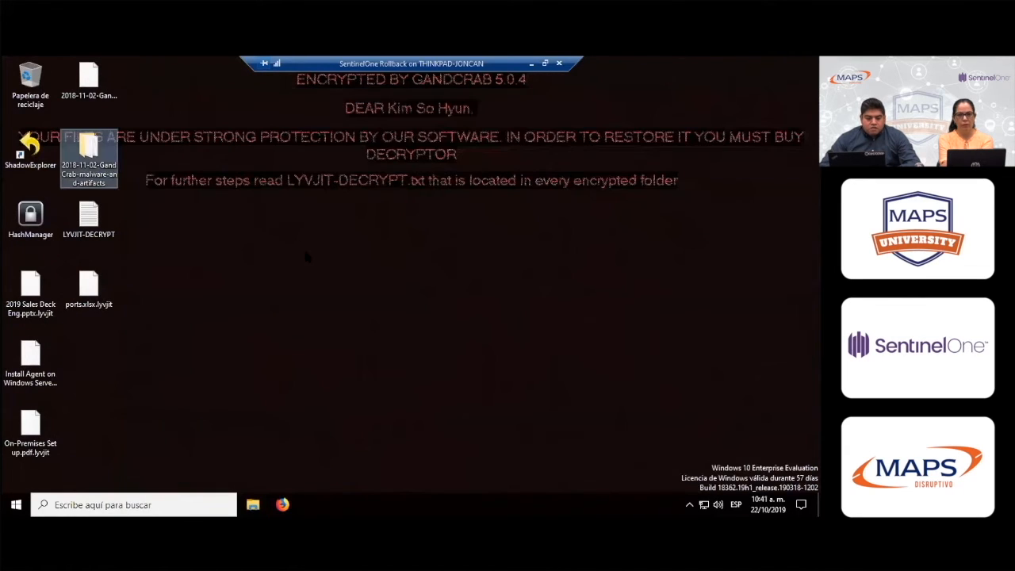
# Examine the ransom message on the wallpaper and the 2019 Sales Deck Eng file on the desktop
pyautogui.moveTo(165, 92); pyautogui.dragTo(717, 252)
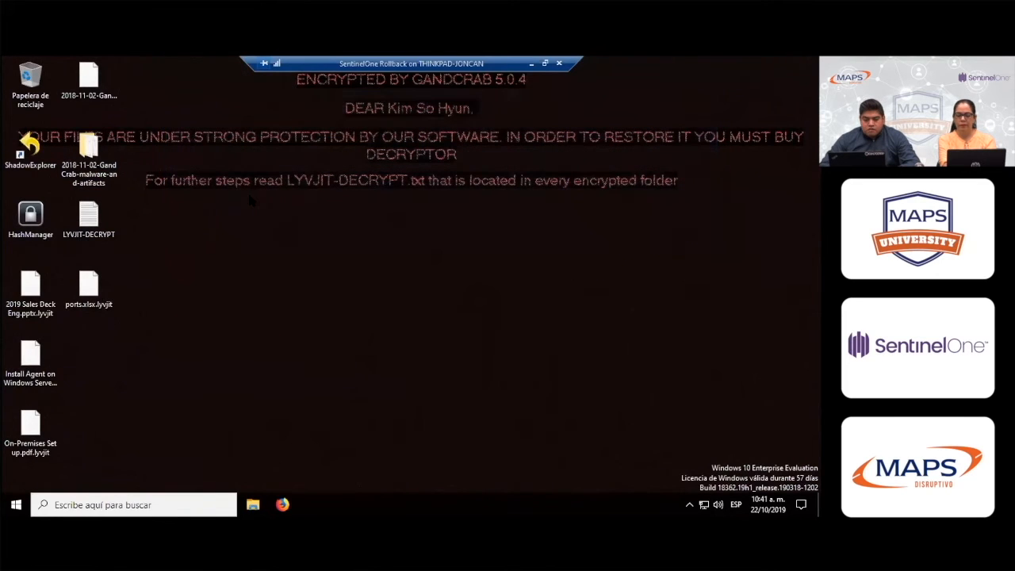
pyautogui.moveTo(343, 102); pyautogui.dragTo(503, 121)
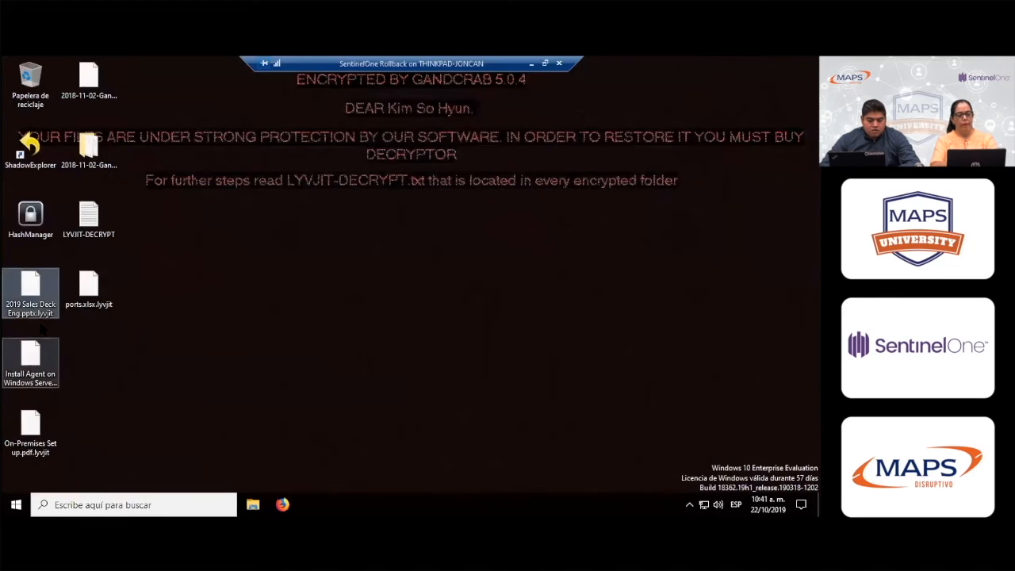
pyautogui.click(36, 277)
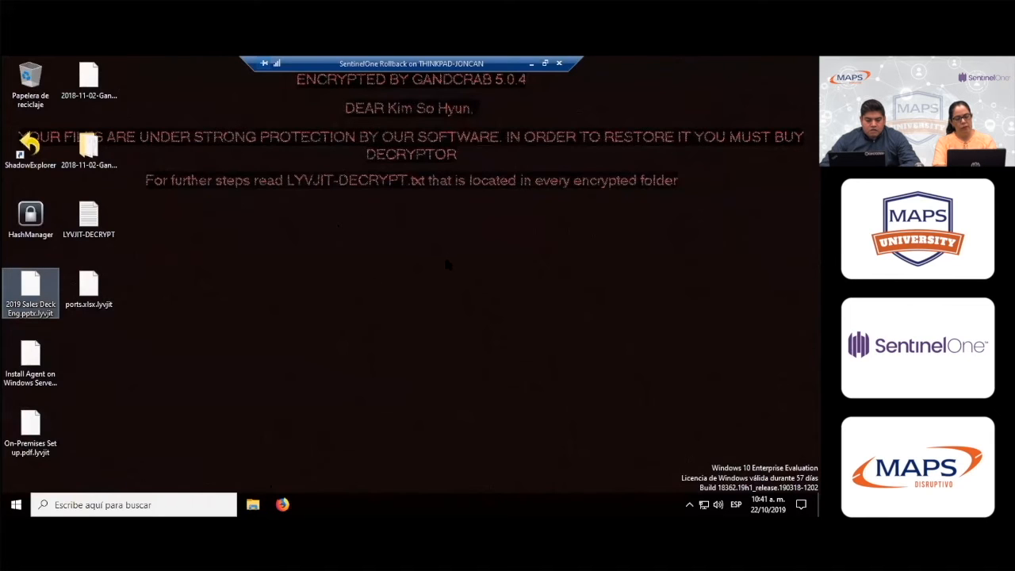
# Inspect the Imágenes folder and its Álbum de cámara subfolder for encrypted files and ransom notes, and close File Explorer
pyautogui.press('super+e')
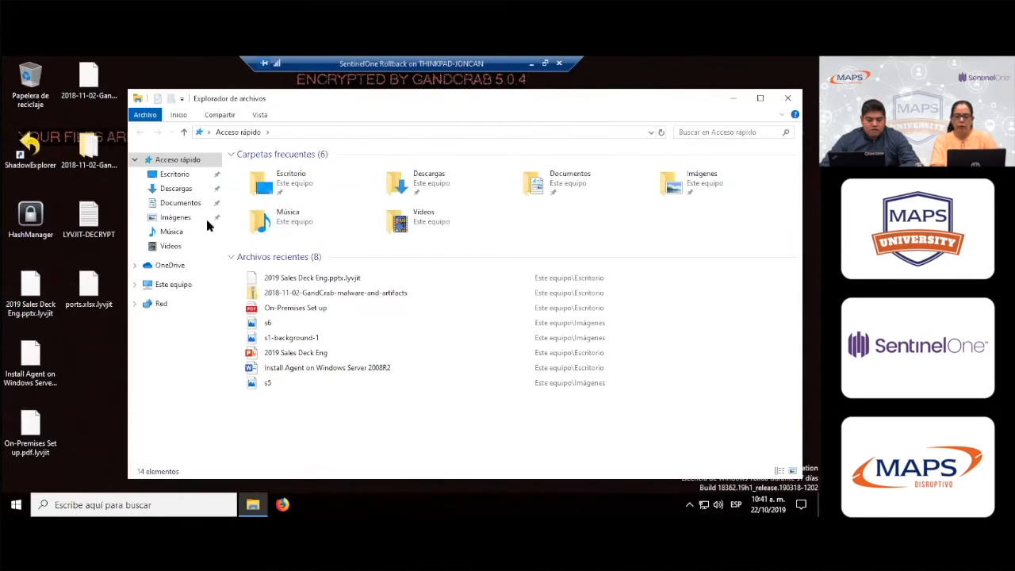
pyautogui.click(177, 221)
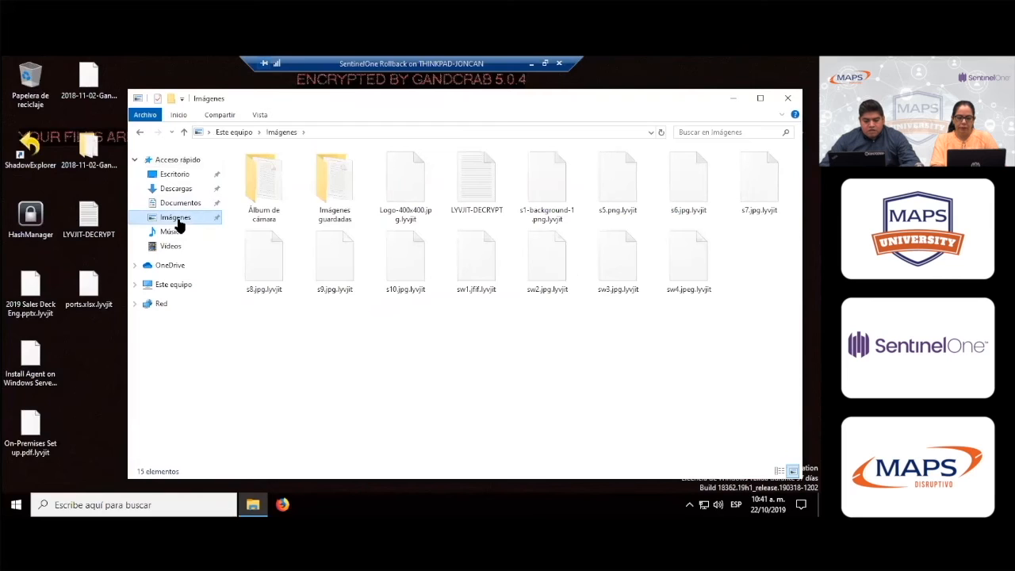
pyautogui.click(335, 187)
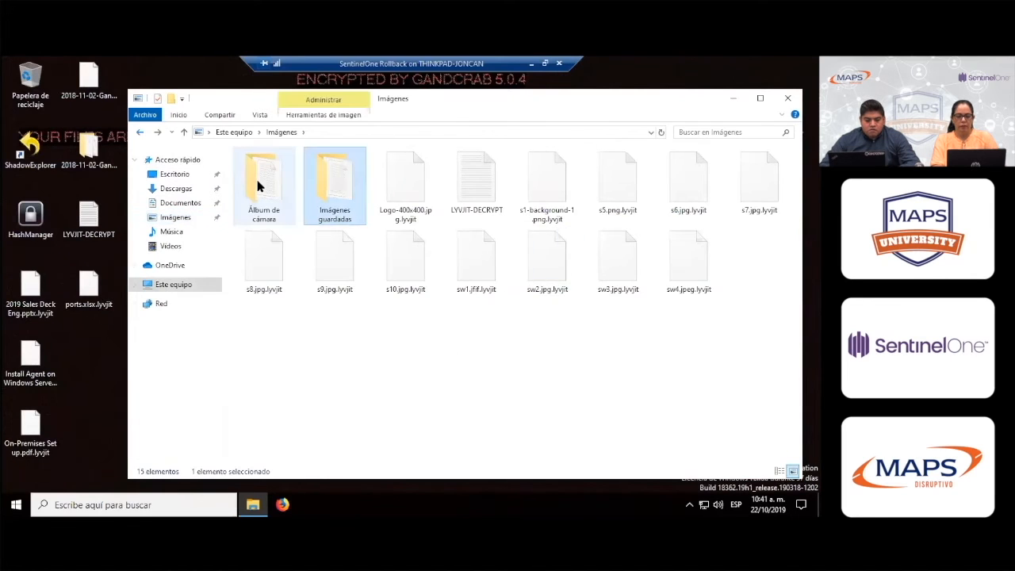
pyautogui.doubleClick(258, 186)
pyautogui.click(266, 181)
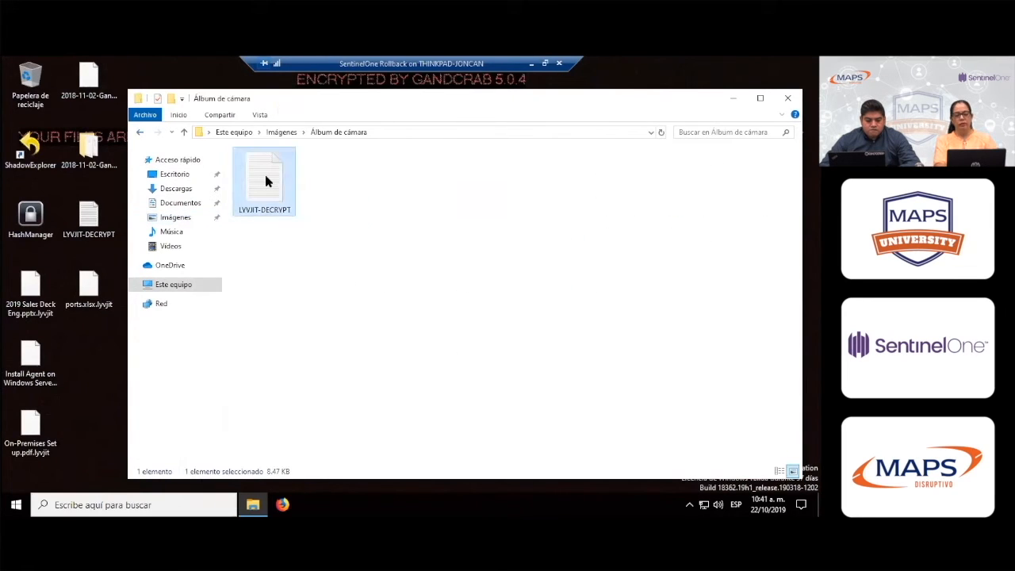
pyautogui.click(140, 132)
pyautogui.click(788, 97)
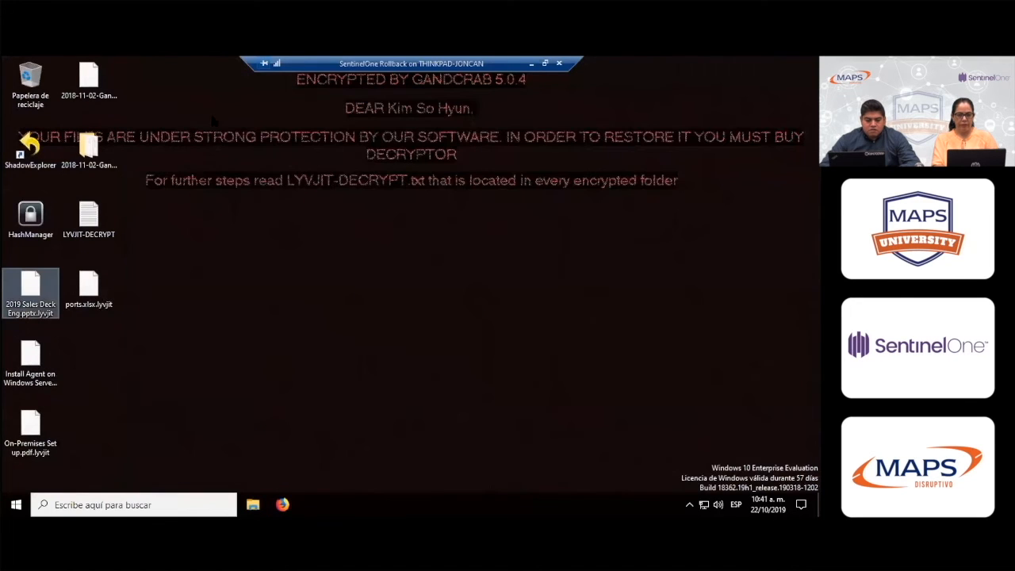
# Review the wallpaper message again, and open the LYVJIT-DECRYPT note from the desktop in a maximized window
pyautogui.moveTo(146, 104); pyautogui.dragTo(716, 241)
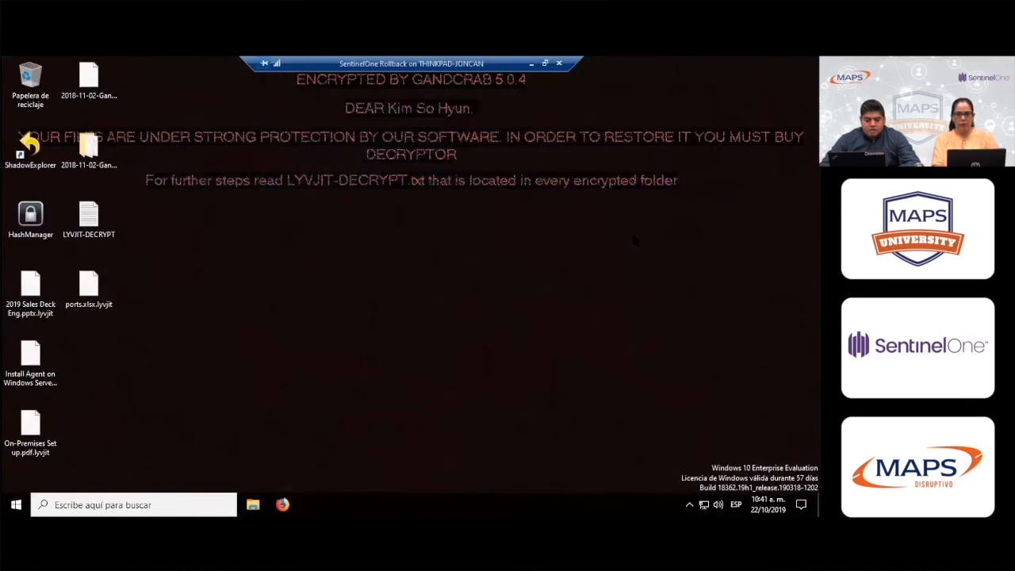
pyautogui.doubleClick(89, 217)
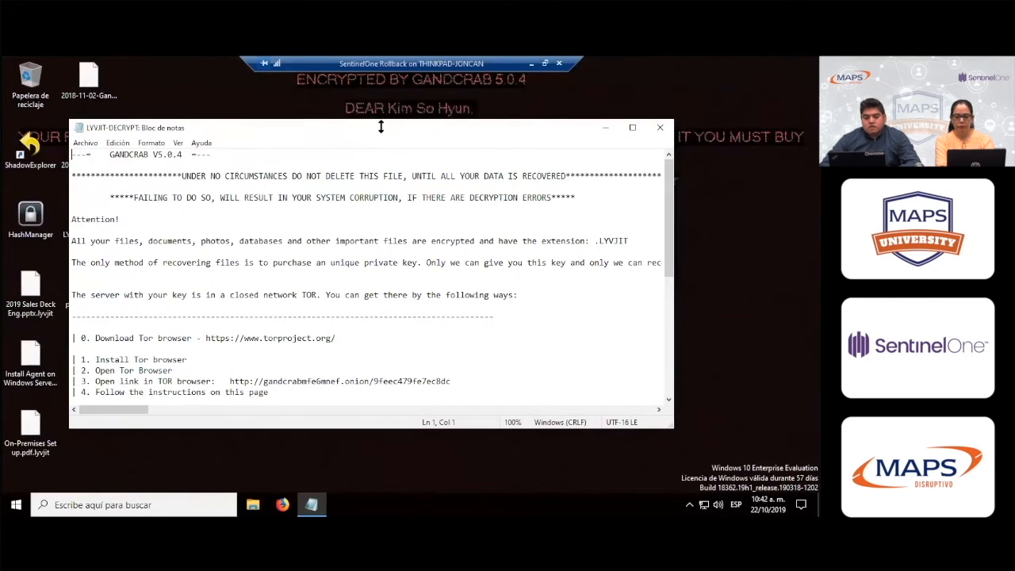
pyautogui.doubleClick(382, 127)
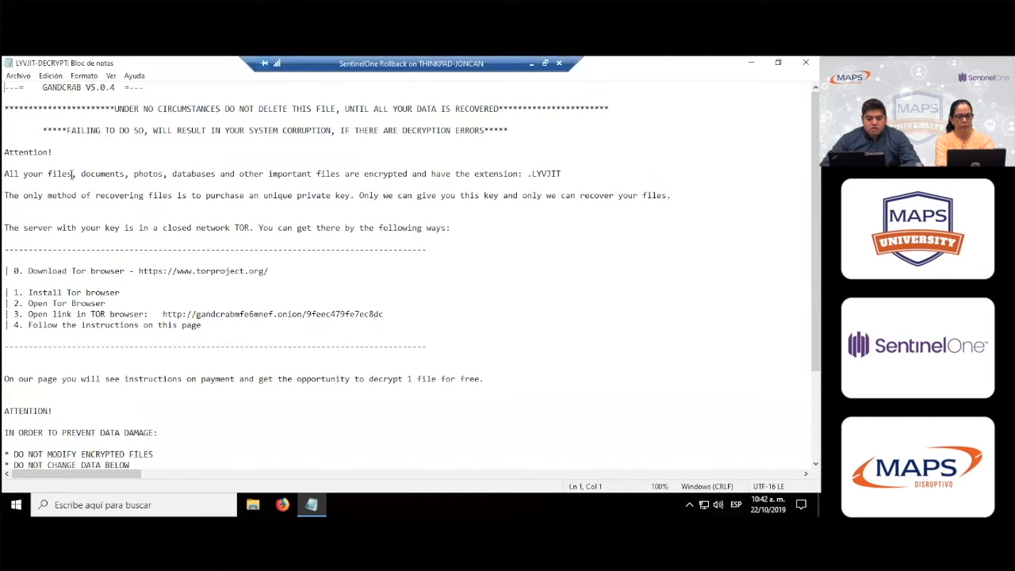
# Highlight the ransom note's sentence about the encrypted files and its .LYVJIT extension
pyautogui.moveTo(34, 173); pyautogui.dragTo(442, 178)
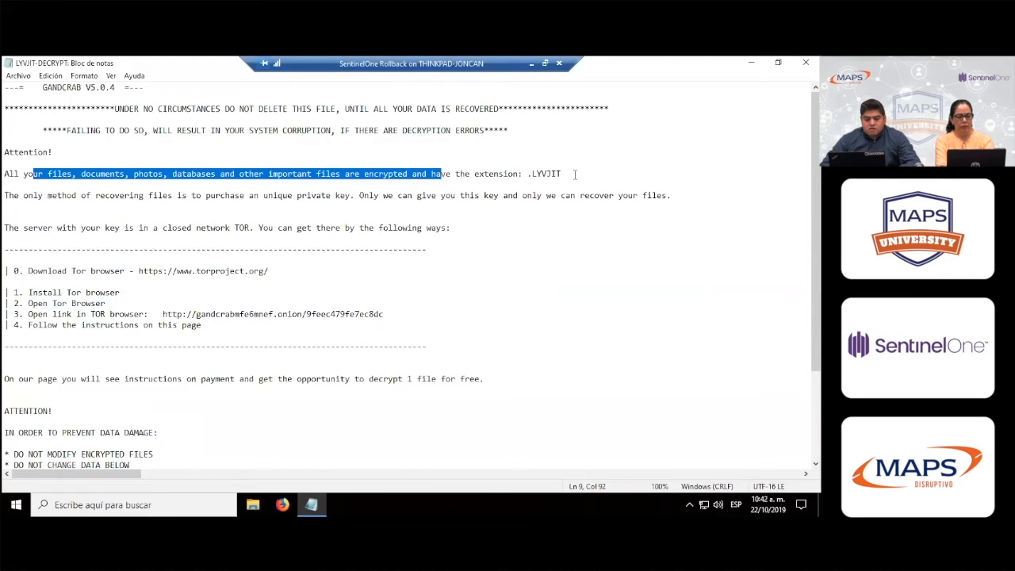
pyautogui.moveTo(576, 174); pyautogui.dragTo(528, 173)
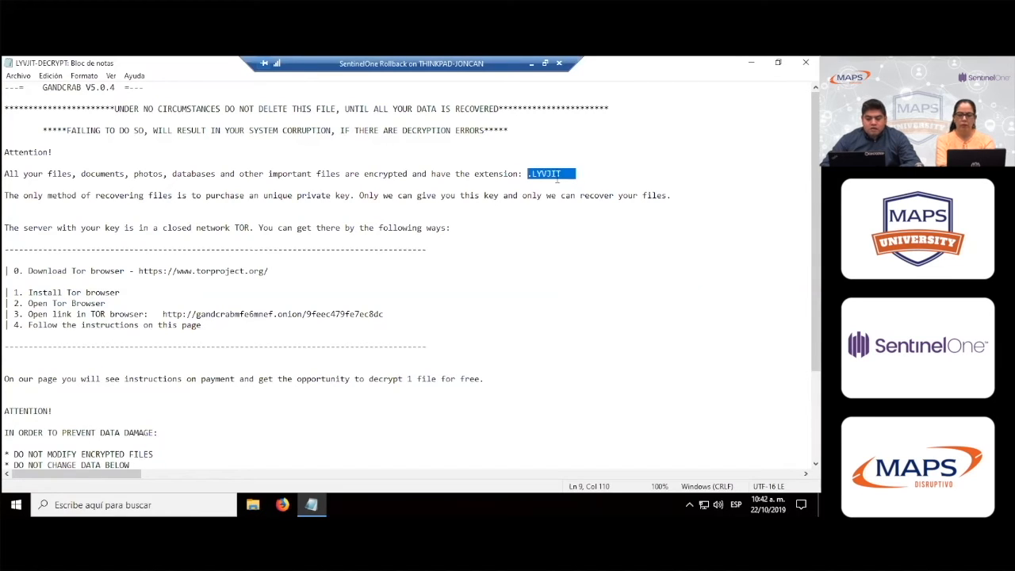
pyautogui.click(527, 173)
pyautogui.moveTo(526, 173); pyautogui.dragTo(568, 173)
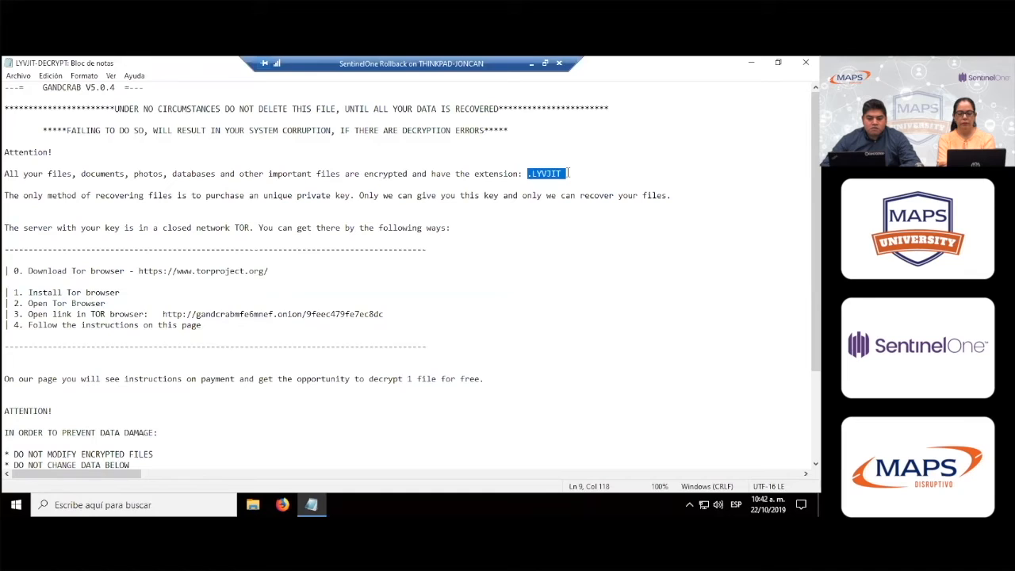
pyautogui.hotkey('shift', 'End')
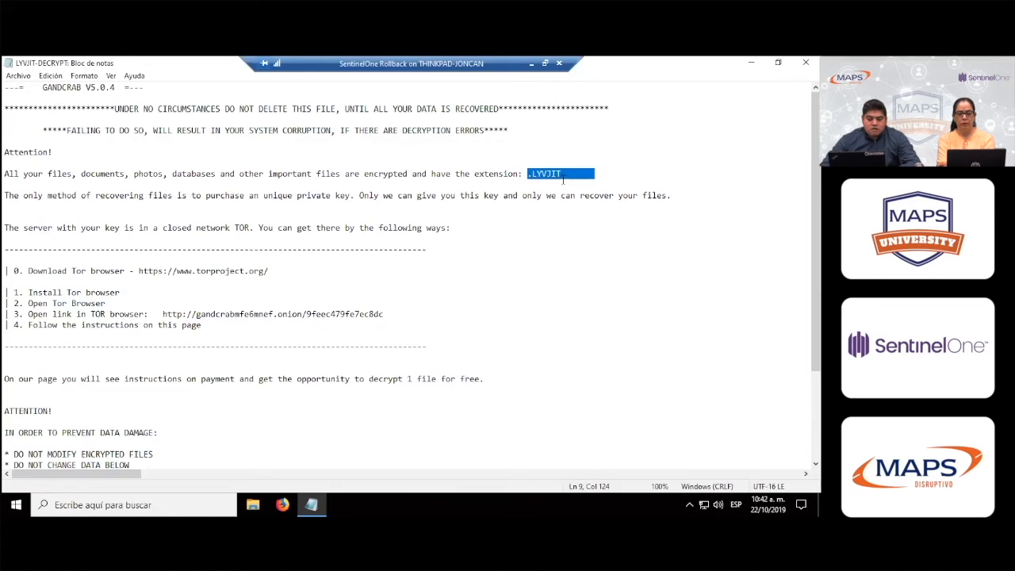
pyautogui.click(598, 173)
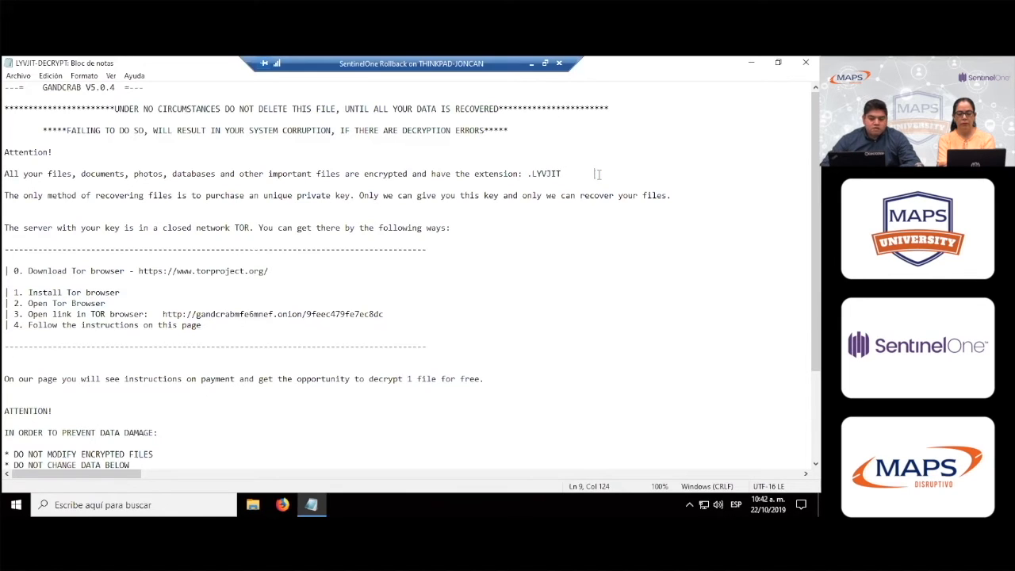
pyautogui.click(564, 174)
pyautogui.moveTo(564, 174); pyautogui.dragTo(528, 174)
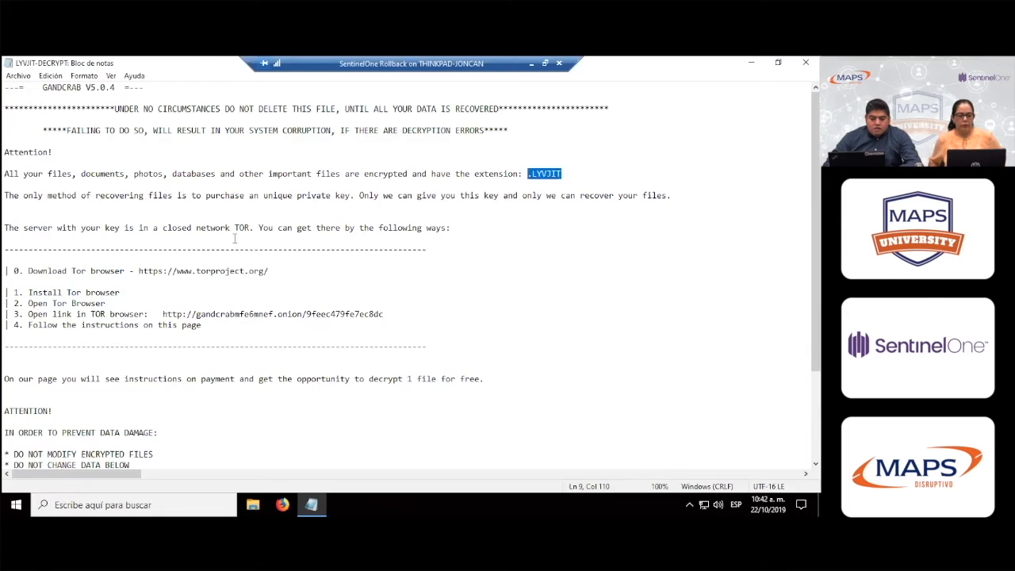
# Highlight the note's passages on purchasing a unique private key and on the key's location in the TOR network
pyautogui.moveTo(116, 195); pyautogui.dragTo(337, 209)
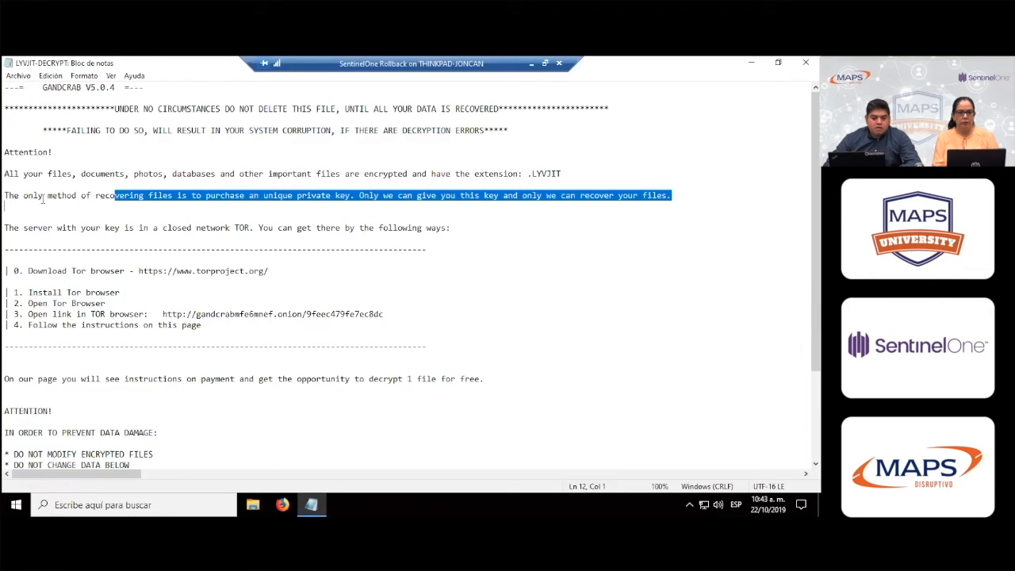
pyautogui.moveTo(46, 194); pyautogui.dragTo(354, 195)
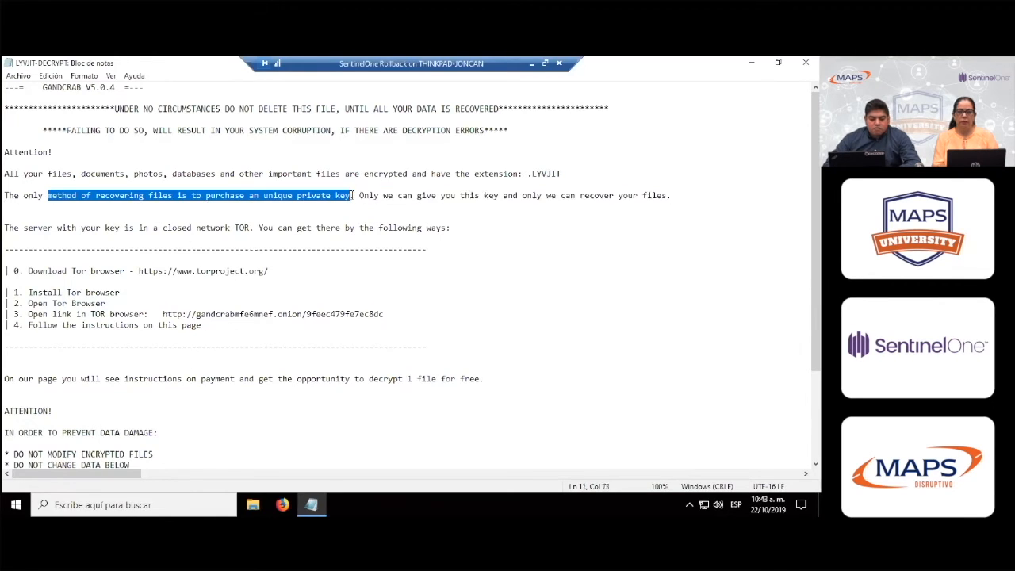
pyautogui.moveTo(100, 228); pyautogui.dragTo(254, 229)
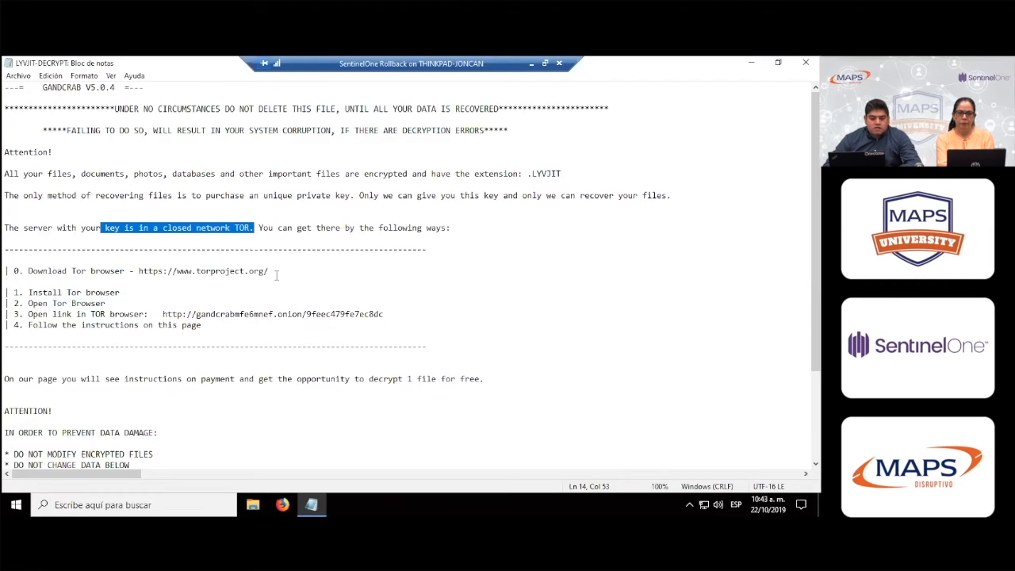
# Highlight the note's numbered instructions for downloading, installing and opening Tor Browser and its payment link
pyautogui.click(276, 271)
pyautogui.moveTo(276, 270); pyautogui.dragTo(139, 273)
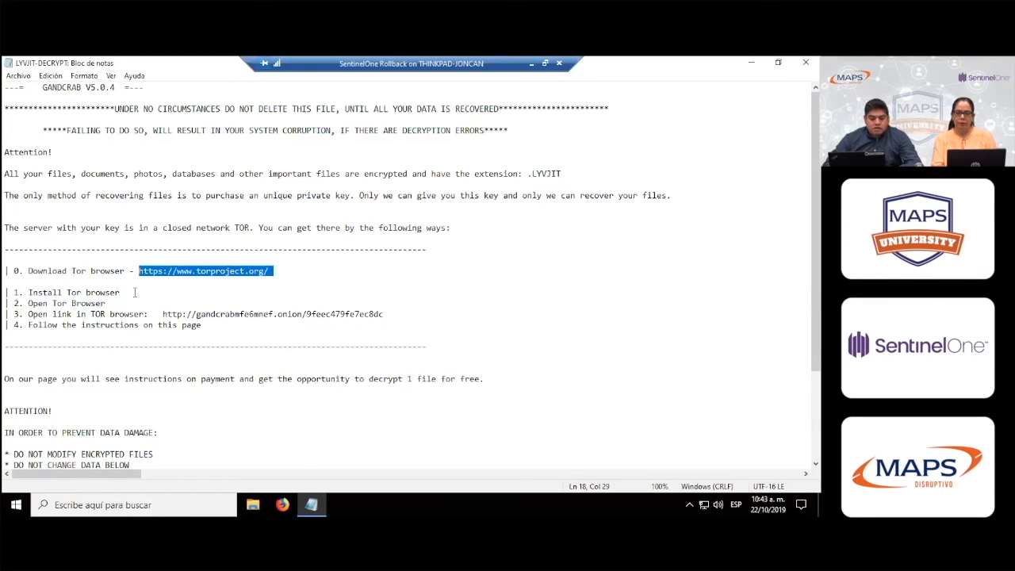
pyautogui.moveTo(136, 292); pyautogui.dragTo(48, 293)
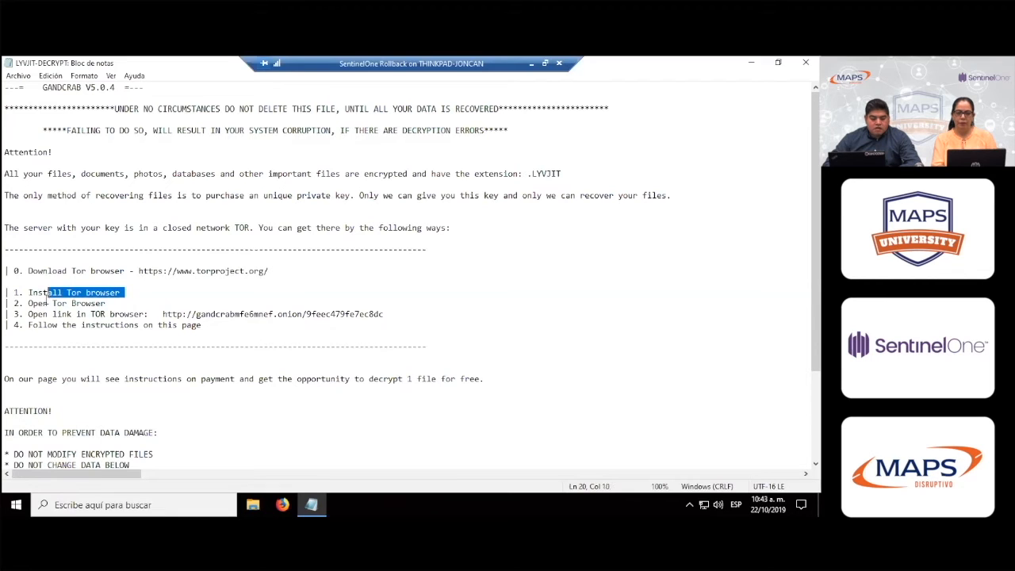
pyautogui.doubleClick(60, 304)
pyautogui.click(88, 314)
pyautogui.moveTo(88, 314); pyautogui.dragTo(417, 314)
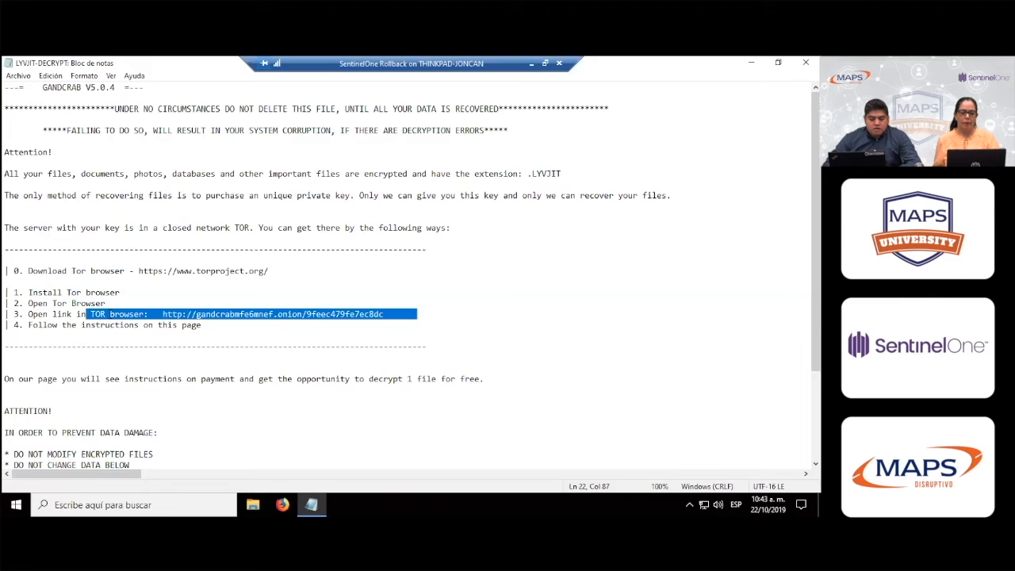
# Highlight only the .onion part of the link in instruction 3 of the note
pyautogui.click(277, 314)
pyautogui.hotkey('shift', 'Right')
pyautogui.hotkey('shift', 'Right')
pyautogui.hotkey('shift', 'Right')
pyautogui.hotkey('shift', 'Right')
pyautogui.hotkey('shift', 'Right')
pyautogui.hotkey('shift', 'Right')
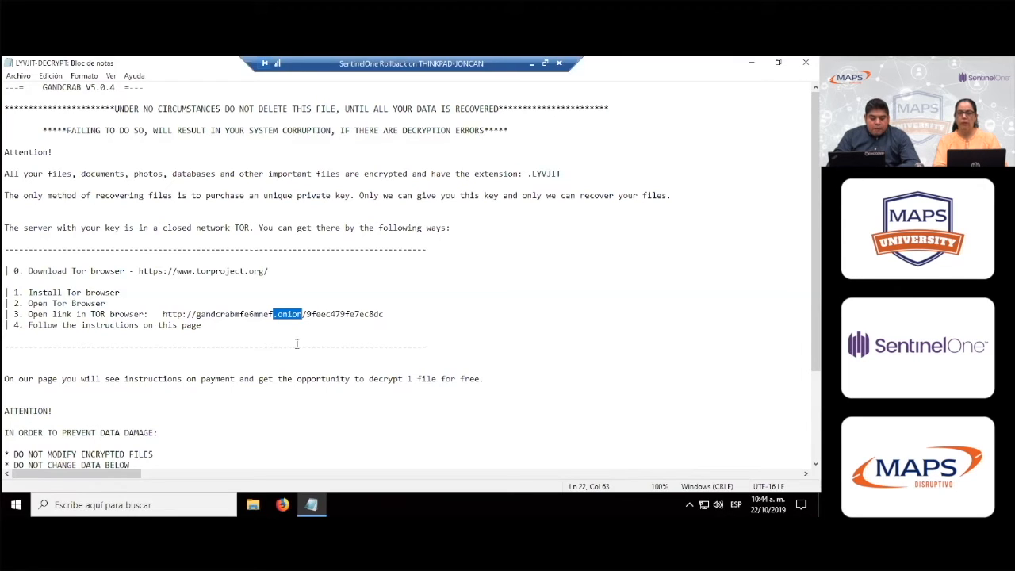
# Highlight the whole gandcrabmfe6mnef.onion link in instruction 3, and close the ransom note
pyautogui.moveTo(238, 335); pyautogui.dragTo(167, 324)
pyautogui.click(159, 314)
pyautogui.hotkey('shift', 'Home')
pyautogui.hotkey('shift', 'End')
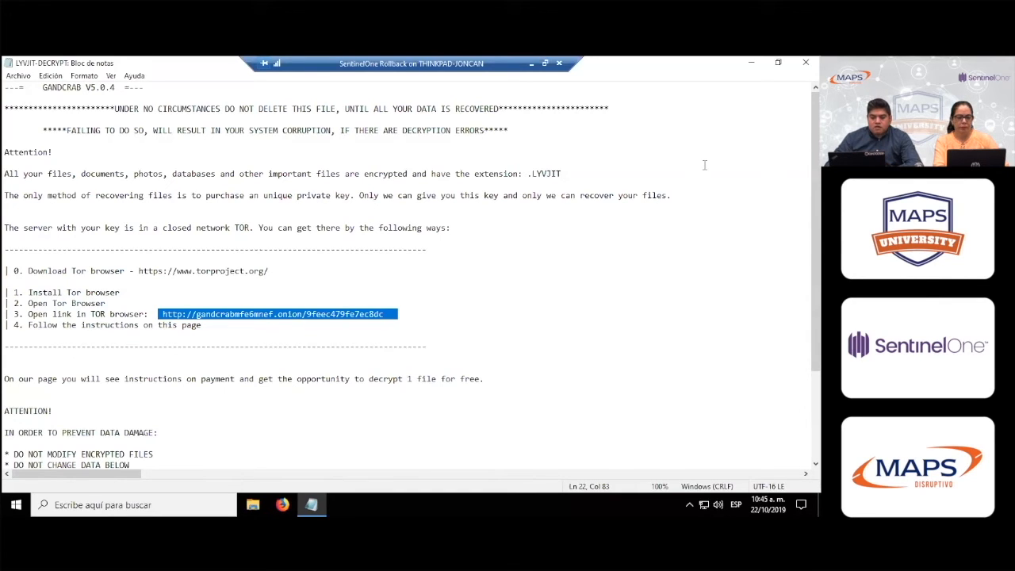
pyautogui.hotkey('alt', 'F4')
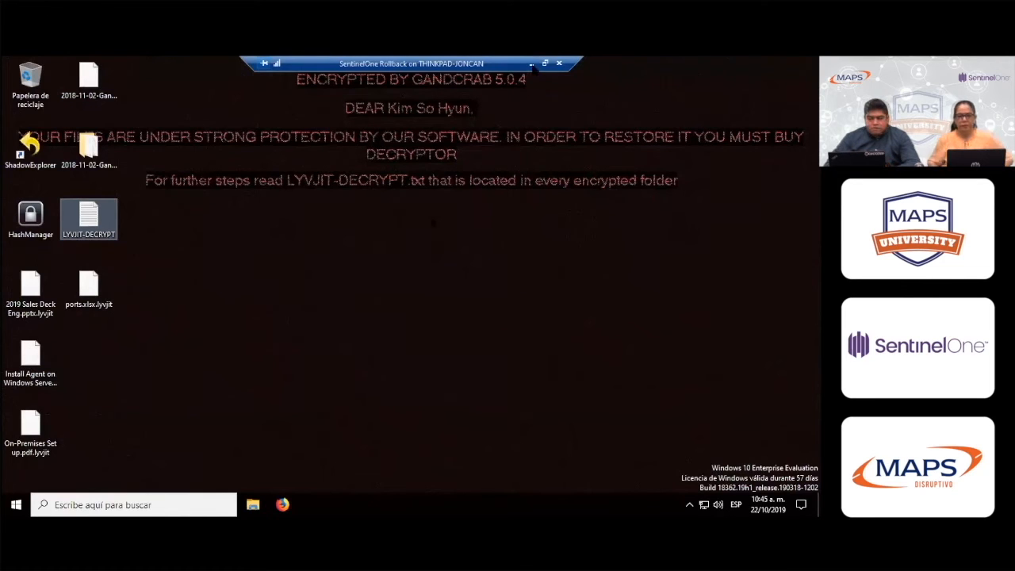
# Switch to the SentinelOne console, open the 10:39:31 threat 2018-11-02-t.exe-from-92.63.197.48.exe and highlight its "Detected by the Static Engine" indicator
pyautogui.click(545, 63)
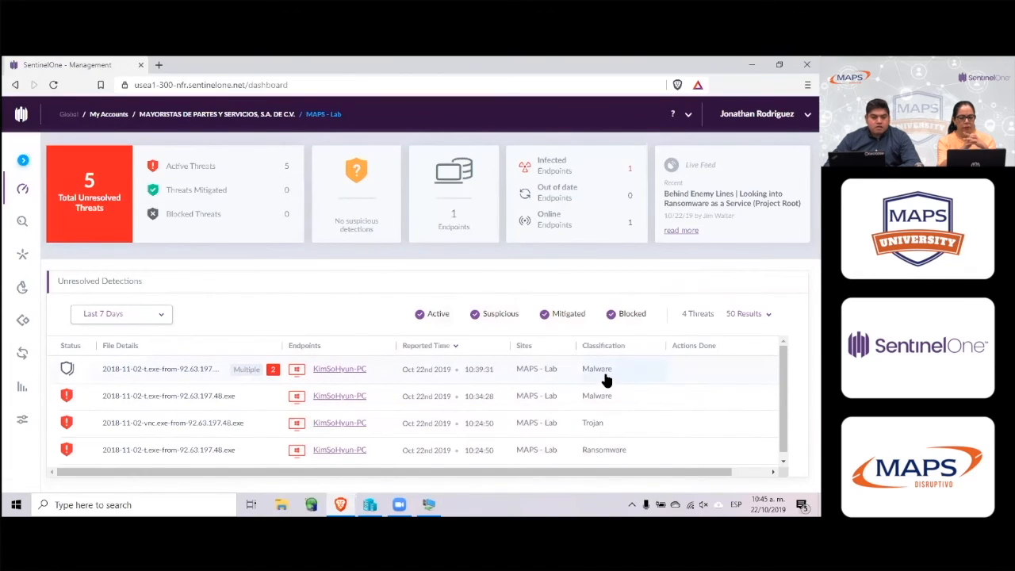
pyautogui.click(224, 370)
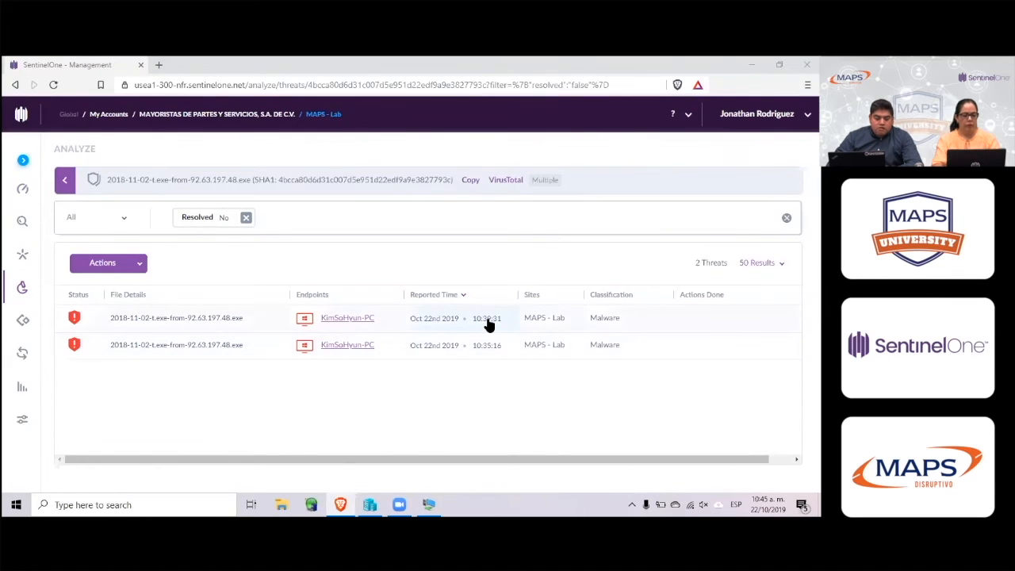
pyautogui.click(226, 321)
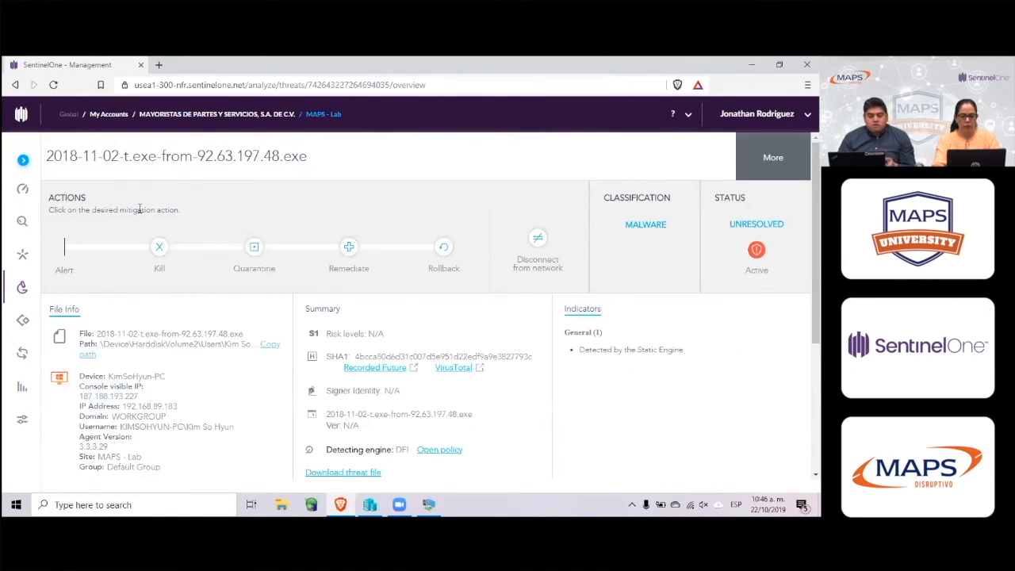
pyautogui.moveTo(578, 349); pyautogui.dragTo(704, 362)
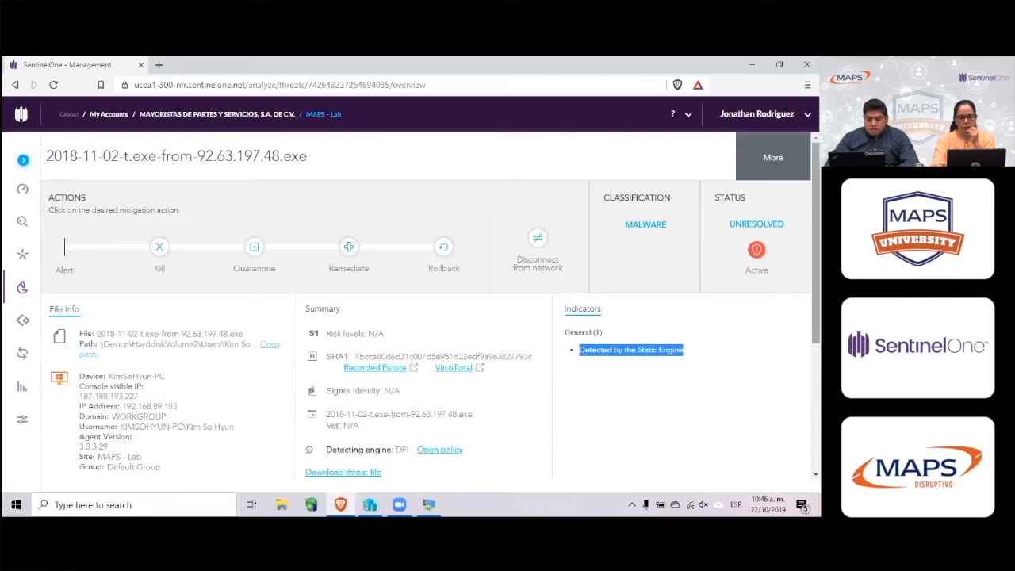
# Expand the threat's Endpoint Network Connection section and examine the connection locations on the world map
pyautogui.scroll(-3, 710, 461)
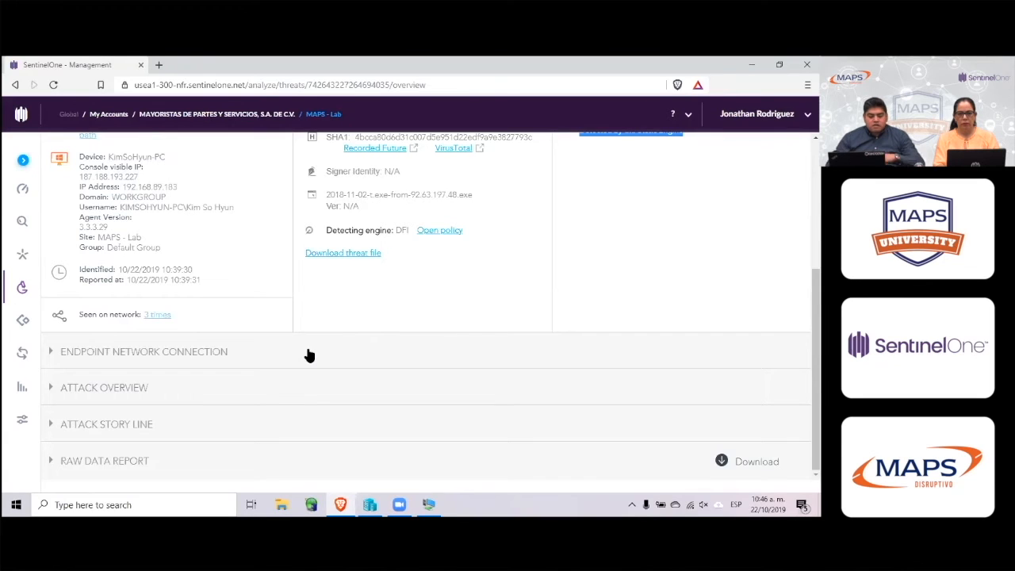
pyautogui.click(215, 358)
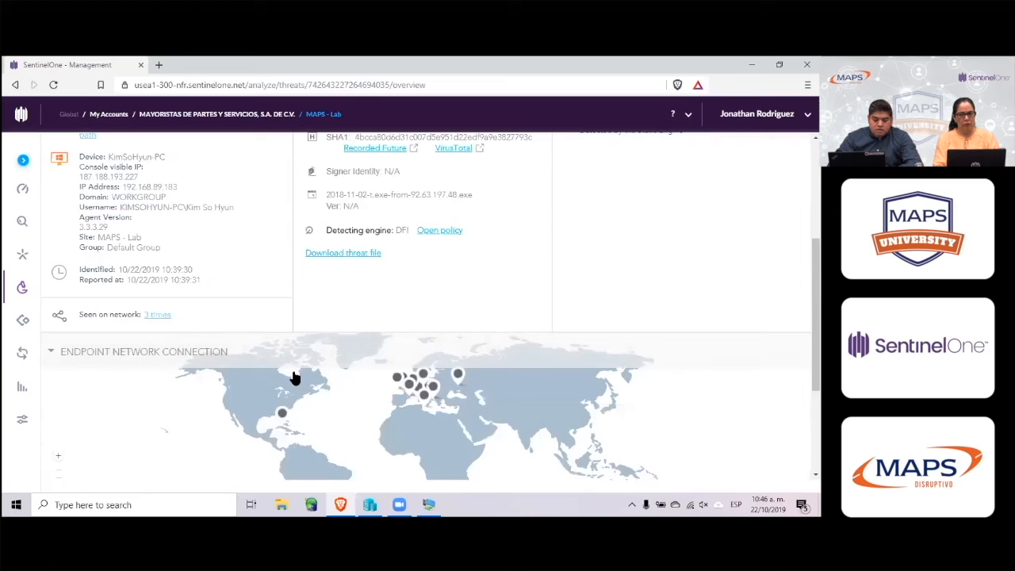
pyautogui.moveTo(816, 352); pyautogui.dragTo(816, 433)
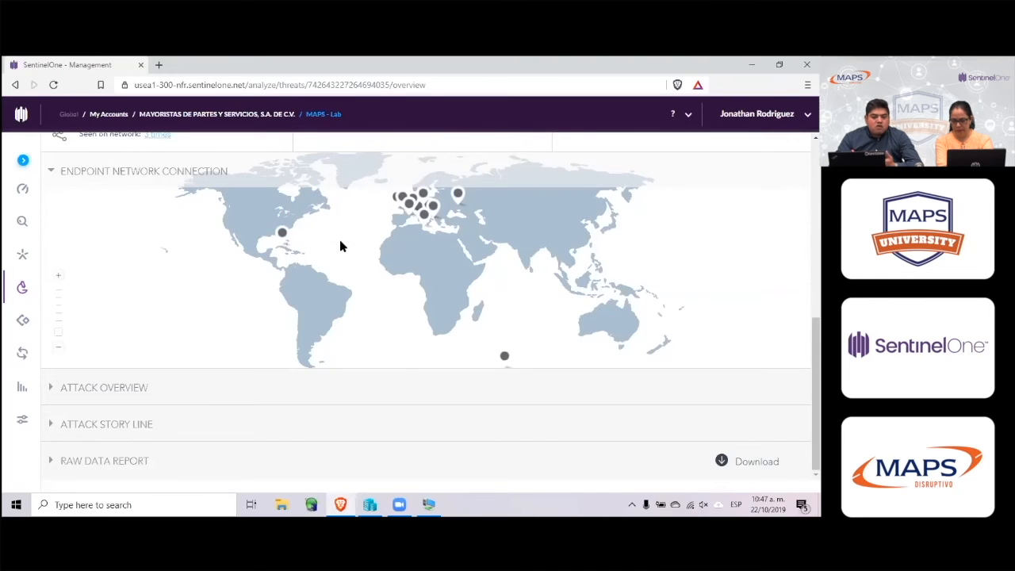
pyautogui.click(412, 211)
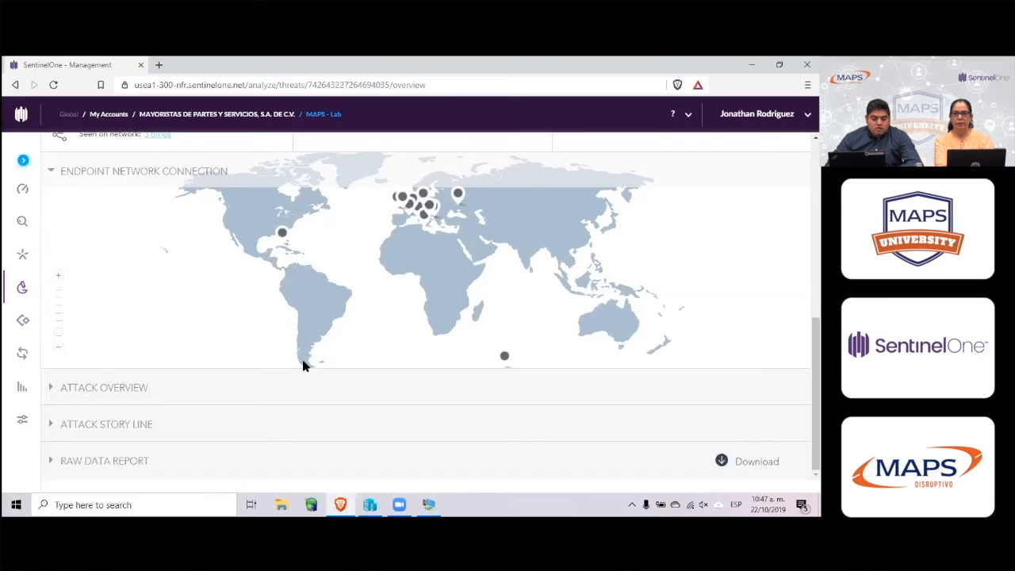
# Expand the Attack Overview and inspect the event breakdowns for processes, files and network
pyautogui.click(142, 389)
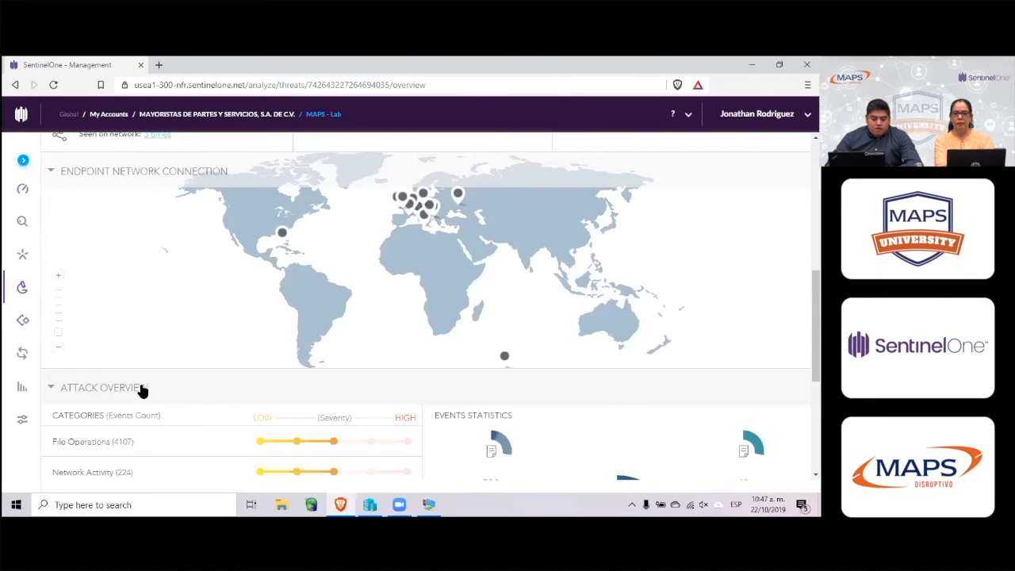
pyautogui.scroll(-3, 416, 330)
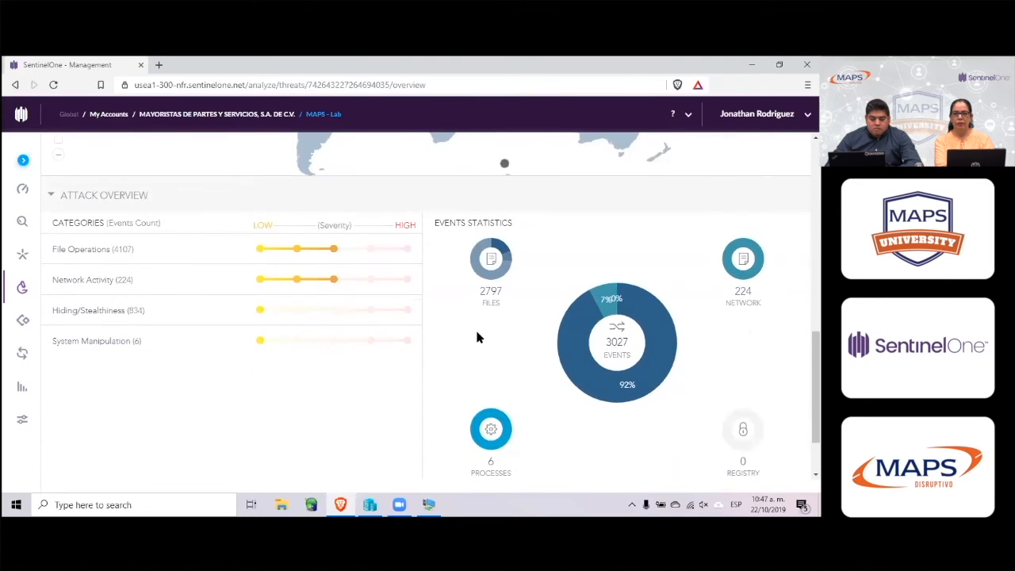
pyautogui.scroll(-1, 476, 336)
pyautogui.moveTo(485, 370)
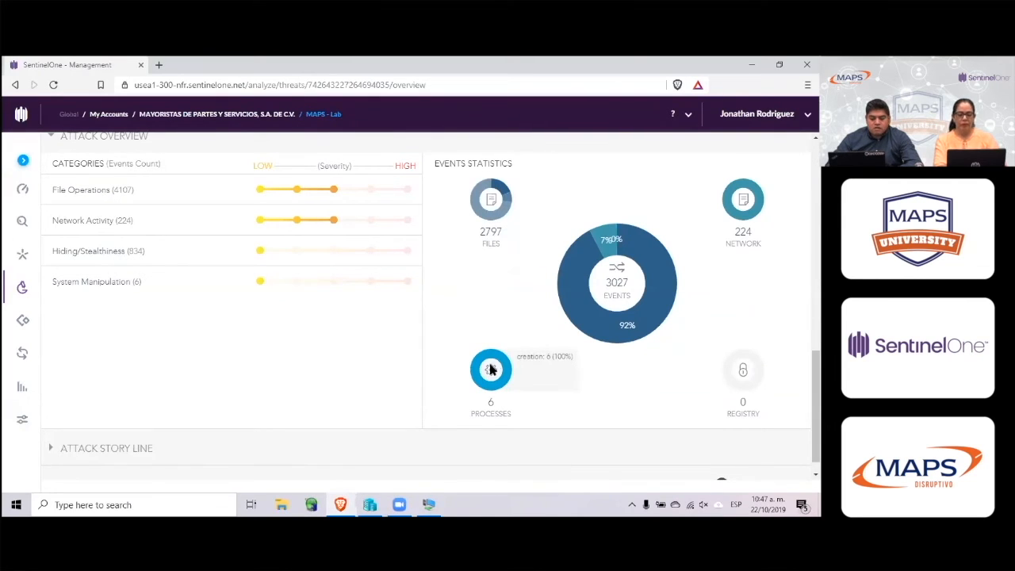
pyautogui.moveTo(492, 212)
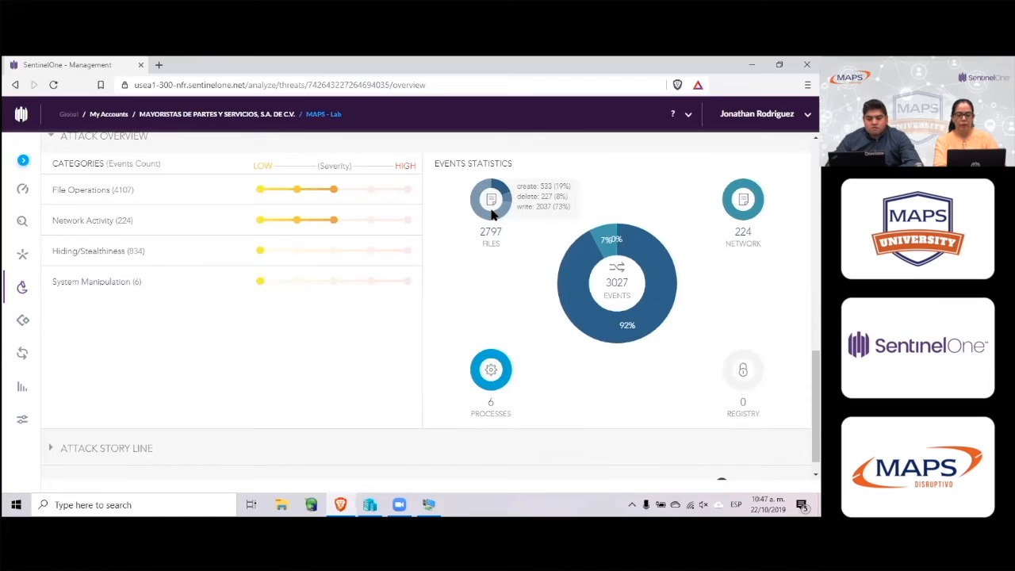
pyautogui.moveTo(742, 202)
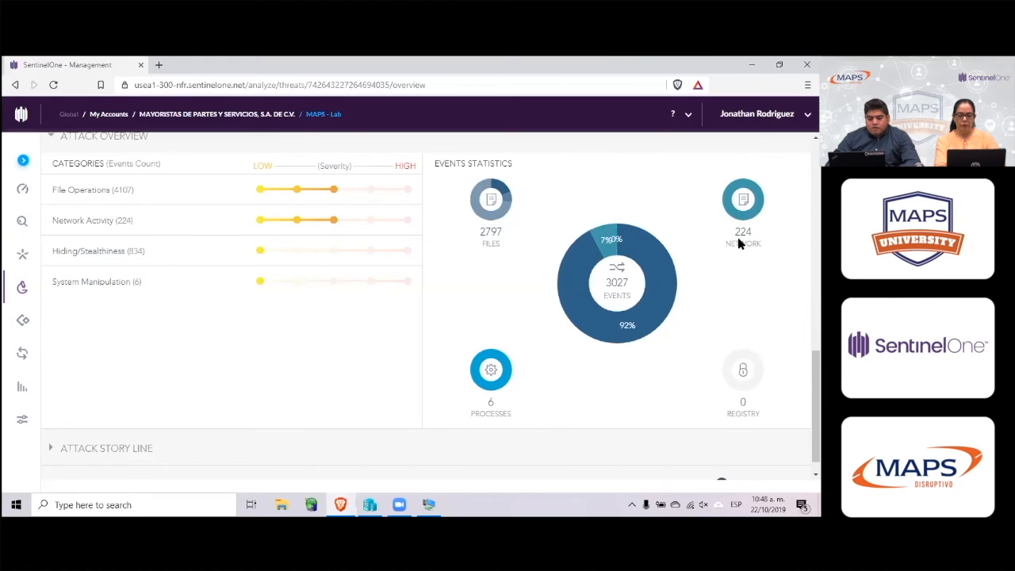
# Expand the Attack Story Line and bring its process graph into view
pyautogui.scroll(-1, 732, 373)
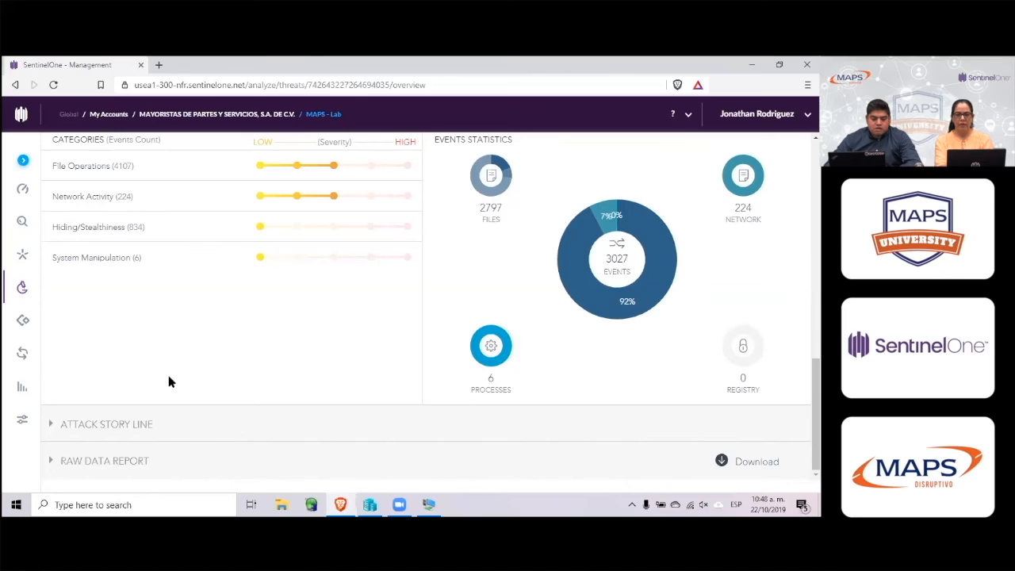
pyautogui.click(168, 424)
pyautogui.scroll(-1, 228, 308)
pyautogui.scroll(-2, 229, 307)
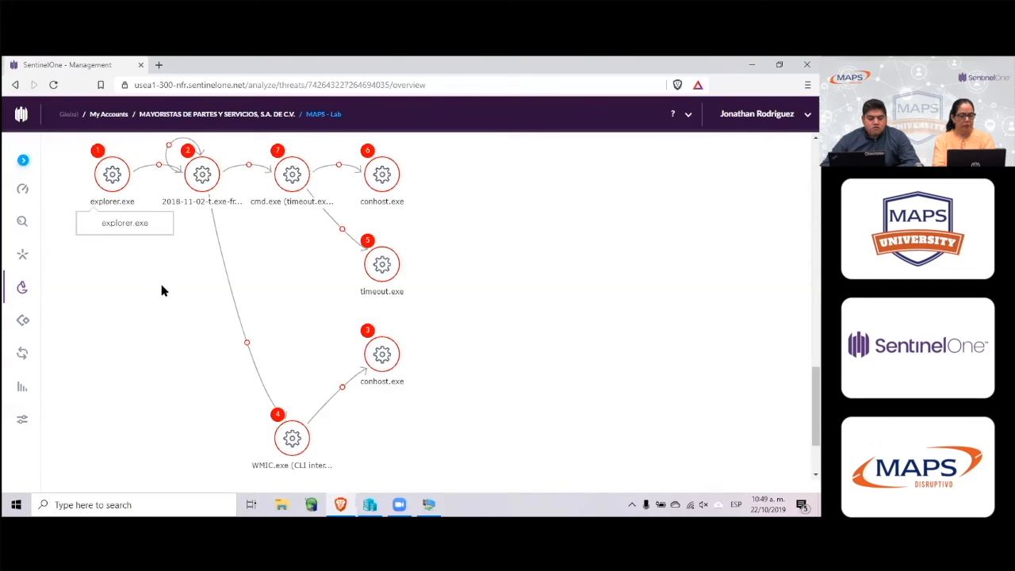
pyautogui.scroll(15, 161, 290)
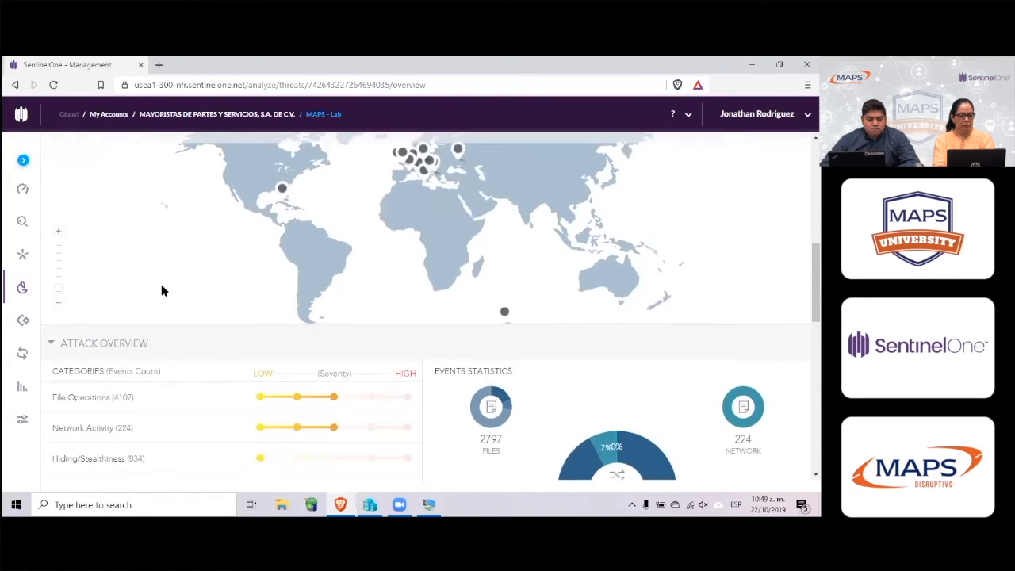
pyautogui.scroll(-15, 161, 290)
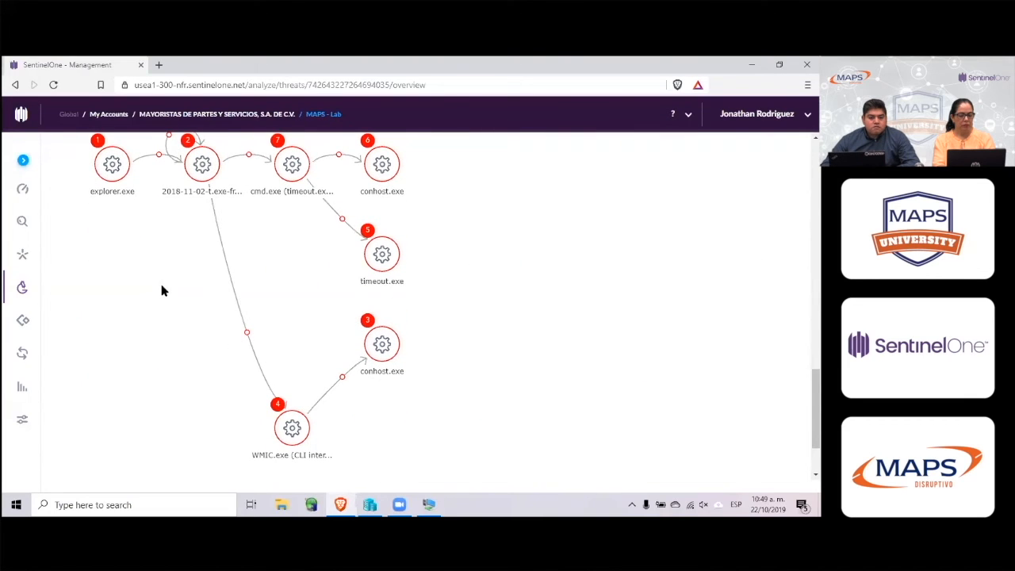
pyautogui.scroll(1, 161, 290)
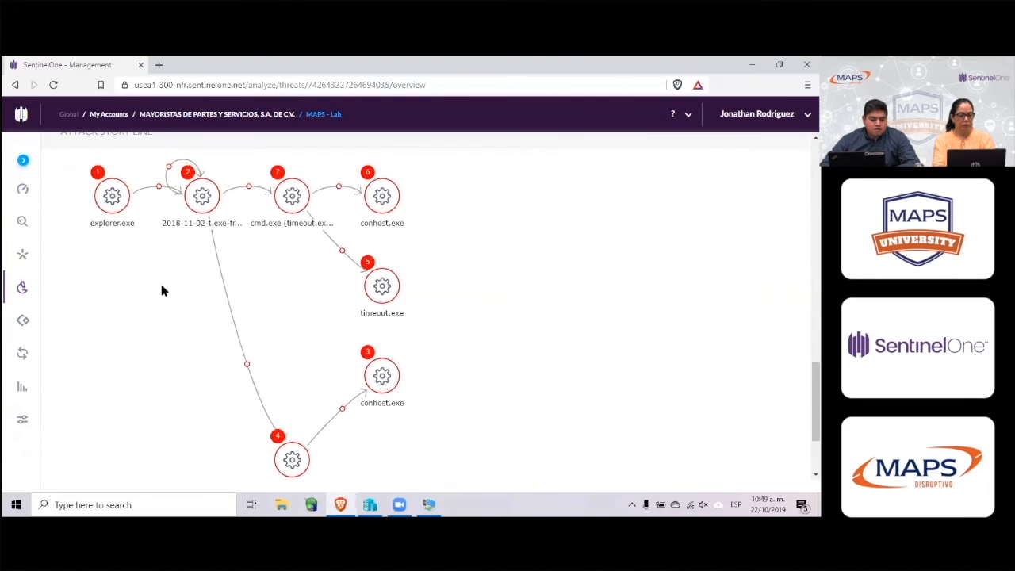
# Inspect the details of explorer.exe, the 2018-11-02-t.exe process, cmd.exe, conhost.exe (node 6) and timeout.exe in the graph
pyautogui.click(119, 200)
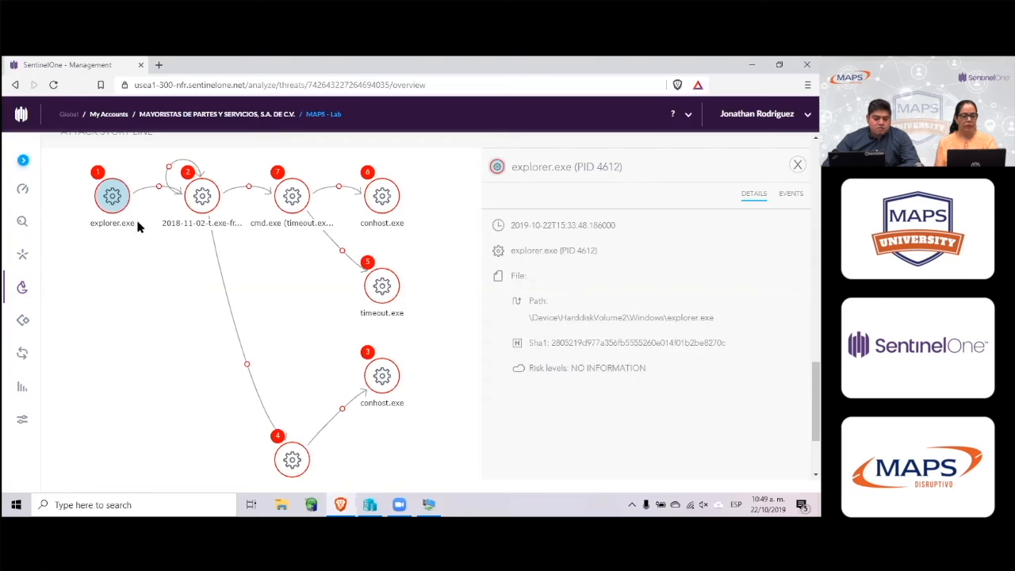
pyautogui.click(205, 202)
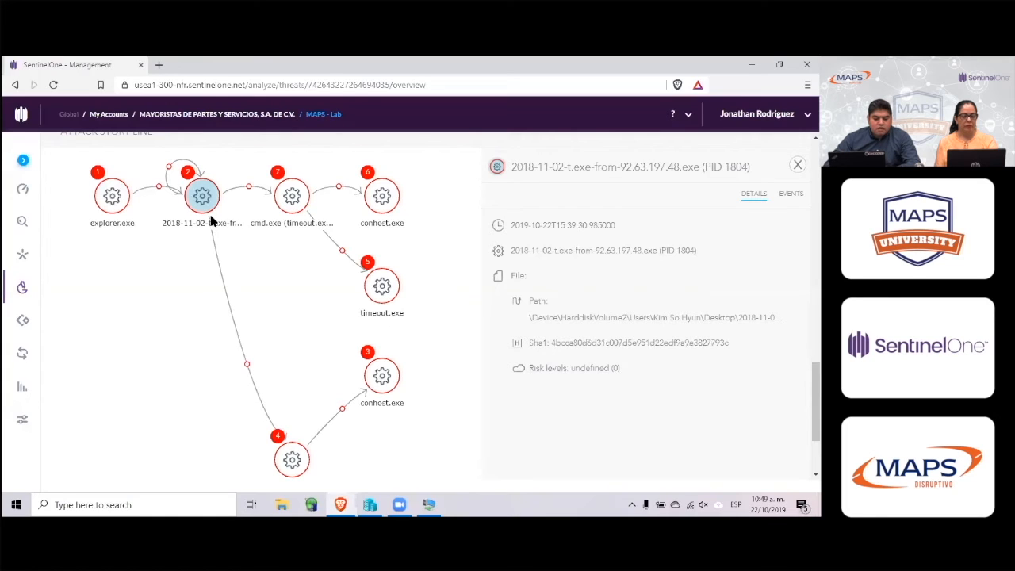
pyautogui.click(299, 203)
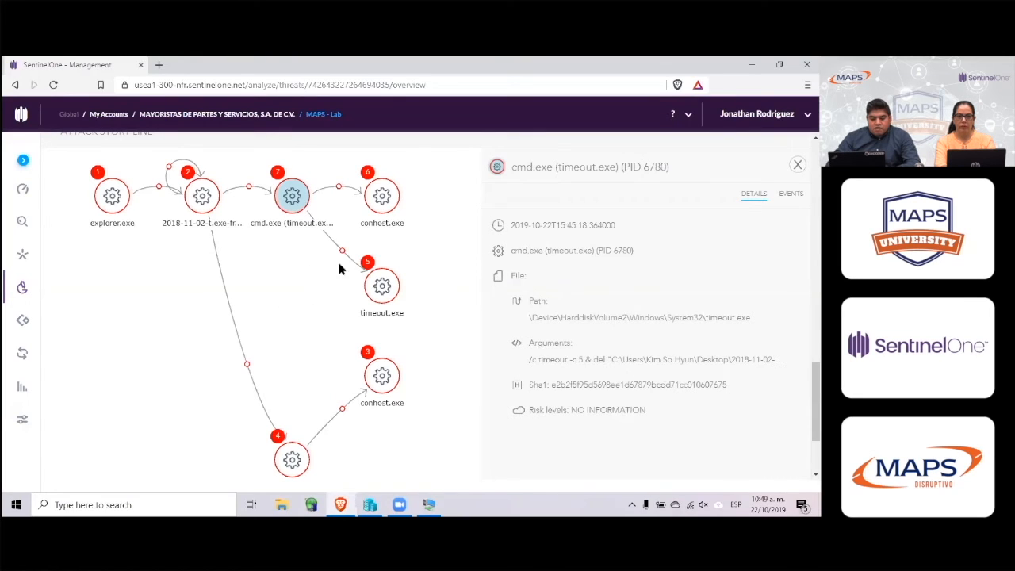
pyautogui.click(391, 198)
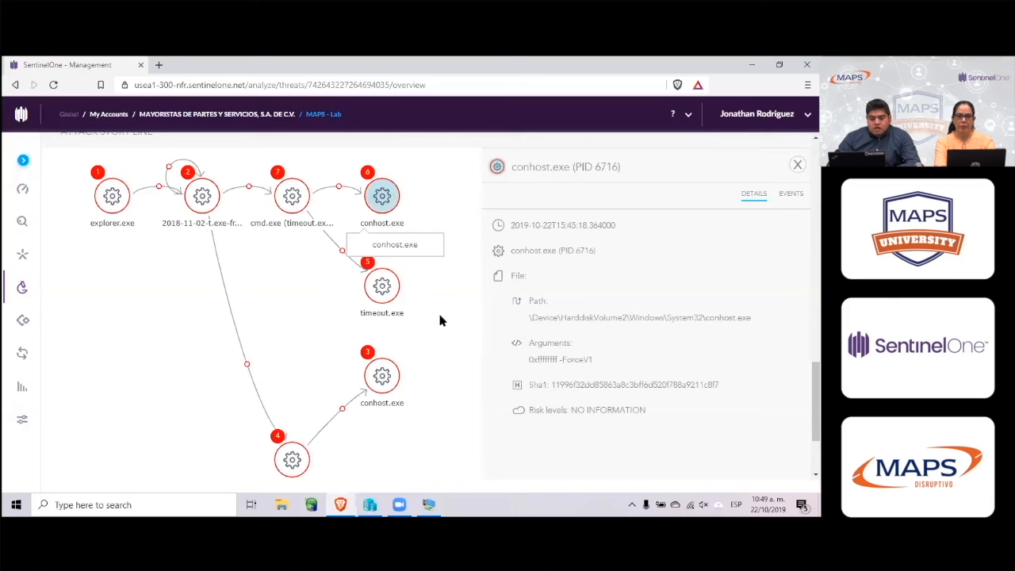
pyautogui.click(384, 295)
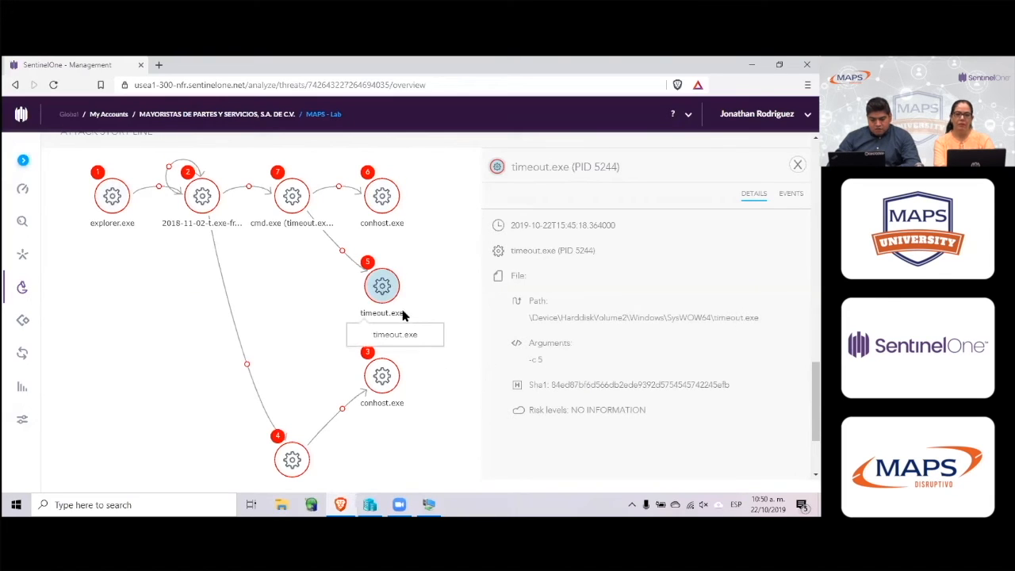
# Inspect conhost.exe (node 3) and WMIC.exe in the graph, highlighting WMIC's "shadowcopy delete" argument
pyautogui.click(384, 381)
pyautogui.click(292, 462)
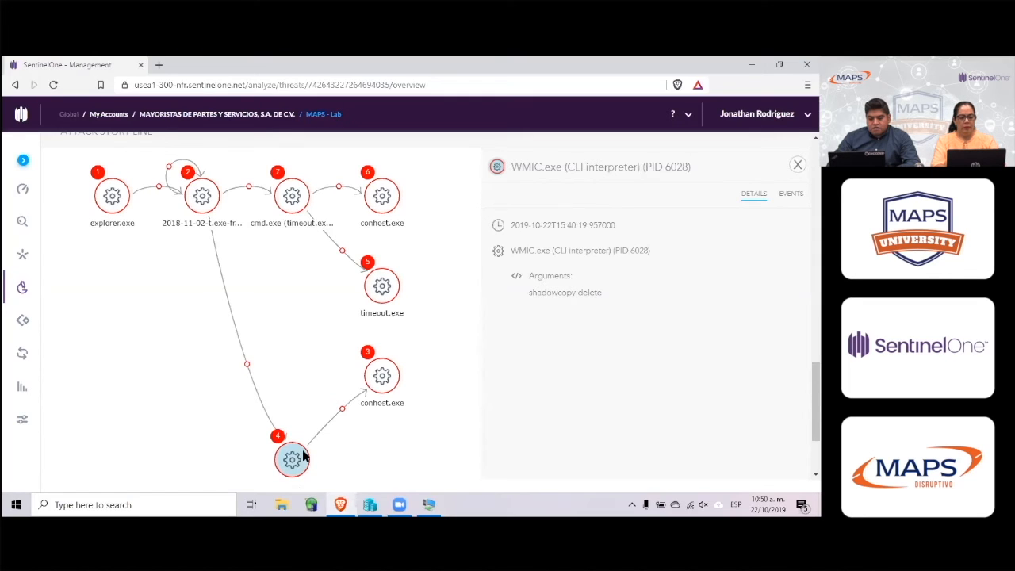
pyautogui.moveTo(611, 298); pyautogui.dragTo(528, 295)
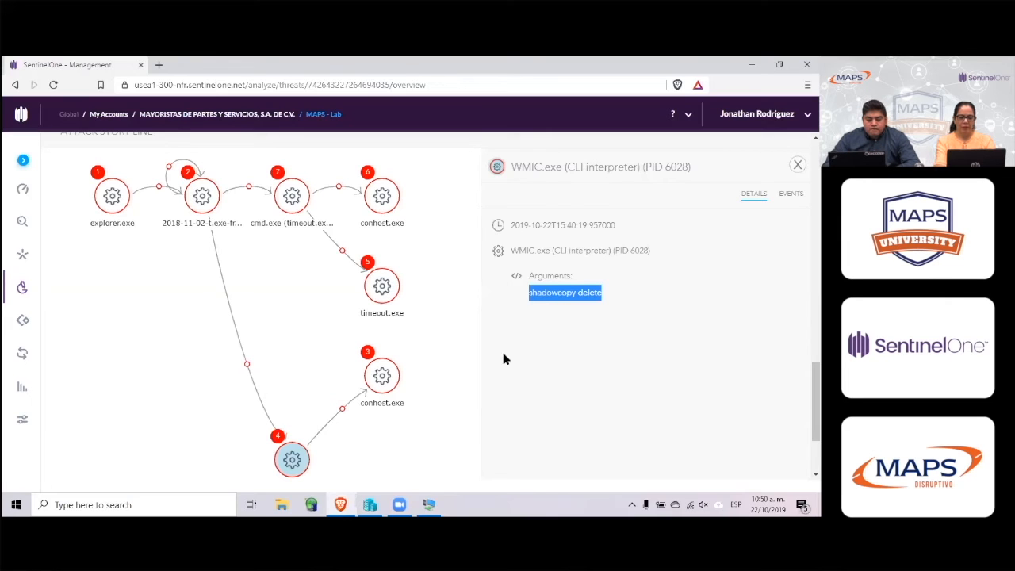
# Review the details of conhost.exe (node 6) and timeout.exe in the process graph again
pyautogui.click(382, 200)
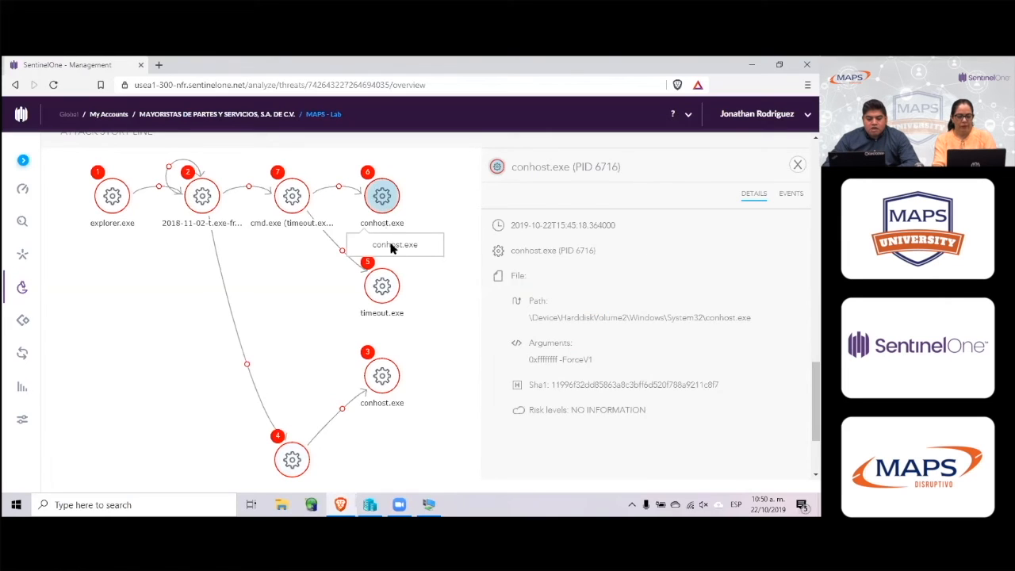
pyautogui.click(383, 285)
pyautogui.scroll(1, 428, 339)
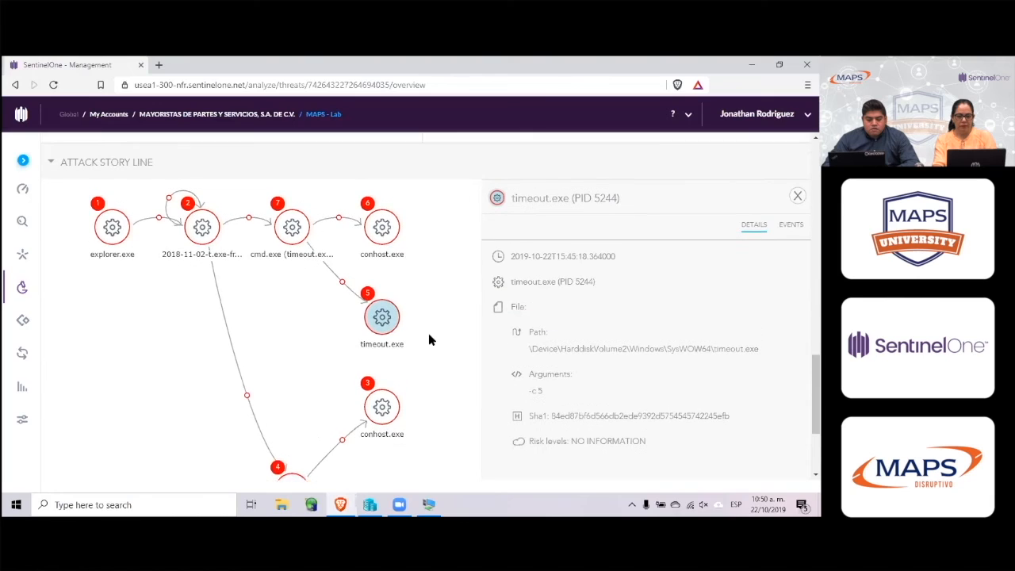
pyautogui.scroll(-5, 428, 339)
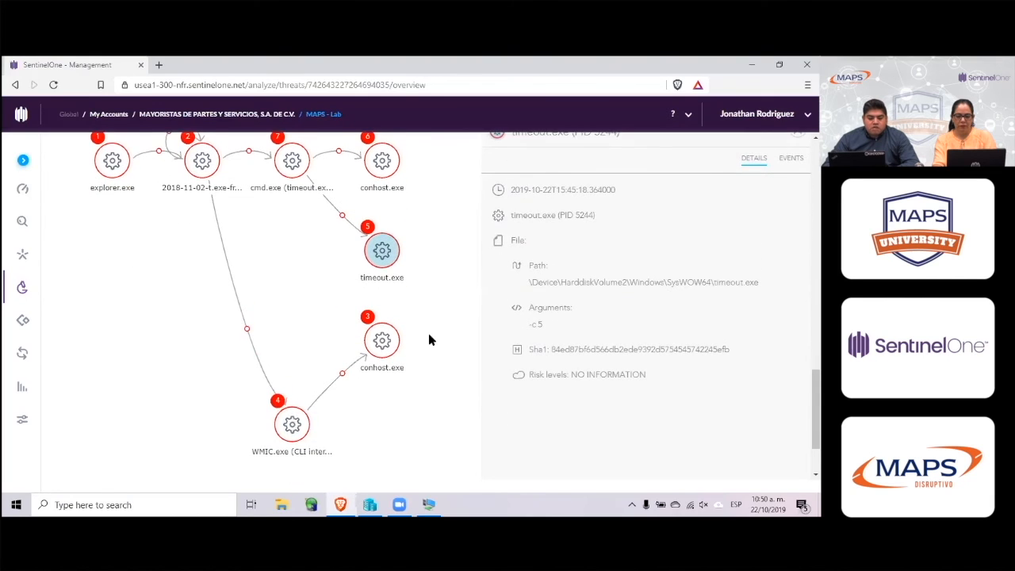
pyautogui.scroll(4, 429, 339)
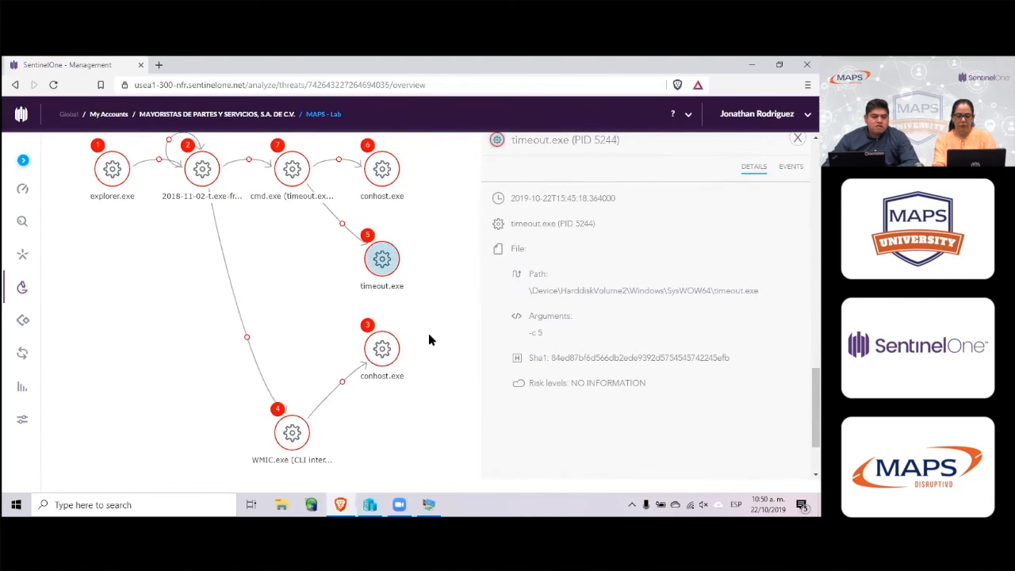
pyautogui.scroll(-1, 428, 340)
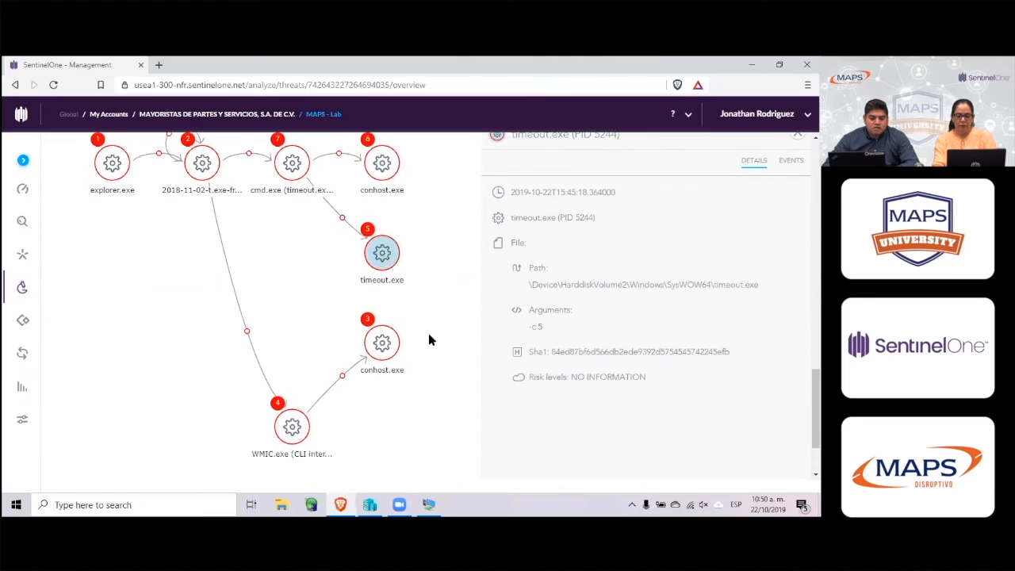
pyautogui.scroll(1, 428, 339)
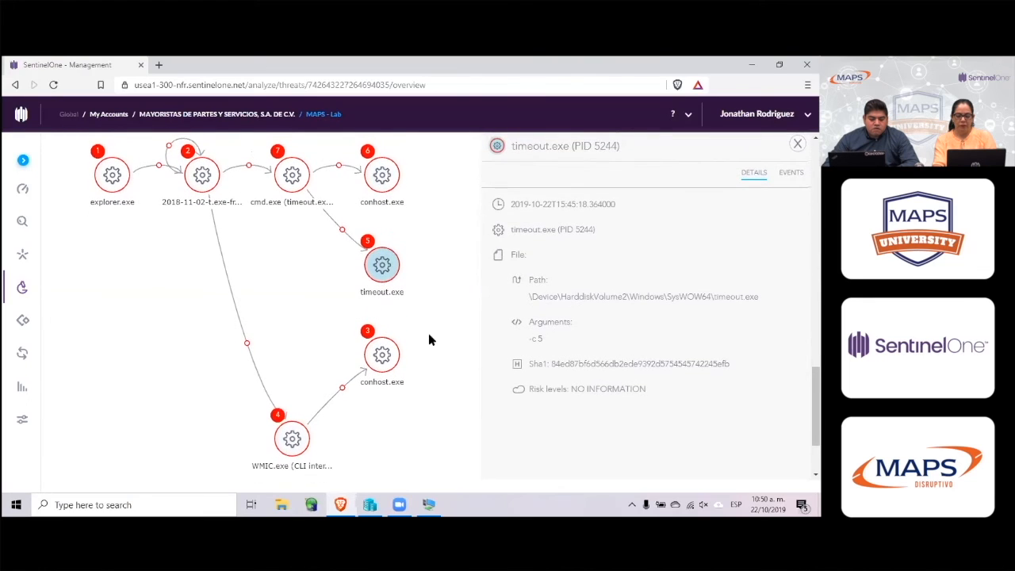
pyautogui.scroll(1, 428, 340)
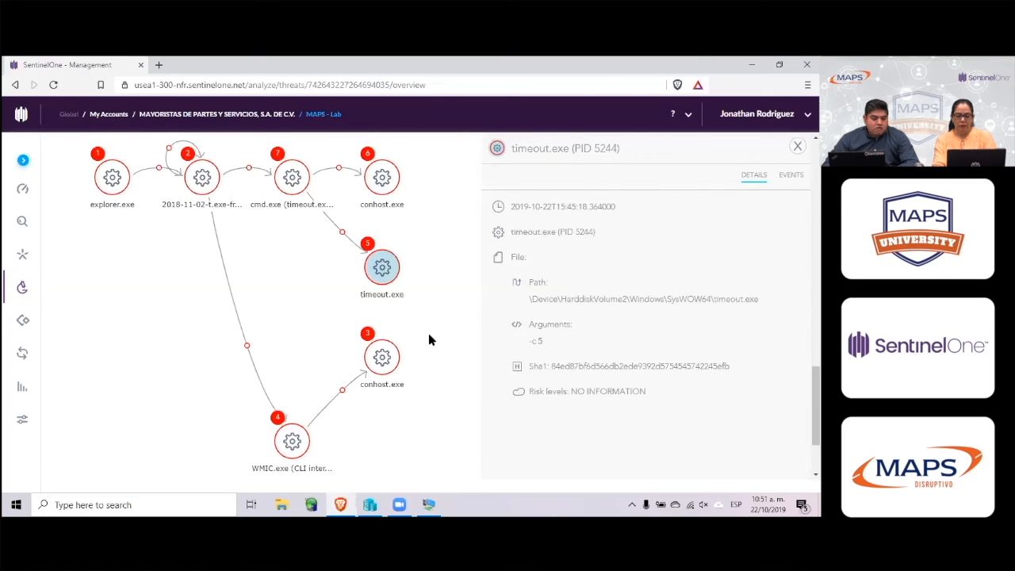
pyautogui.scroll(-2, 439, 288)
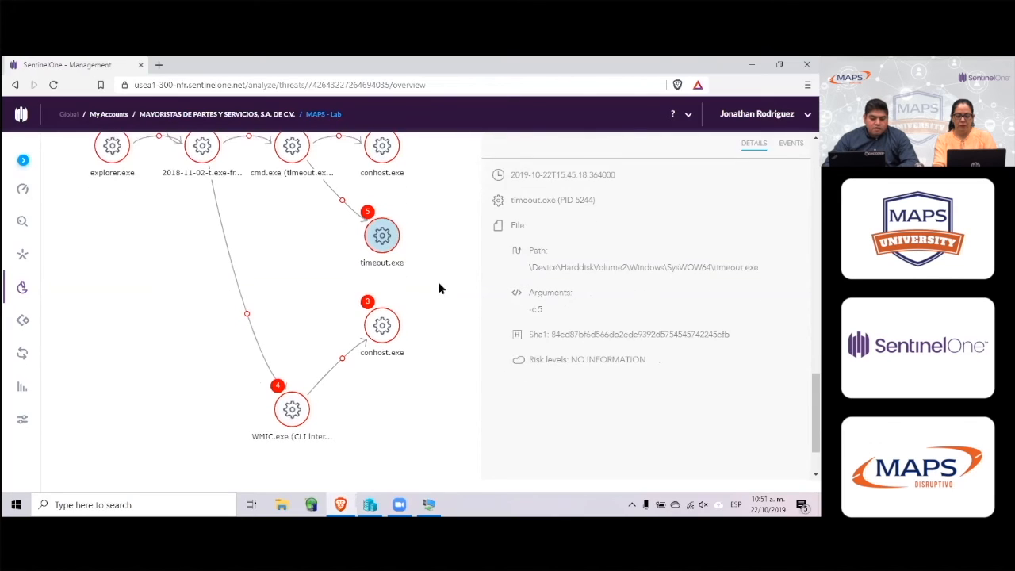
pyautogui.scroll(1, 439, 288)
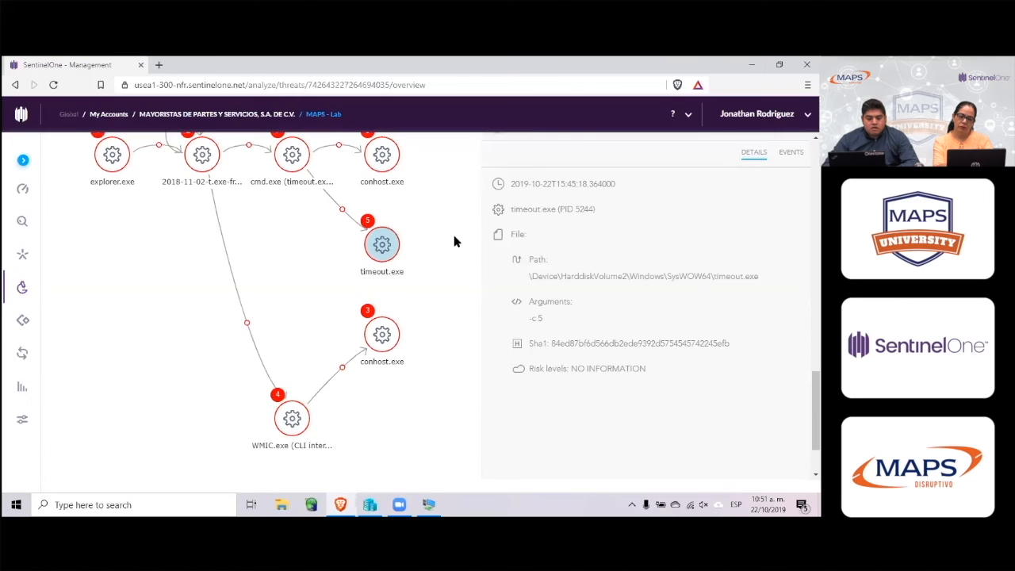
pyautogui.scroll(1, 454, 238)
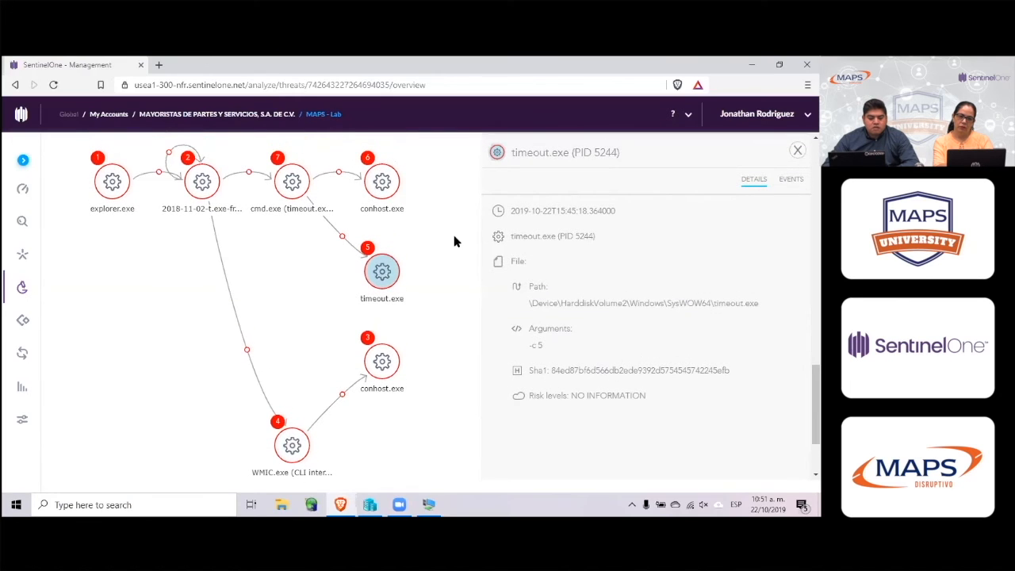
# Expand the Raw Data Report below the process graph and open its File event list
pyautogui.scroll(-1, 455, 241)
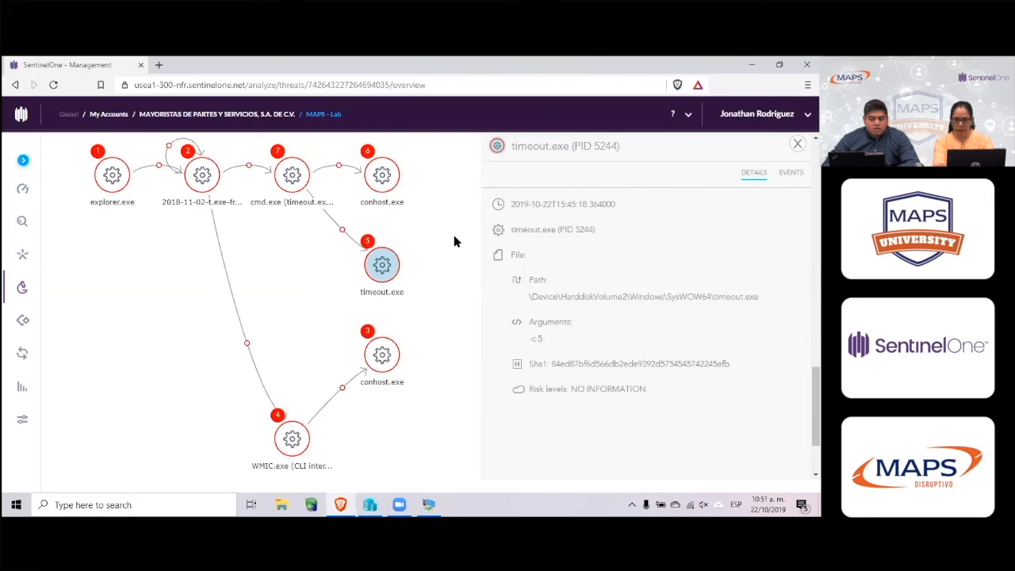
pyautogui.scroll(5, 449, 220)
pyautogui.scroll(10, 450, 222)
pyautogui.scroll(-15, 449, 222)
pyautogui.scroll(6, 450, 222)
pyautogui.scroll(-1, 238, 278)
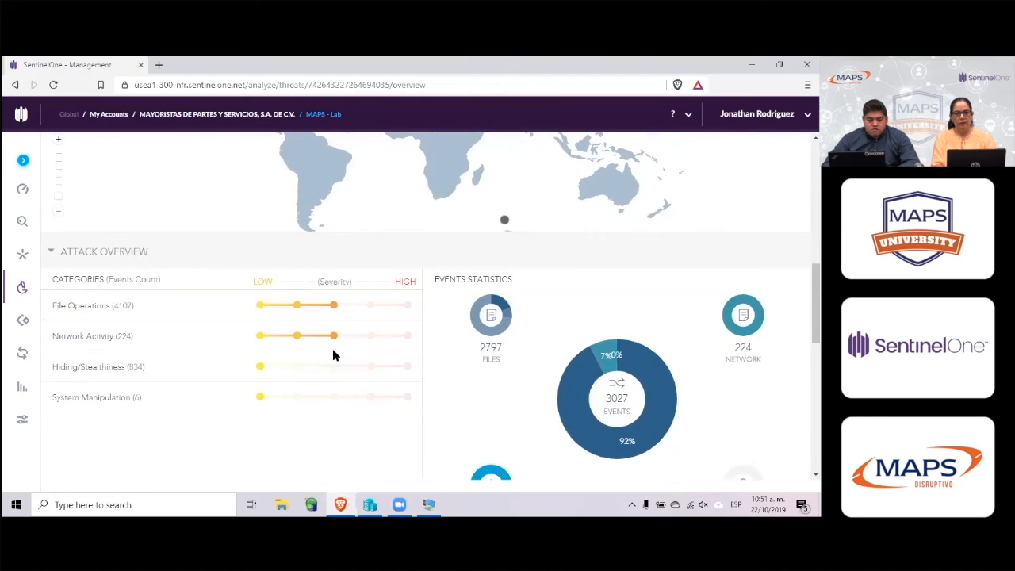
pyautogui.scroll(-10, 332, 355)
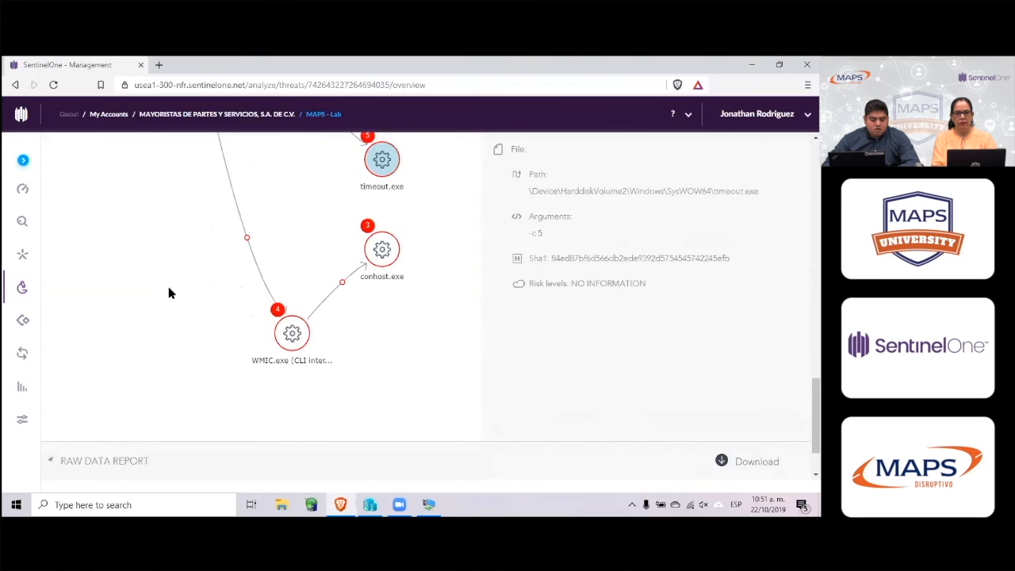
pyautogui.scroll(-1, 161, 356)
pyautogui.click(159, 366)
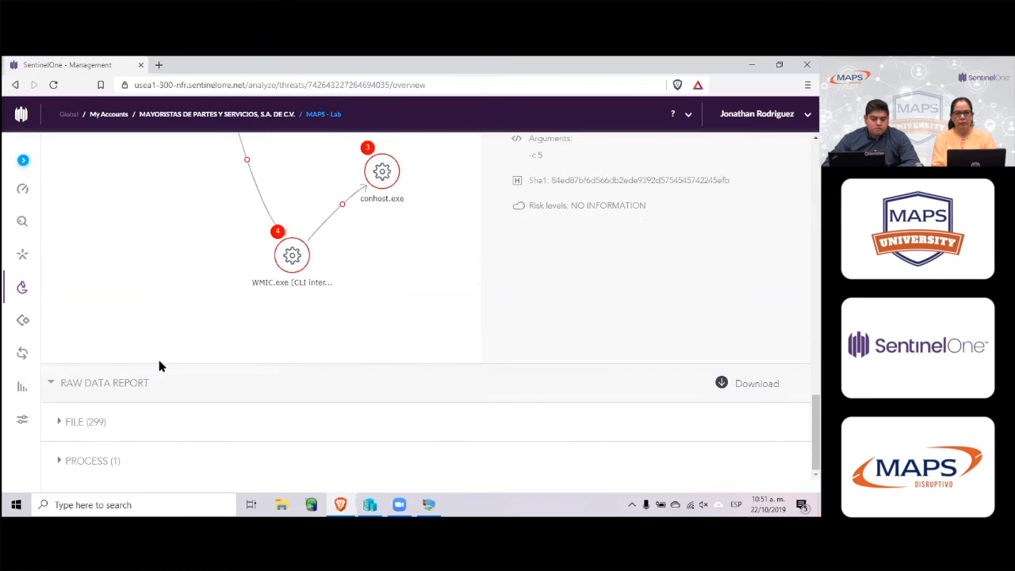
pyautogui.click(86, 423)
# Highlight the process, file path, SHA1 and "wrote to file" action of the first entry in the File list
pyautogui.scroll(-1, 99, 427)
pyautogui.scroll(-2, 98, 427)
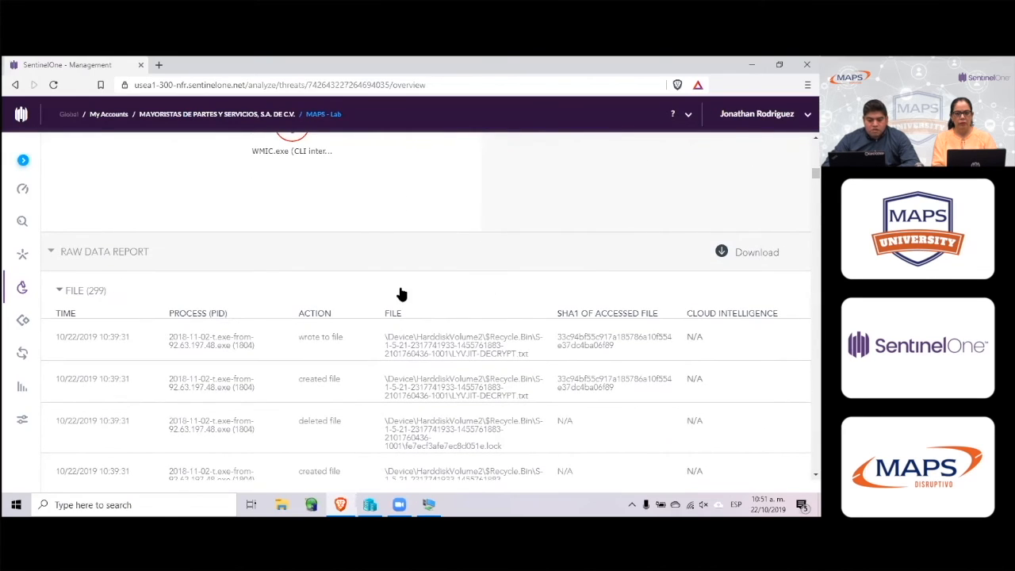
pyautogui.scroll(-3, 402, 293)
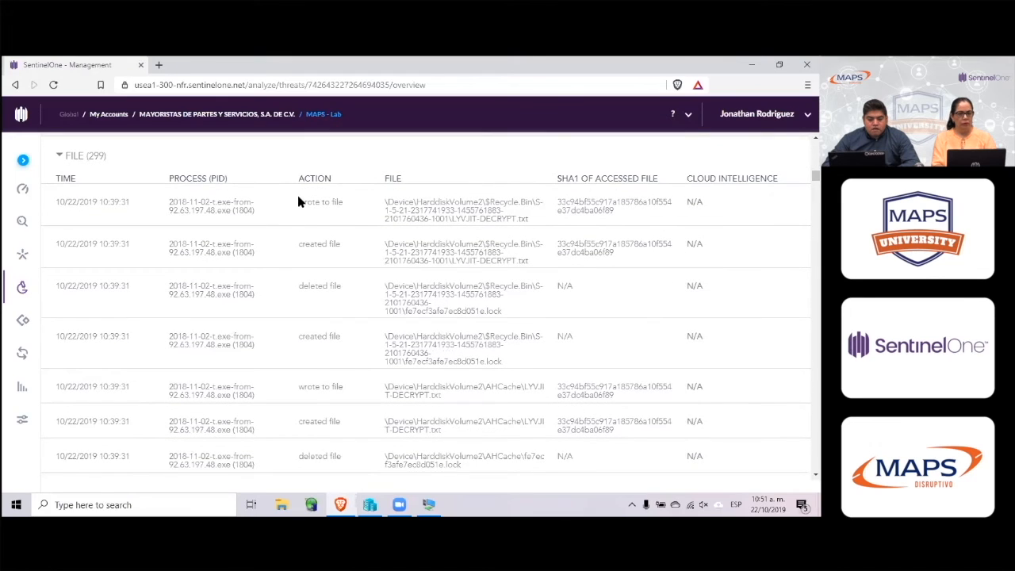
pyautogui.moveTo(151, 208); pyautogui.dragTo(256, 217)
pyautogui.moveTo(386, 204); pyautogui.dragTo(540, 213)
pyautogui.moveTo(616, 214); pyautogui.dragTo(554, 204)
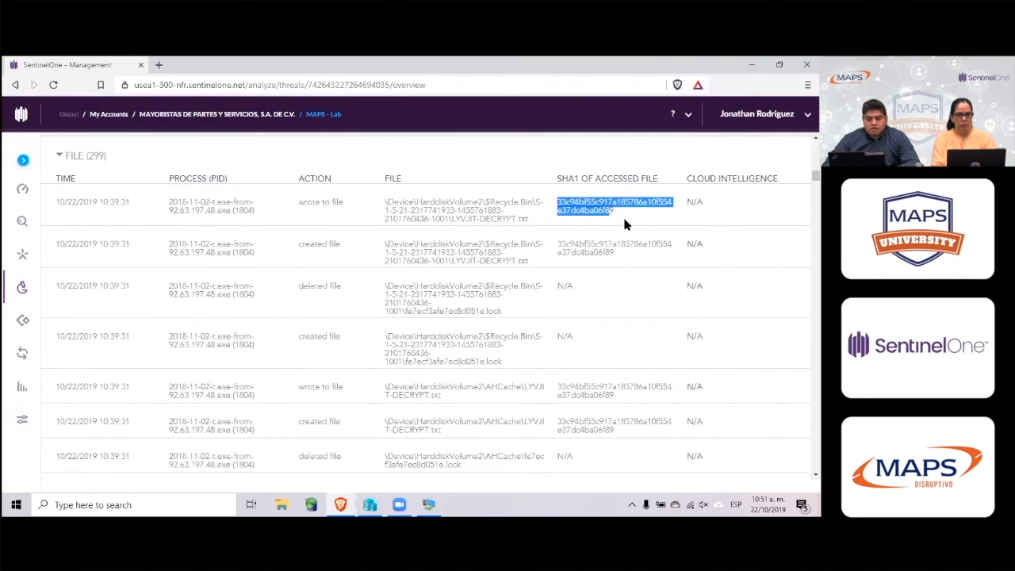
pyautogui.moveTo(343, 202); pyautogui.dragTo(295, 199)
# Highlight the "created file" and "deleted file" actions in the second and third File entries
pyautogui.click(343, 249)
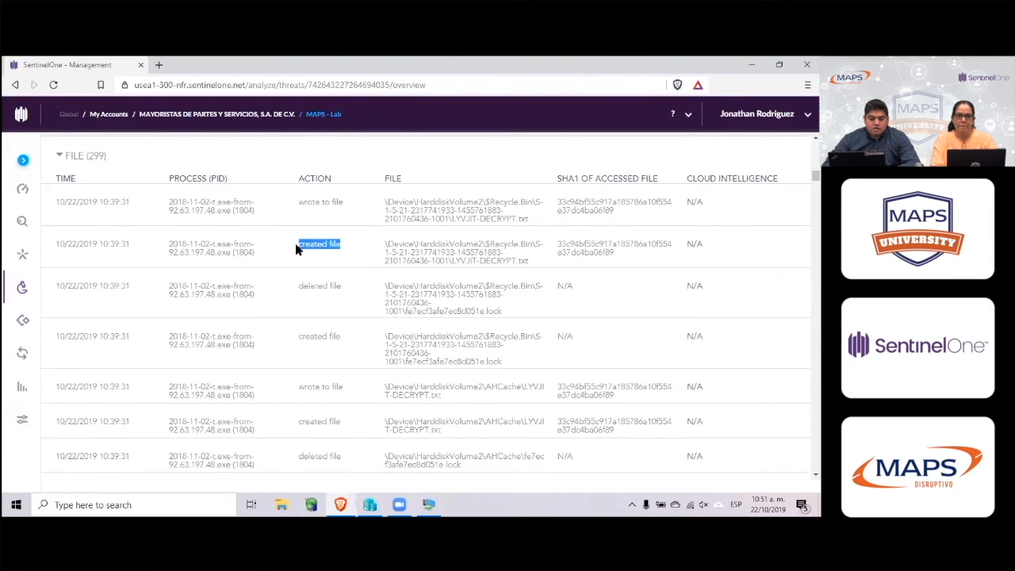
pyautogui.scroll(-3, 271, 262)
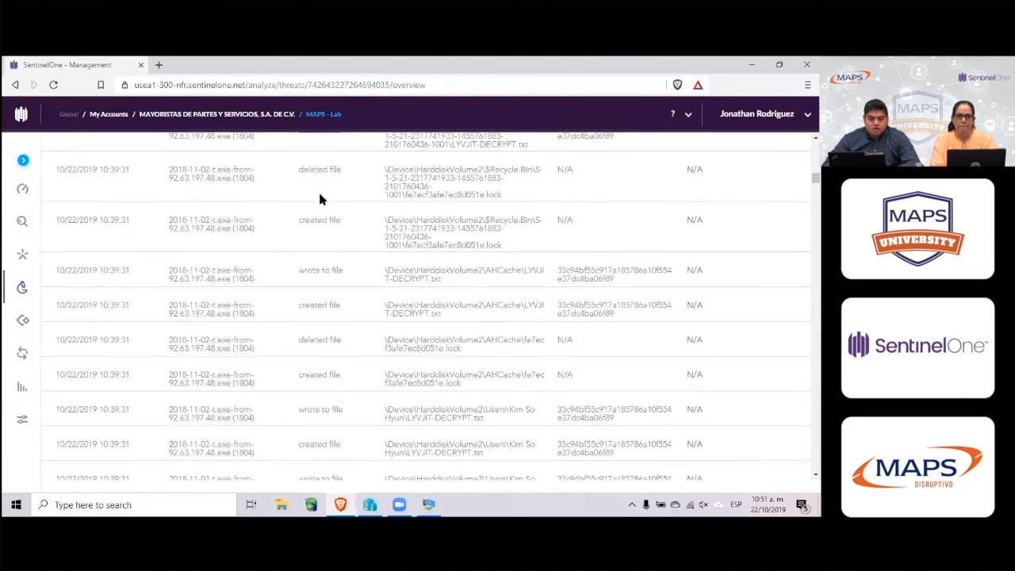
pyautogui.moveTo(326, 164); pyautogui.dragTo(296, 168)
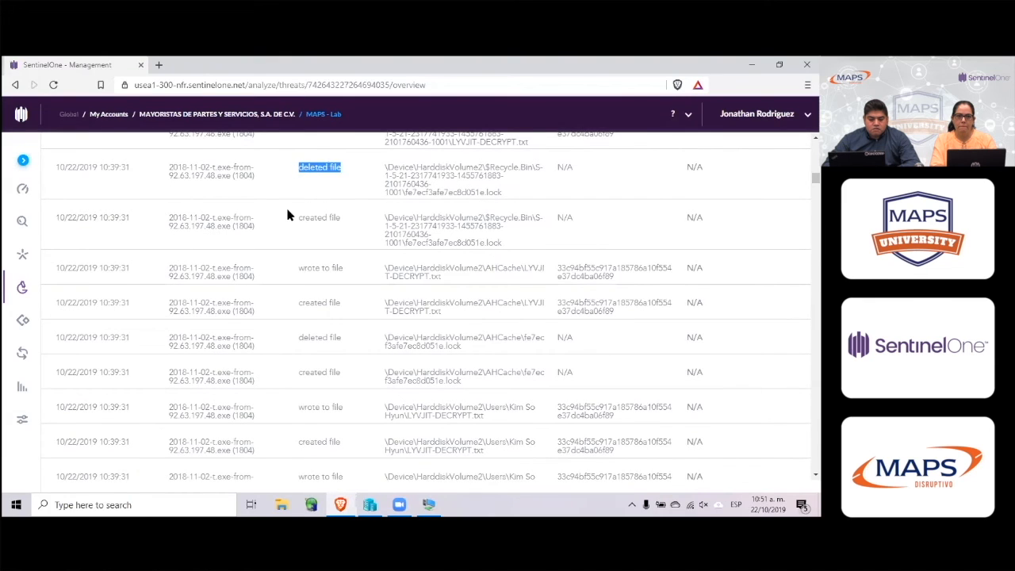
# Examine the ransomware's file events through to the end of the File list, including the write, type-change and move actions
pyautogui.scroll(-3, 287, 214)
pyautogui.scroll(-5, 287, 215)
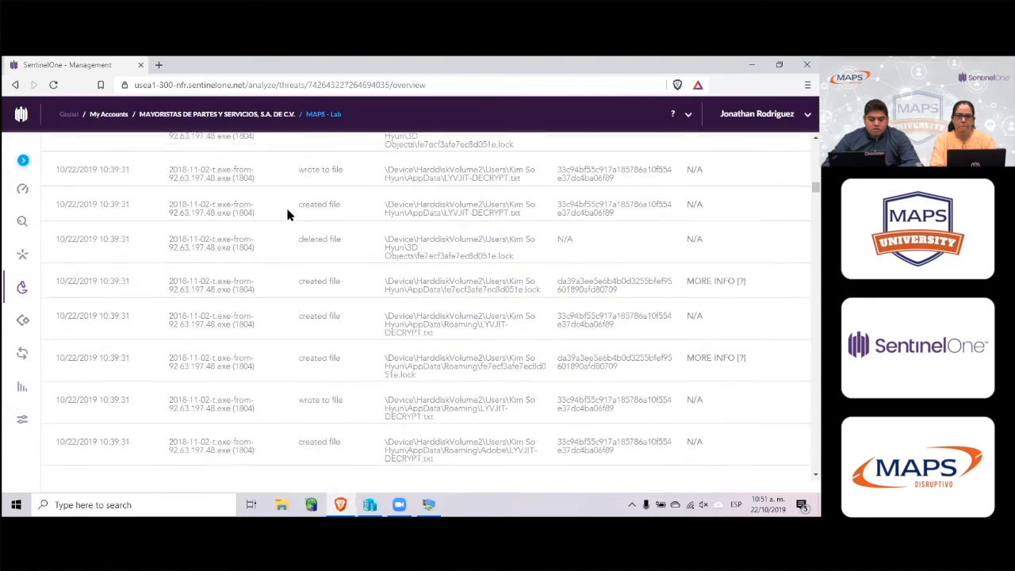
pyautogui.scroll(-5, 288, 214)
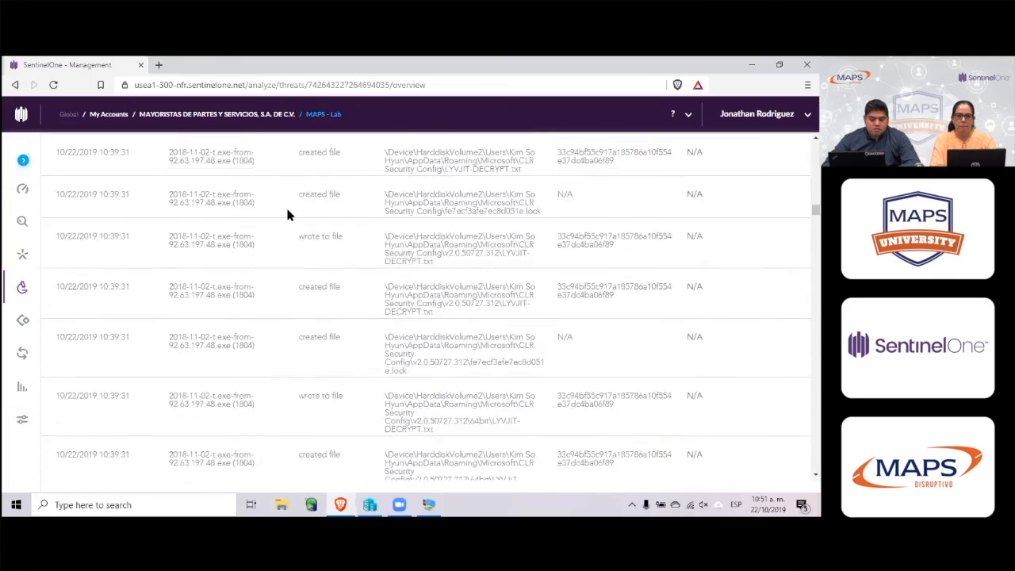
pyautogui.scroll(-5, 287, 214)
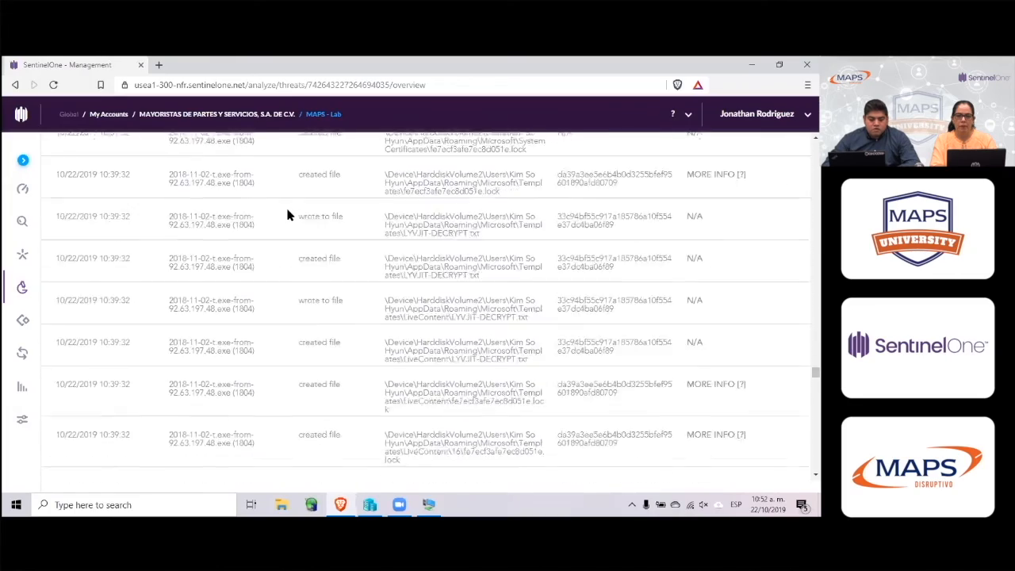
pyautogui.scroll(-5, 288, 215)
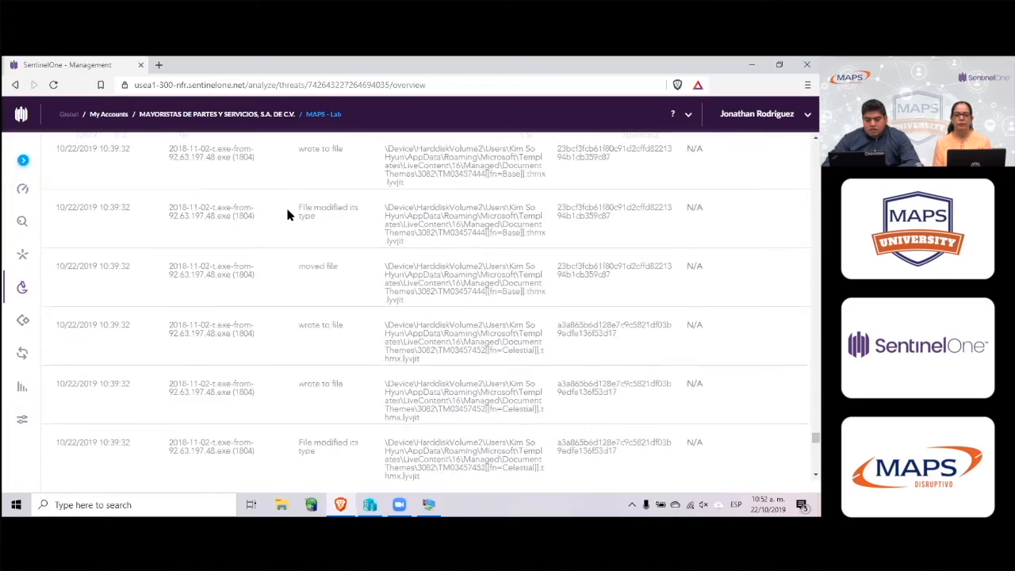
pyautogui.scroll(-5, 287, 214)
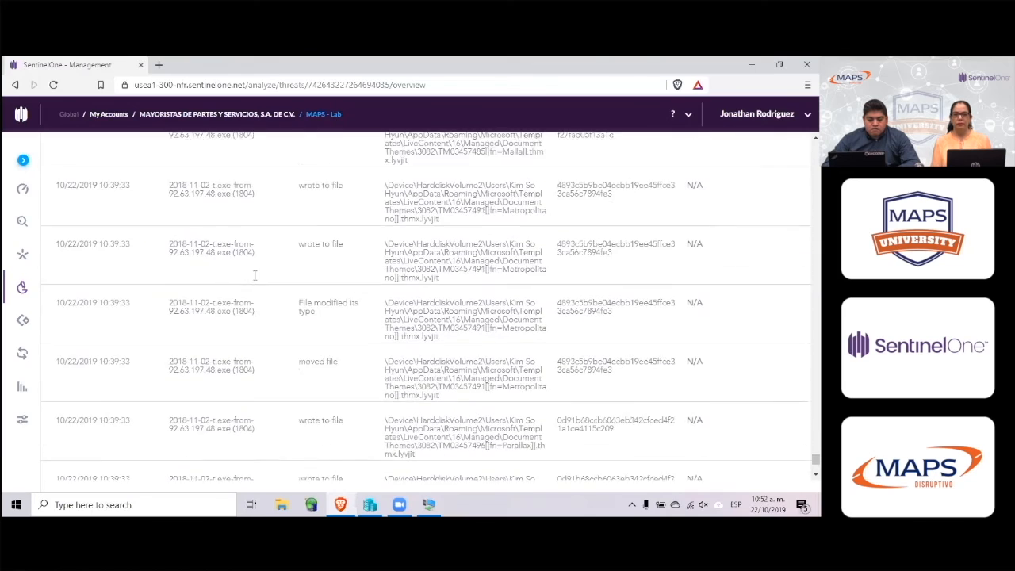
pyautogui.scroll(-3, 258, 286)
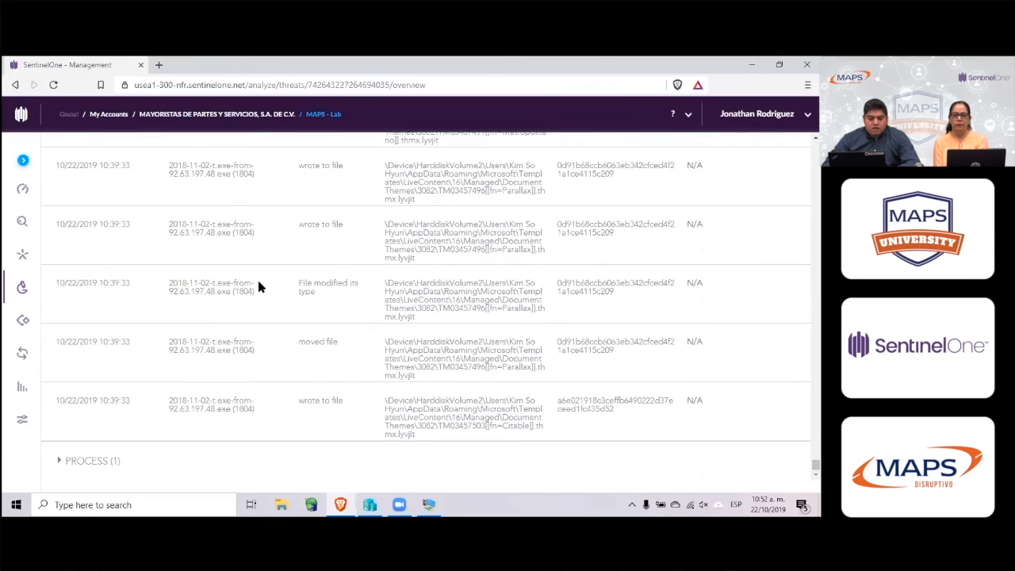
pyautogui.scroll(3, 258, 286)
pyautogui.scroll(-5, 259, 286)
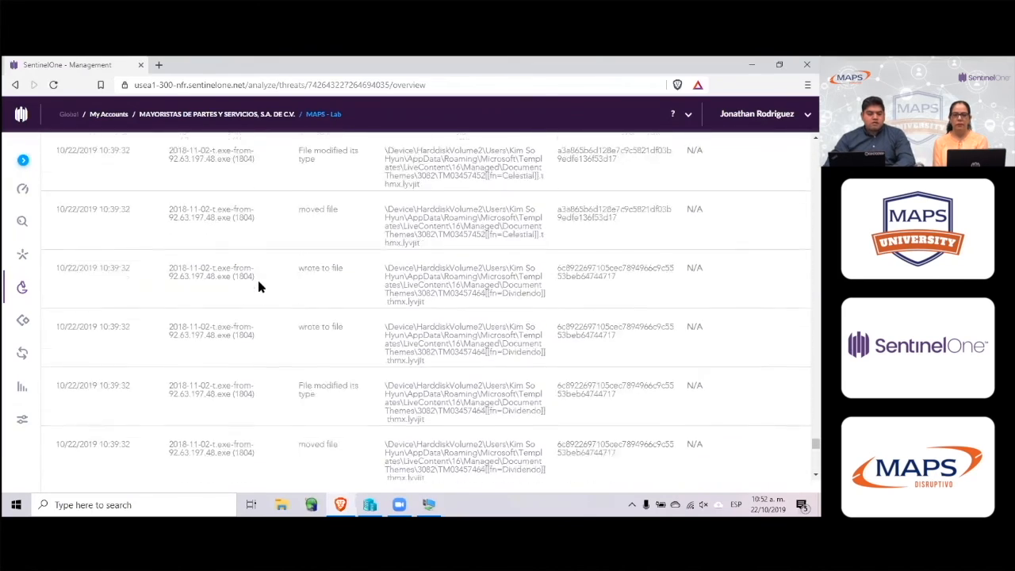
pyautogui.scroll(1, 259, 286)
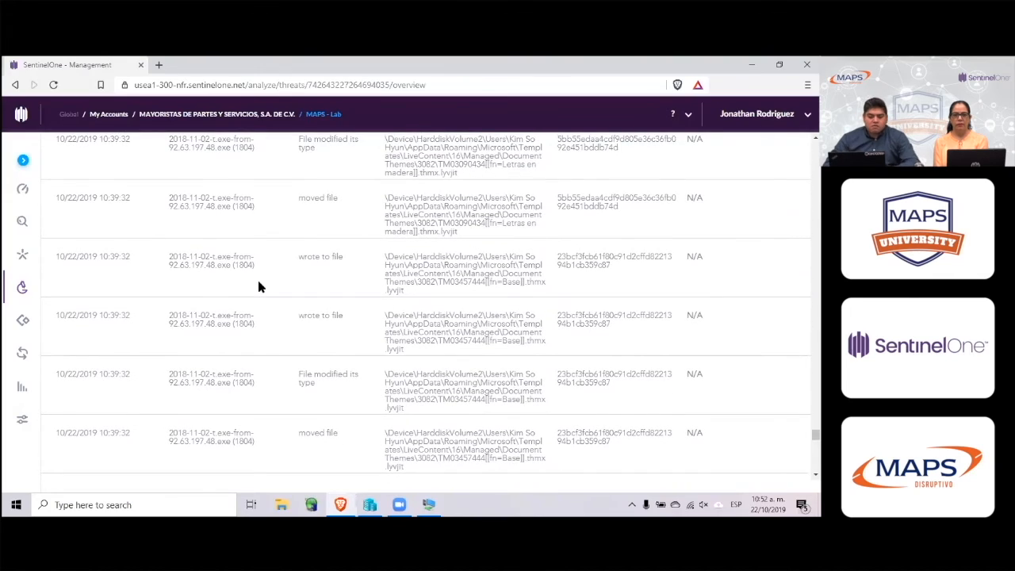
pyautogui.scroll(5, 258, 286)
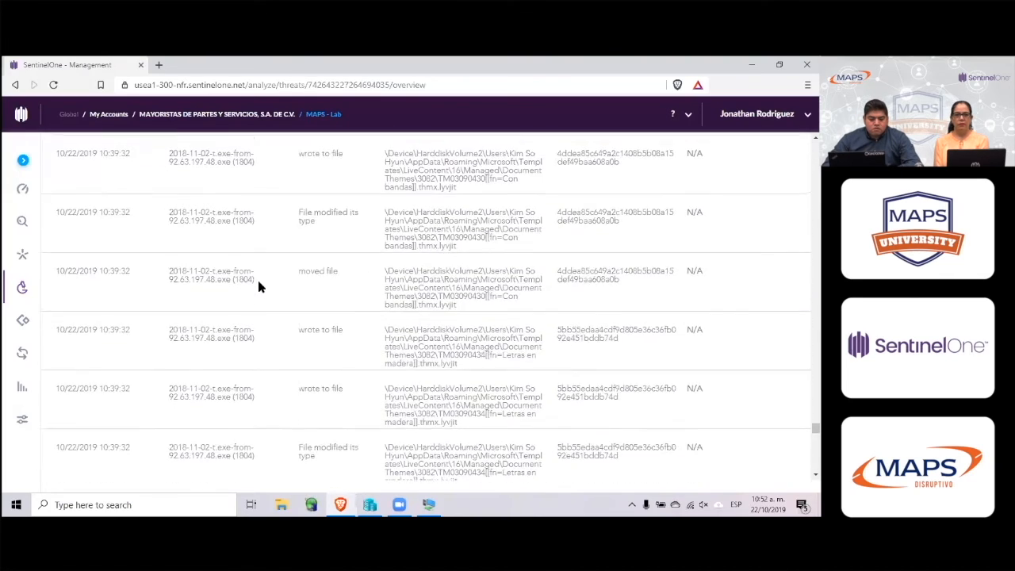
pyautogui.scroll(-6, 259, 287)
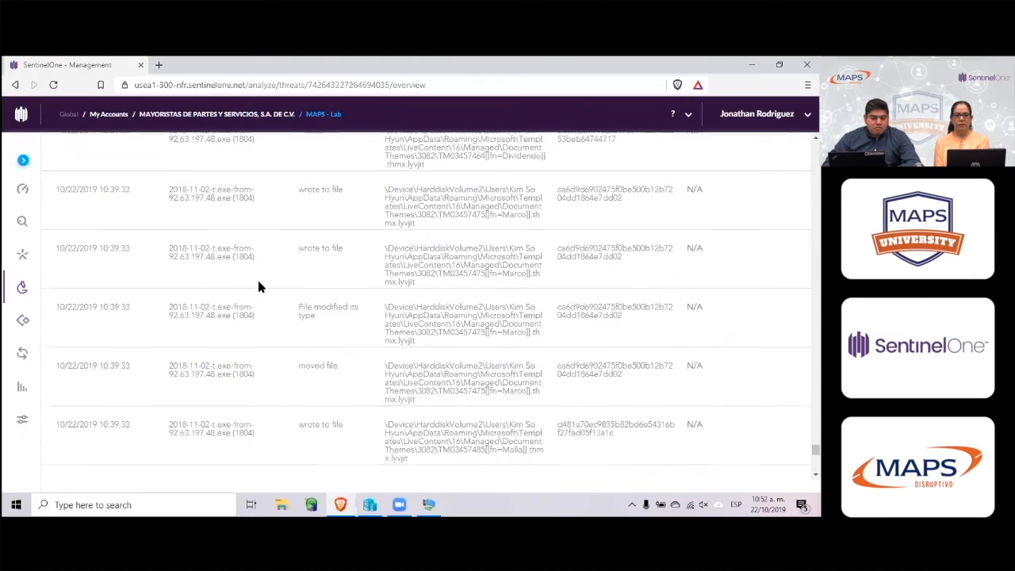
pyautogui.scroll(-3, 258, 286)
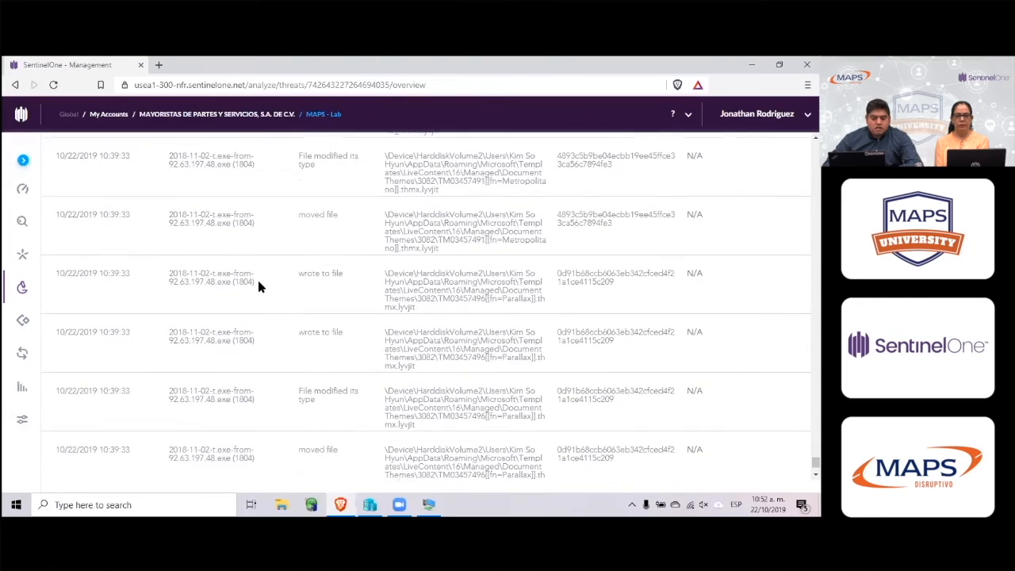
pyautogui.scroll(-3, 259, 286)
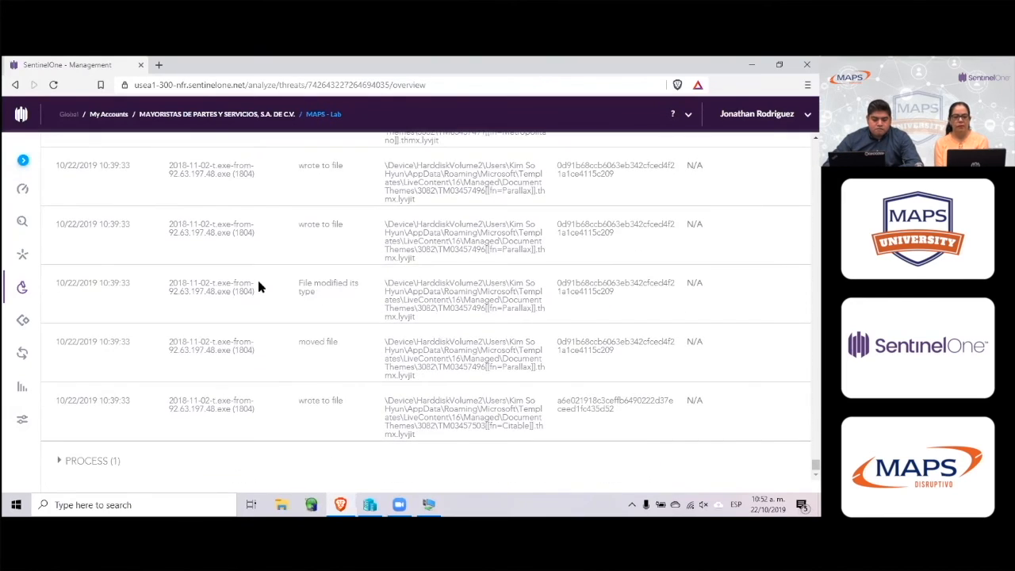
pyautogui.scroll(-5, 259, 287)
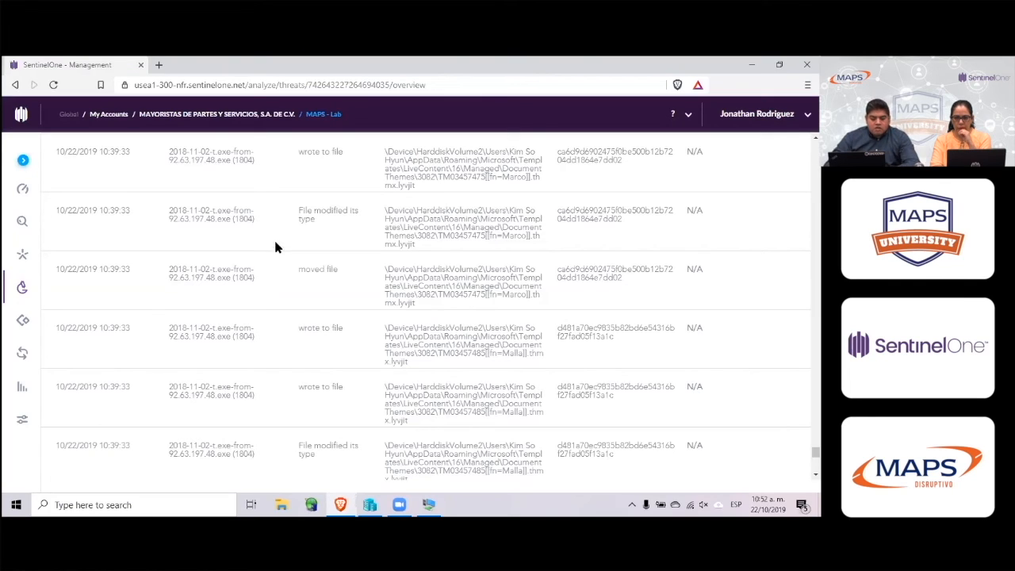
# Look back through the file events and return to the mitigation actions in the threat overview
pyautogui.scroll(1, 277, 242)
pyautogui.scroll(4, 277, 248)
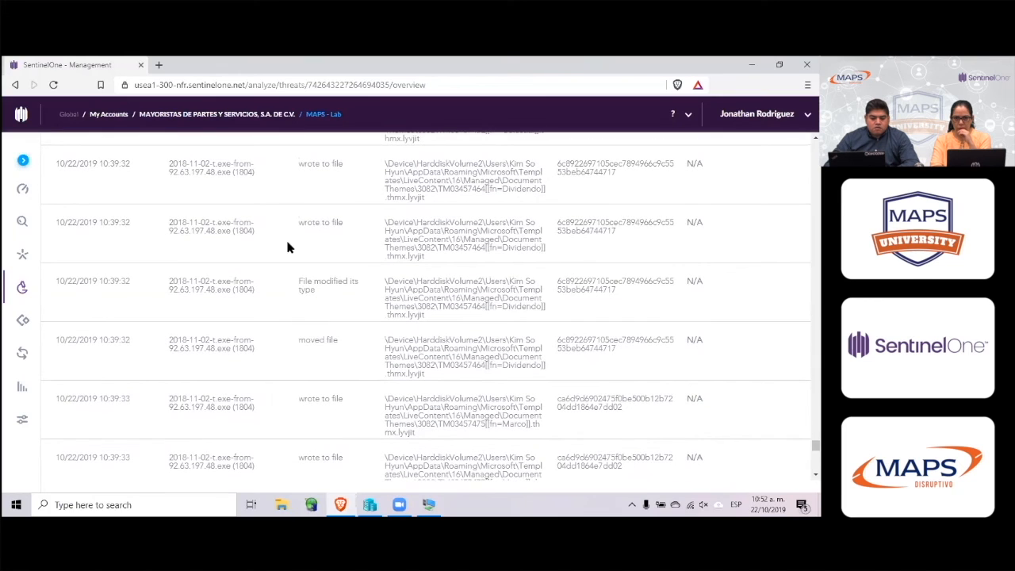
pyautogui.scroll(4, 289, 224)
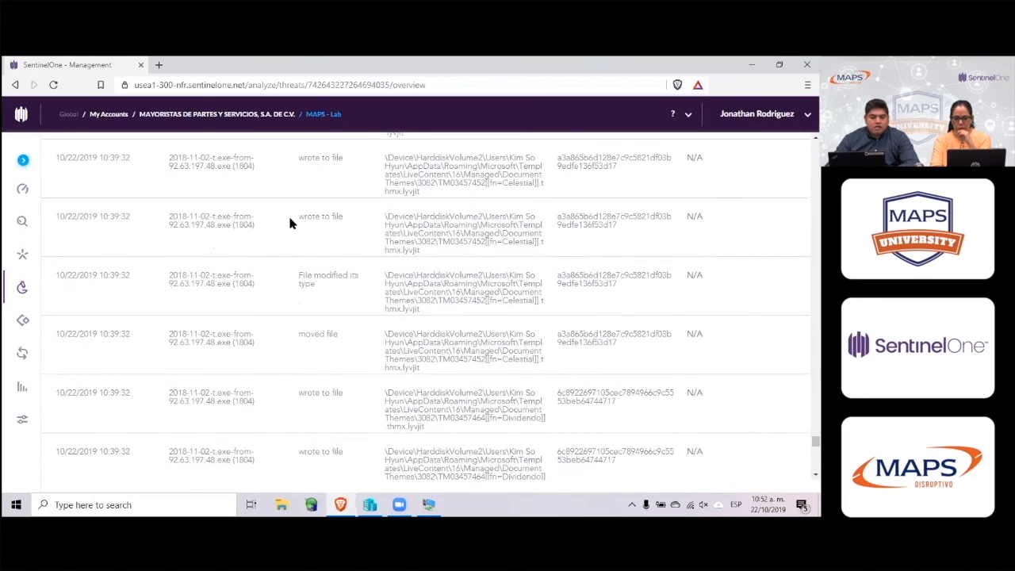
pyautogui.scroll(5, 290, 223)
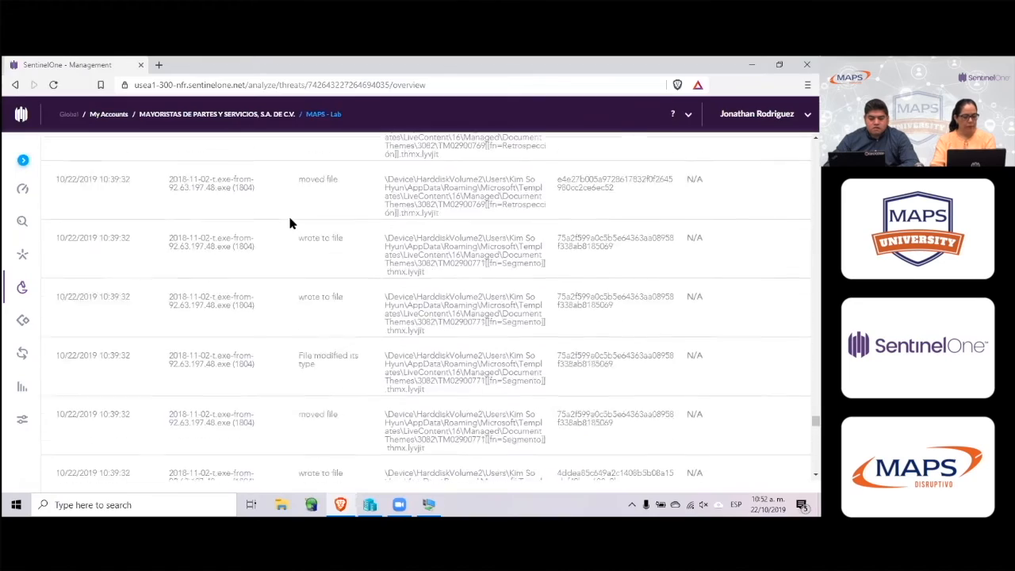
pyautogui.scroll(8, 467, 228)
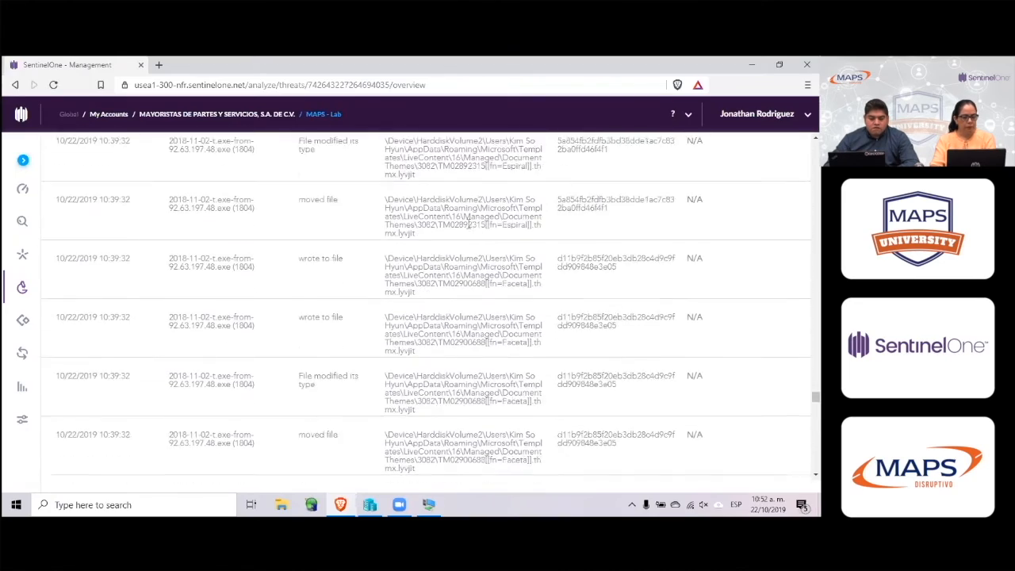
pyautogui.scroll(10, 467, 228)
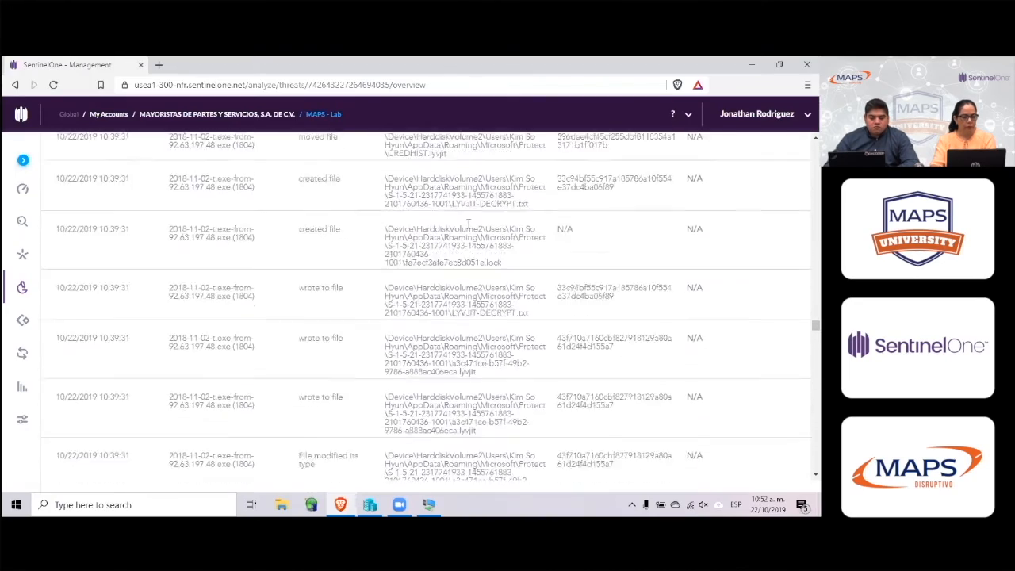
pyautogui.scroll(14, 468, 224)
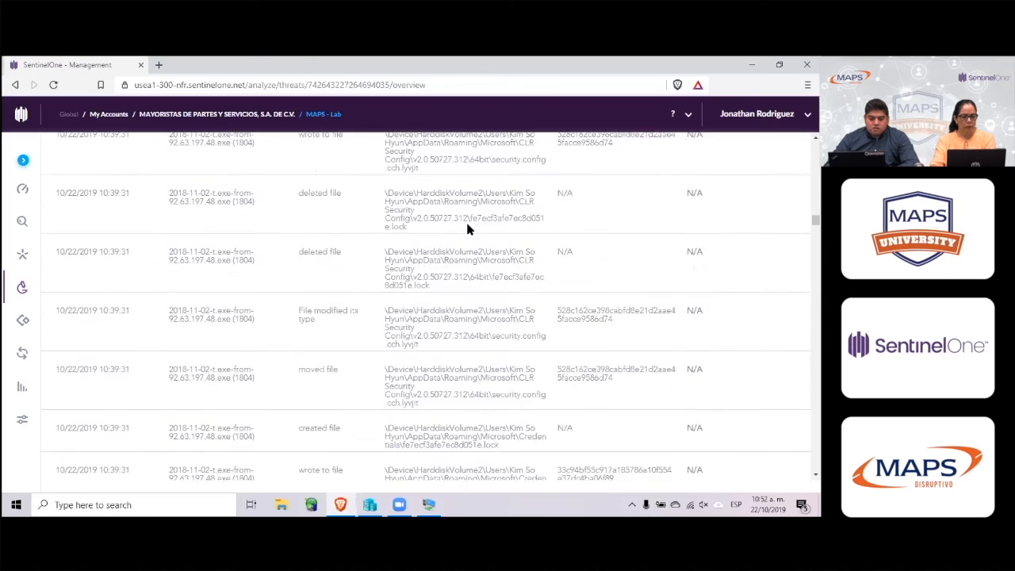
pyautogui.scroll(15, 469, 224)
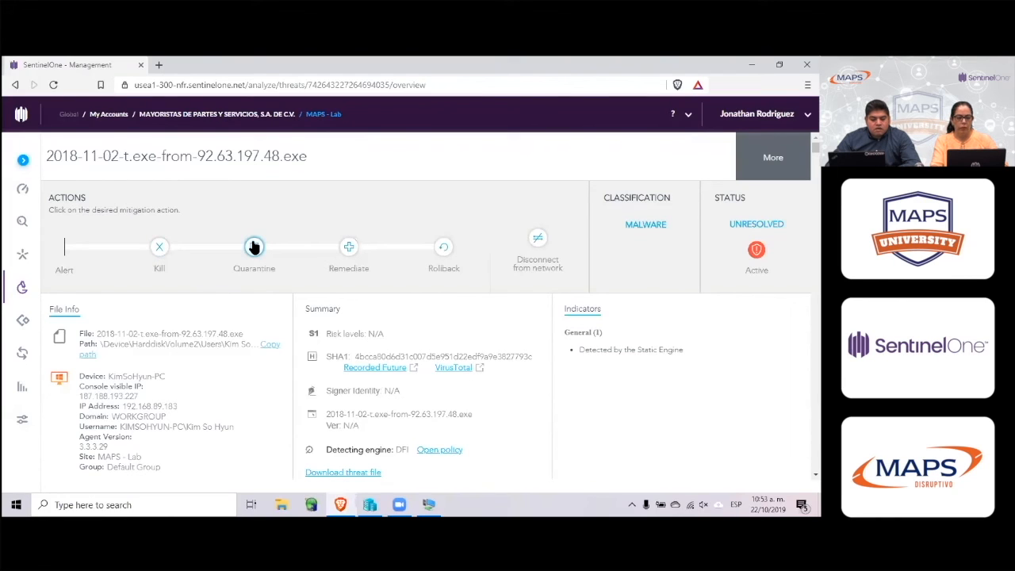
# Point out the Kill and Quarantine options among the threat's mitigation actions
pyautogui.moveTo(133, 230); pyautogui.dragTo(175, 258)
pyautogui.click(182, 261)
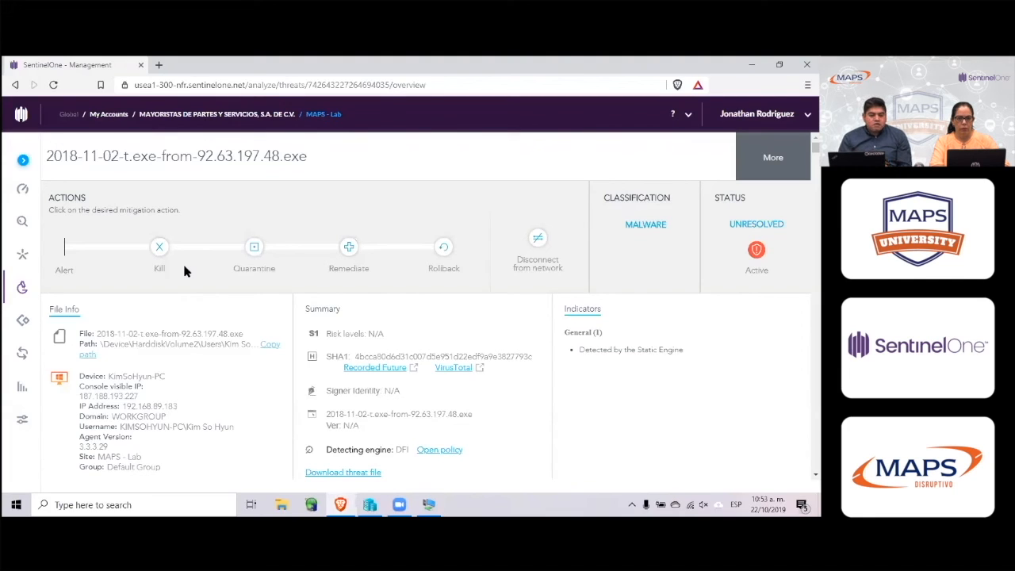
pyautogui.moveTo(236, 229); pyautogui.dragTo(298, 278)
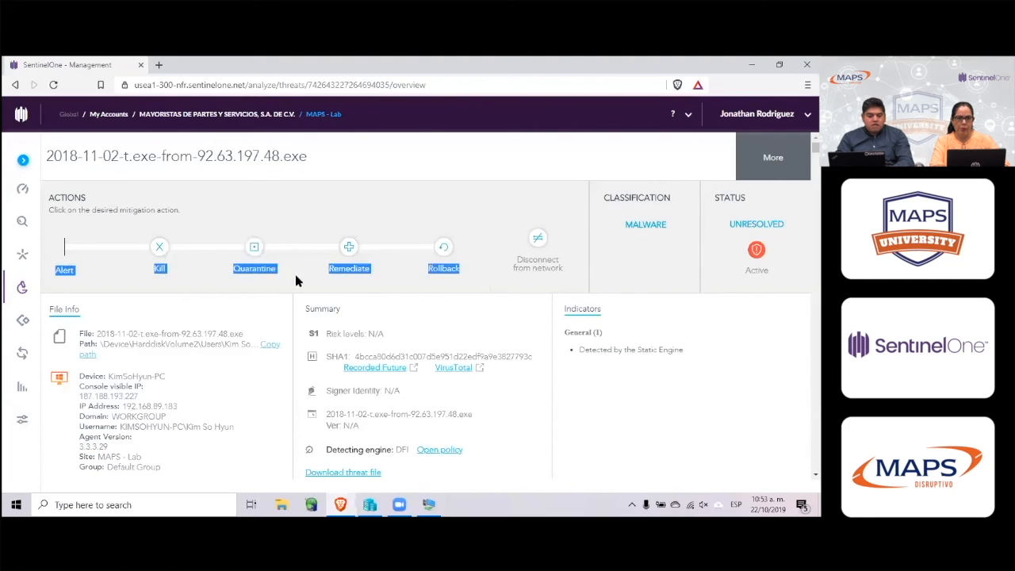
pyautogui.click(288, 261)
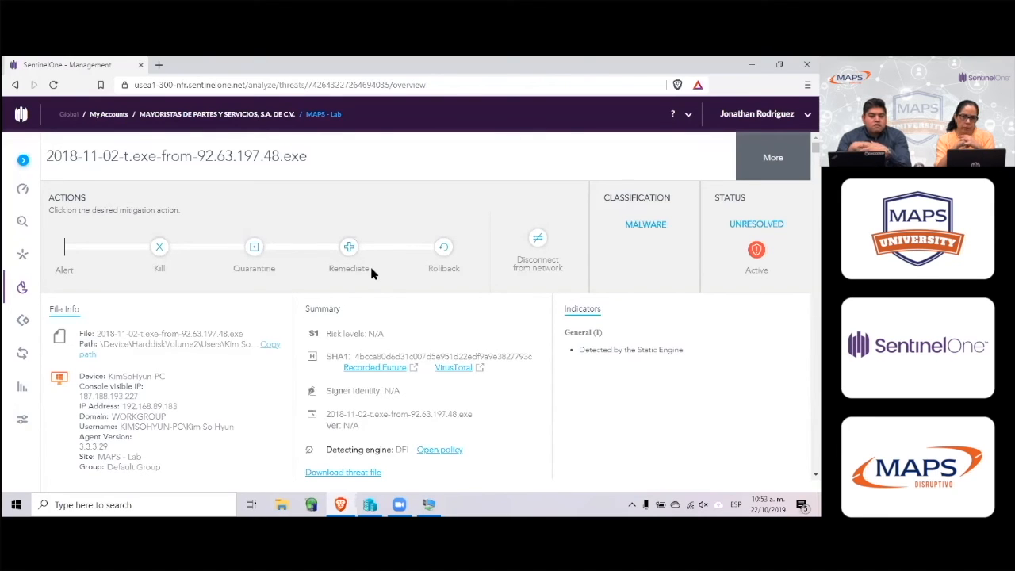
# Roll back the threat 2018-11-02-t.exe-from-92.63.197.48.exe, including the 2 additional threats on all sites
pyautogui.click(443, 248)
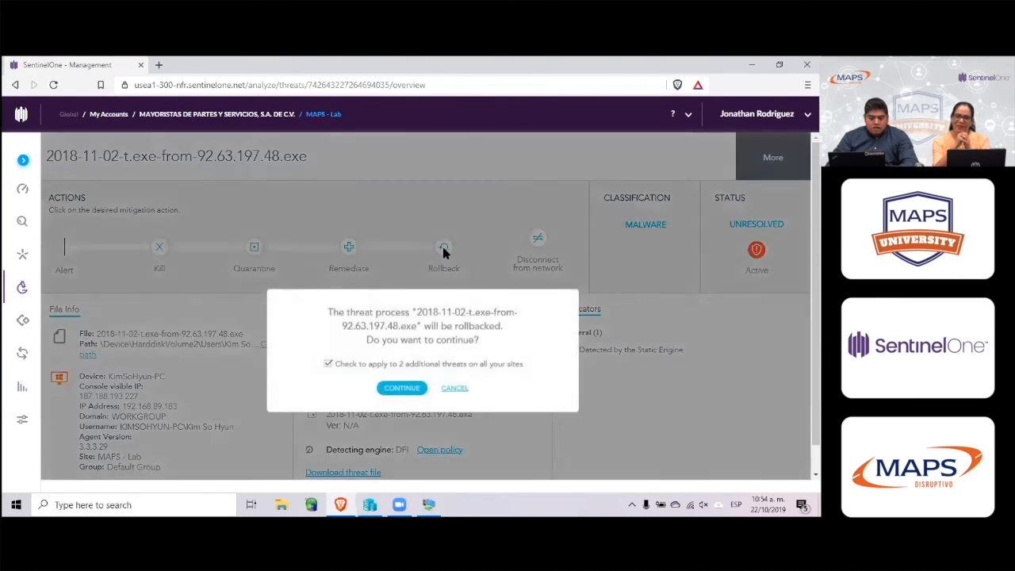
pyautogui.click(407, 388)
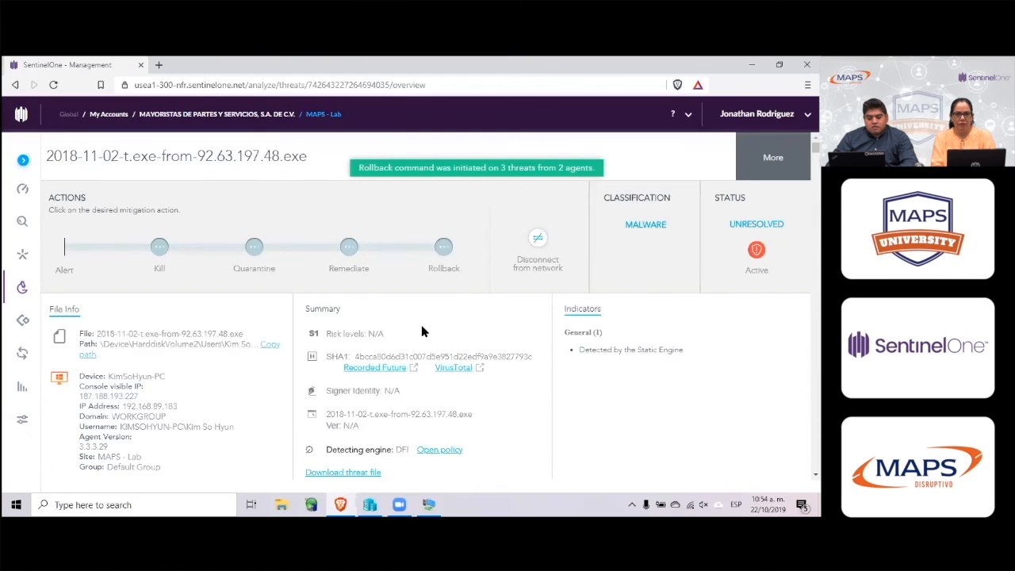
# Switch to the virtual test machine and check its desktop files, SentinelOne agent icon and network connection during the rollback
pyautogui.click(429, 504)
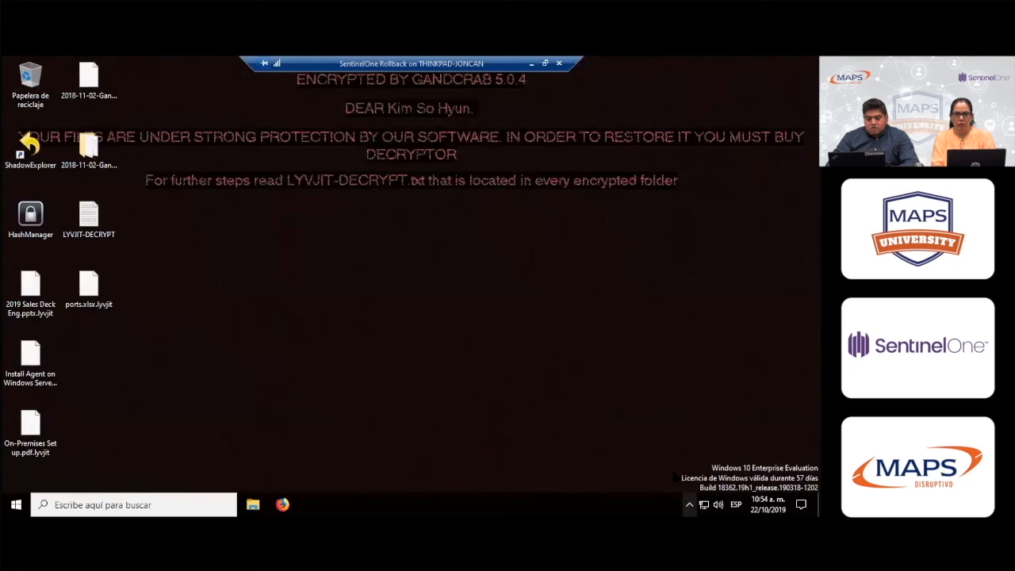
pyautogui.click(689, 505)
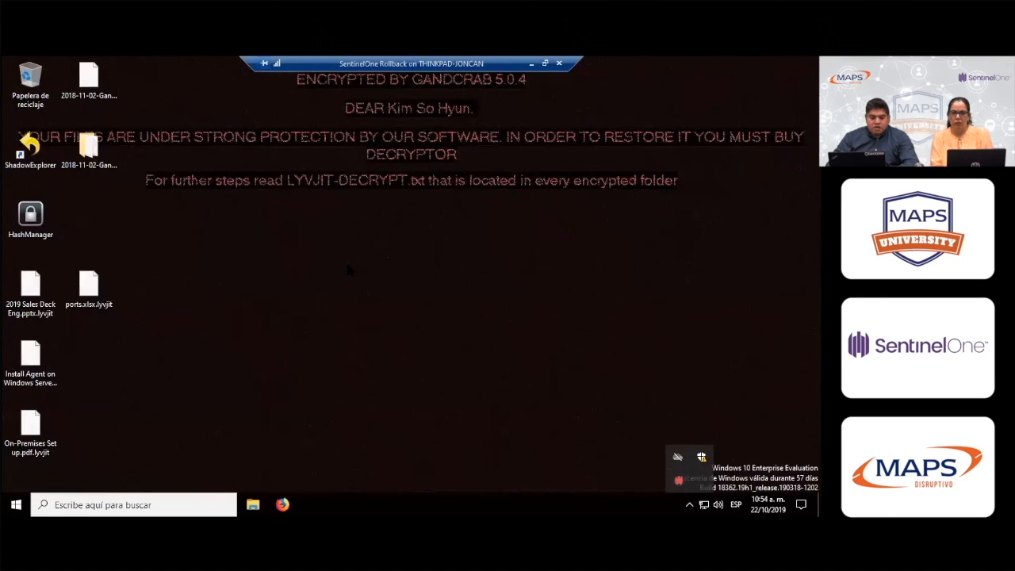
pyautogui.click(346, 260)
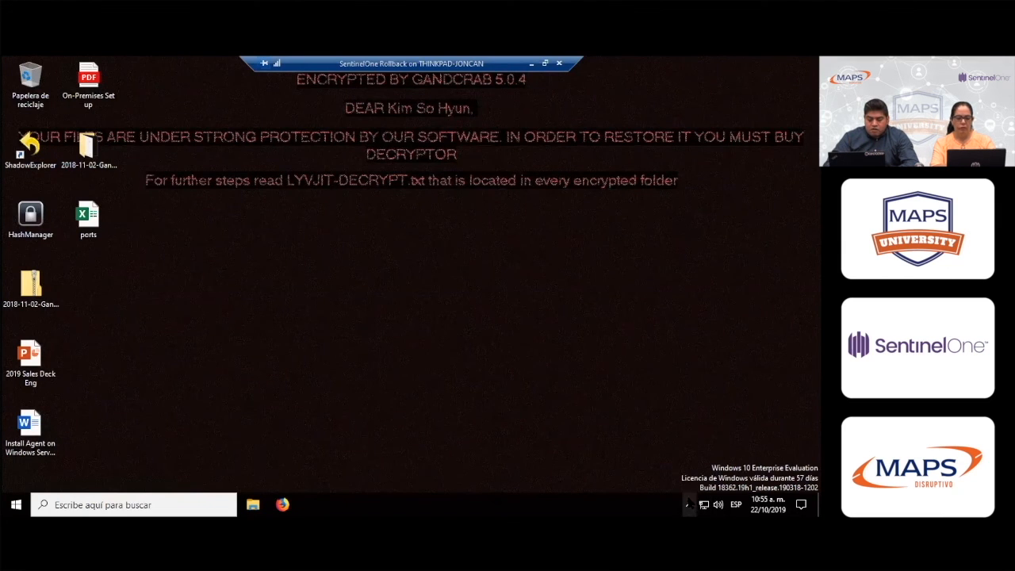
pyautogui.click(704, 505)
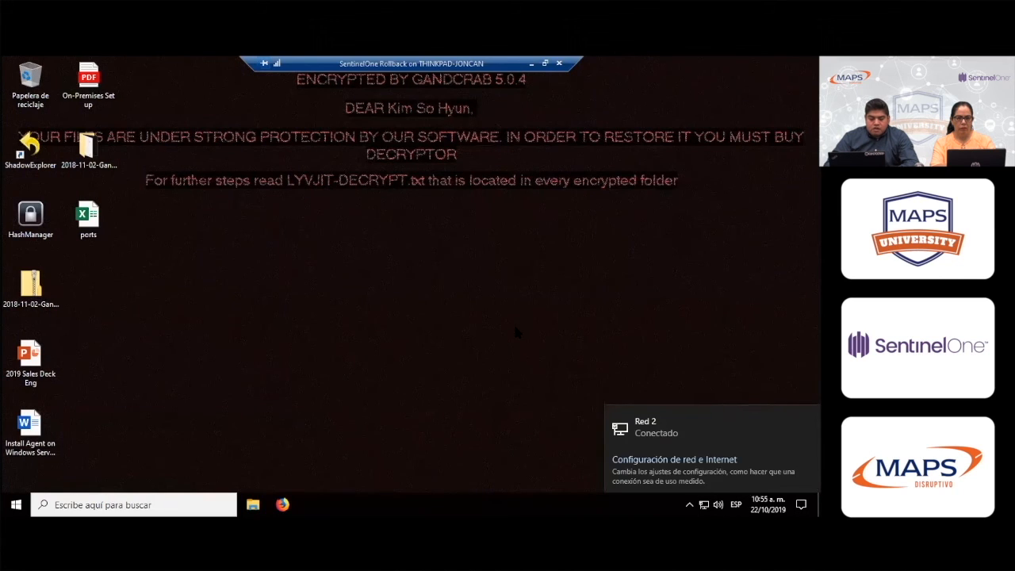
pyautogui.click(515, 330)
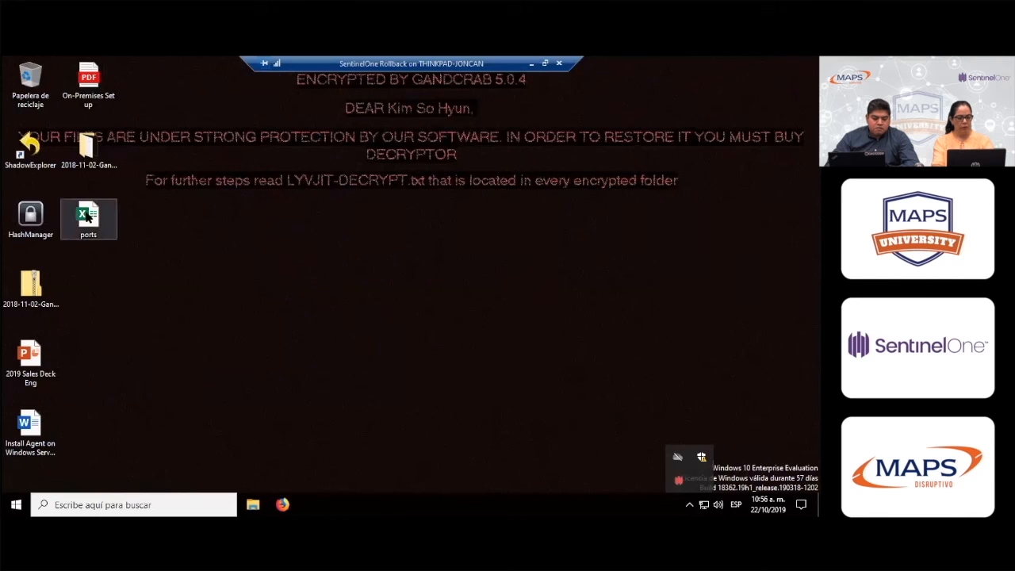
# Open the restored ports workbook, look through the Data Protection sheet from start to end, and close it
pyautogui.click(84, 211)
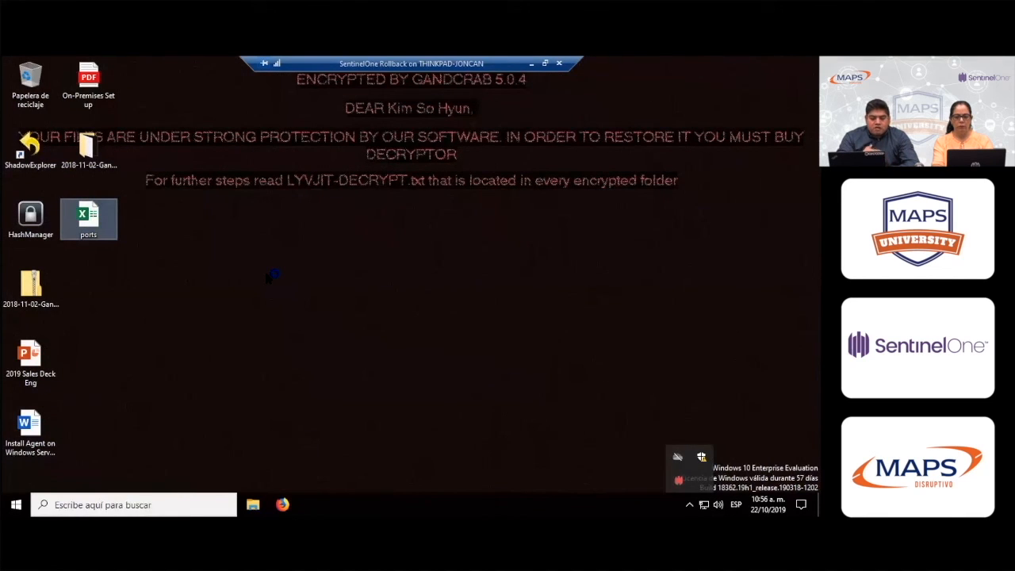
pyautogui.press('Return')
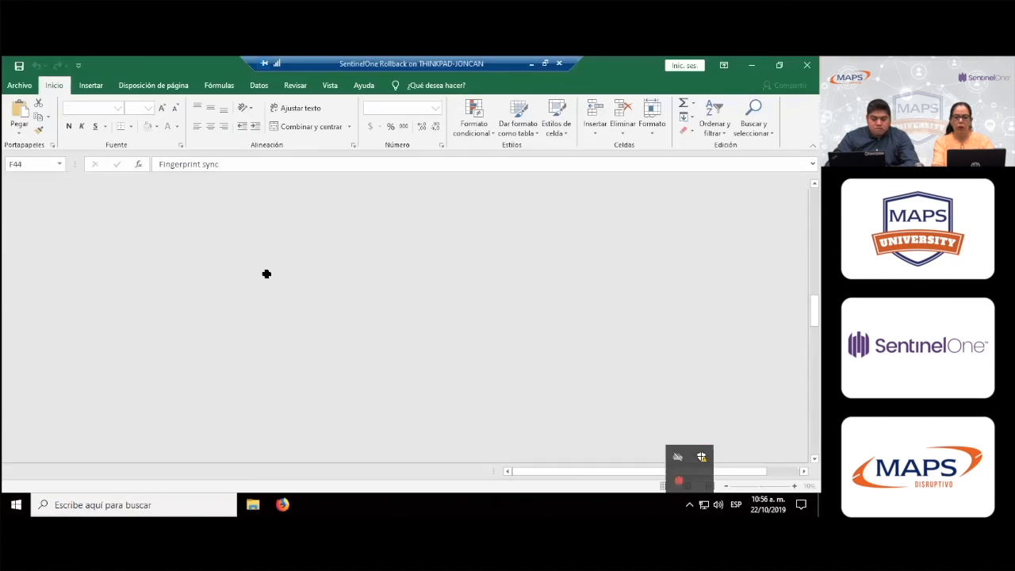
pyautogui.scroll(13, 266, 275)
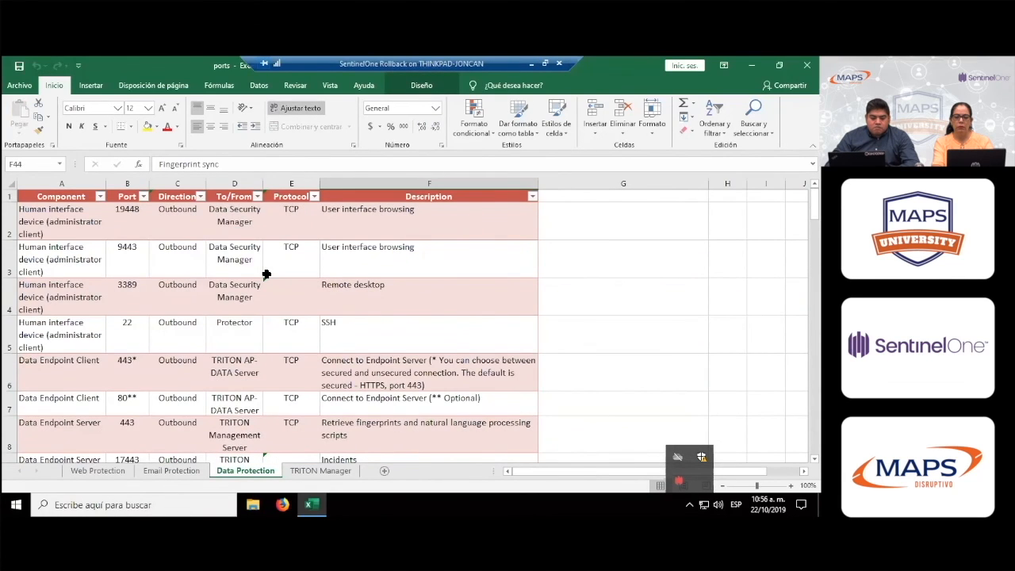
pyautogui.scroll(-20, 266, 274)
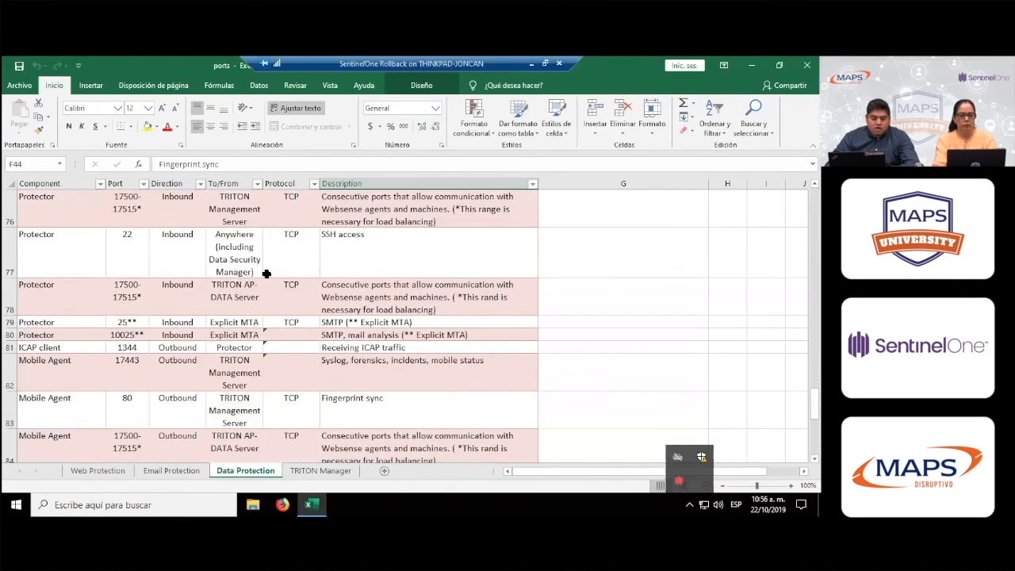
pyautogui.scroll(20, 267, 274)
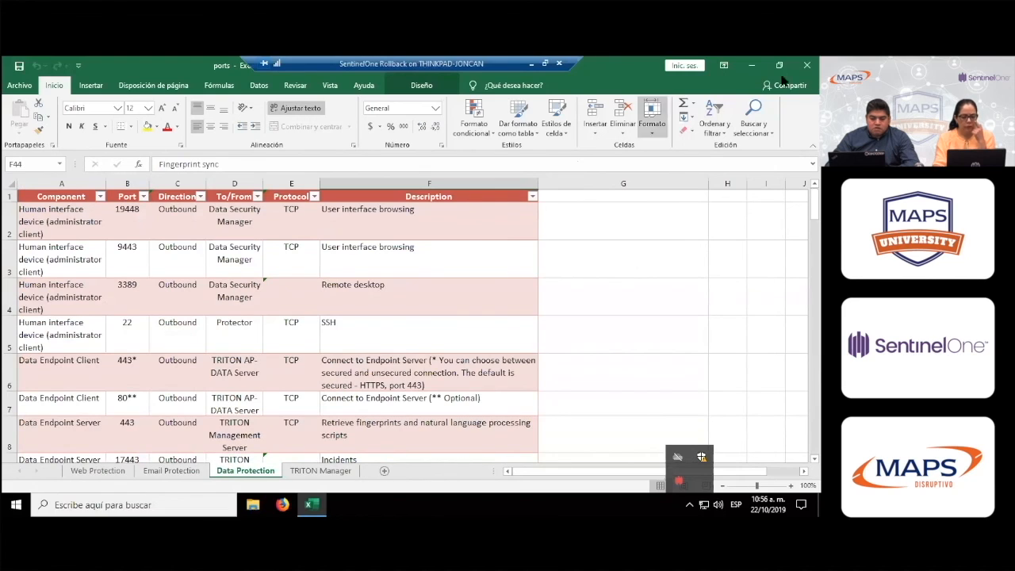
pyautogui.click(807, 65)
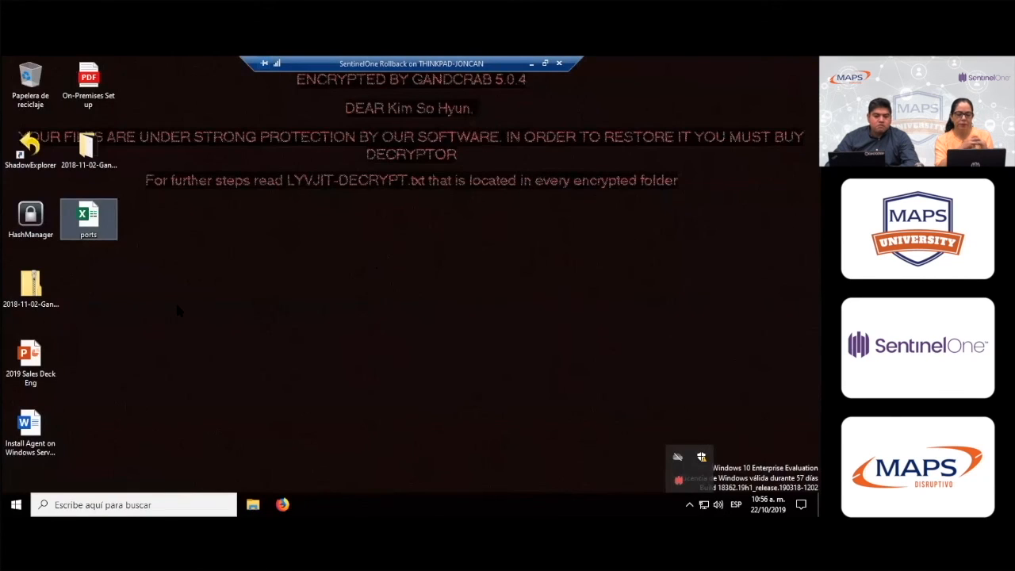